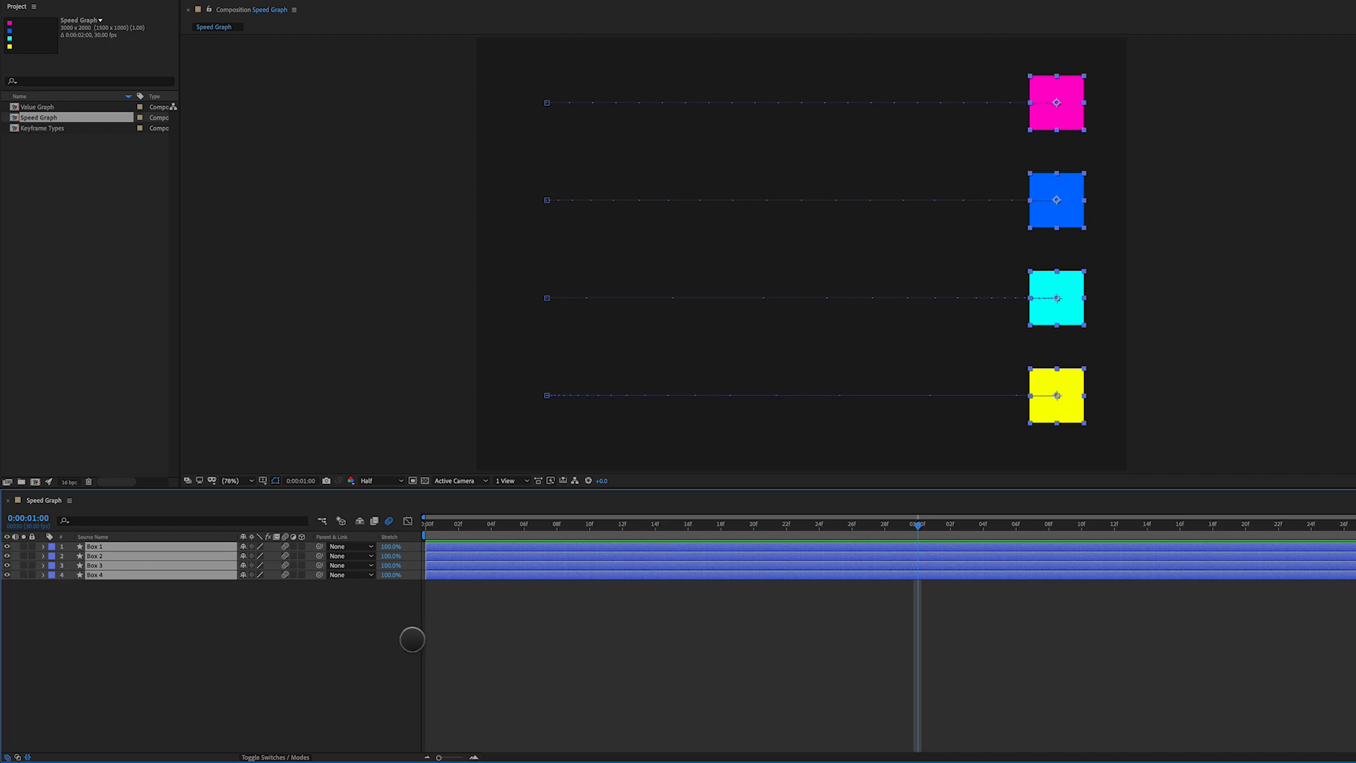
Select all four layers, Box 1 to Box 4, and reveal their Position keyframes in the timeline.
left_click(442, 640)
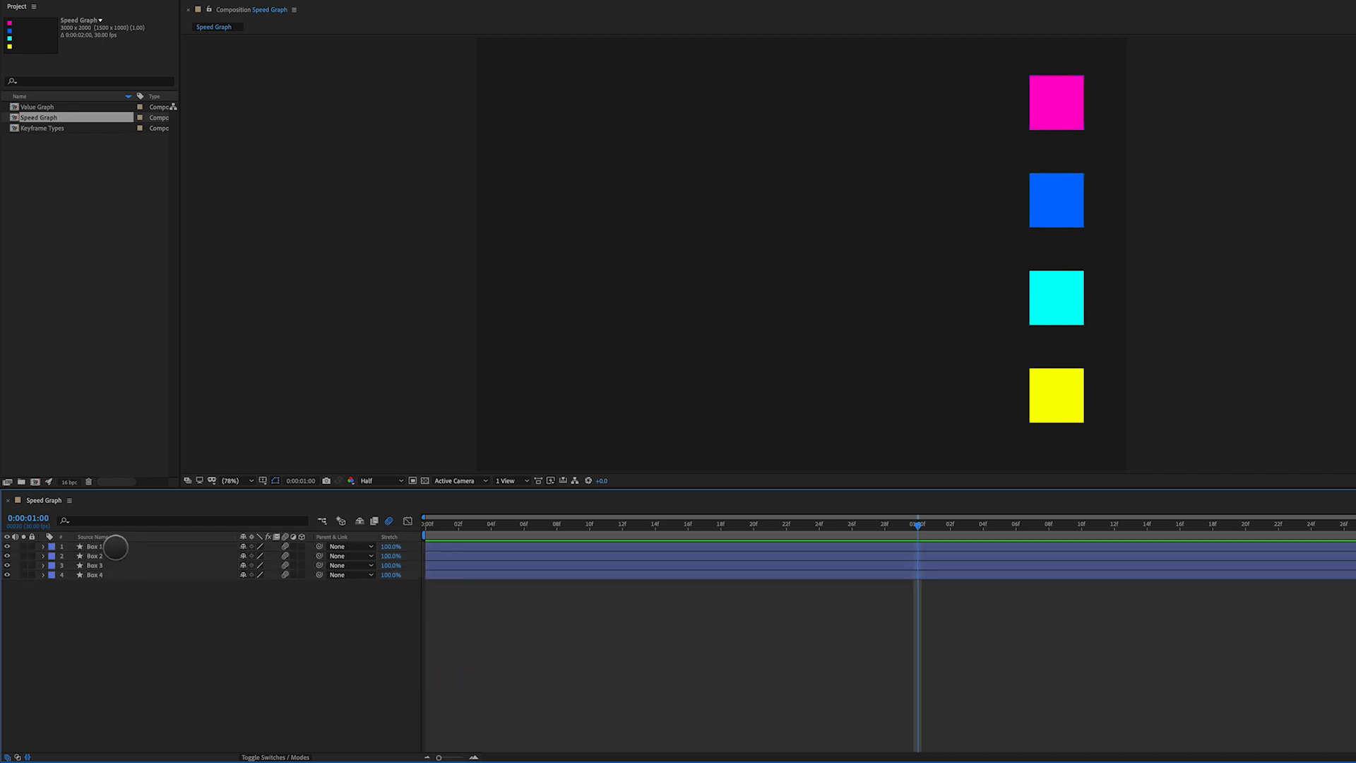
left_click(113, 546)
left_click(115, 556)
left_click(115, 566)
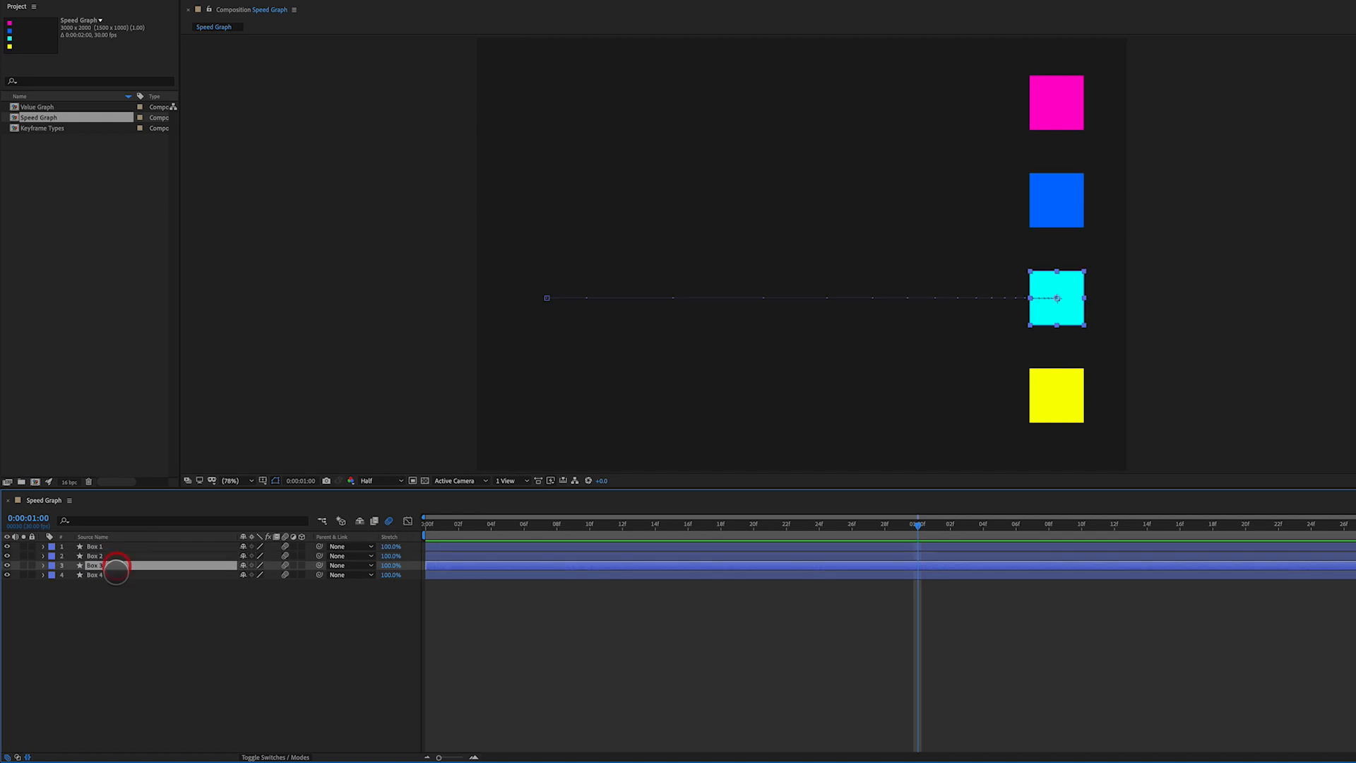
left_click(115, 575)
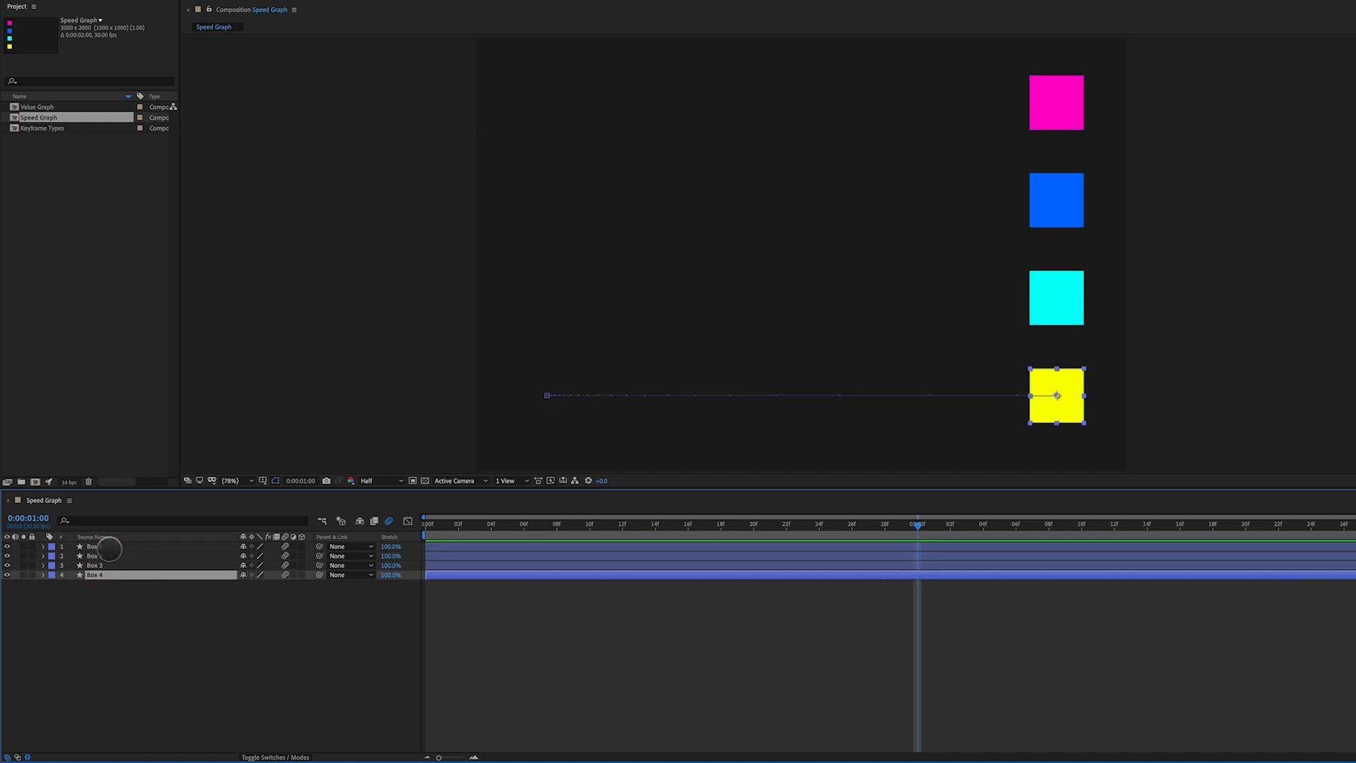
left_click(109, 548, "shift")
key("u")
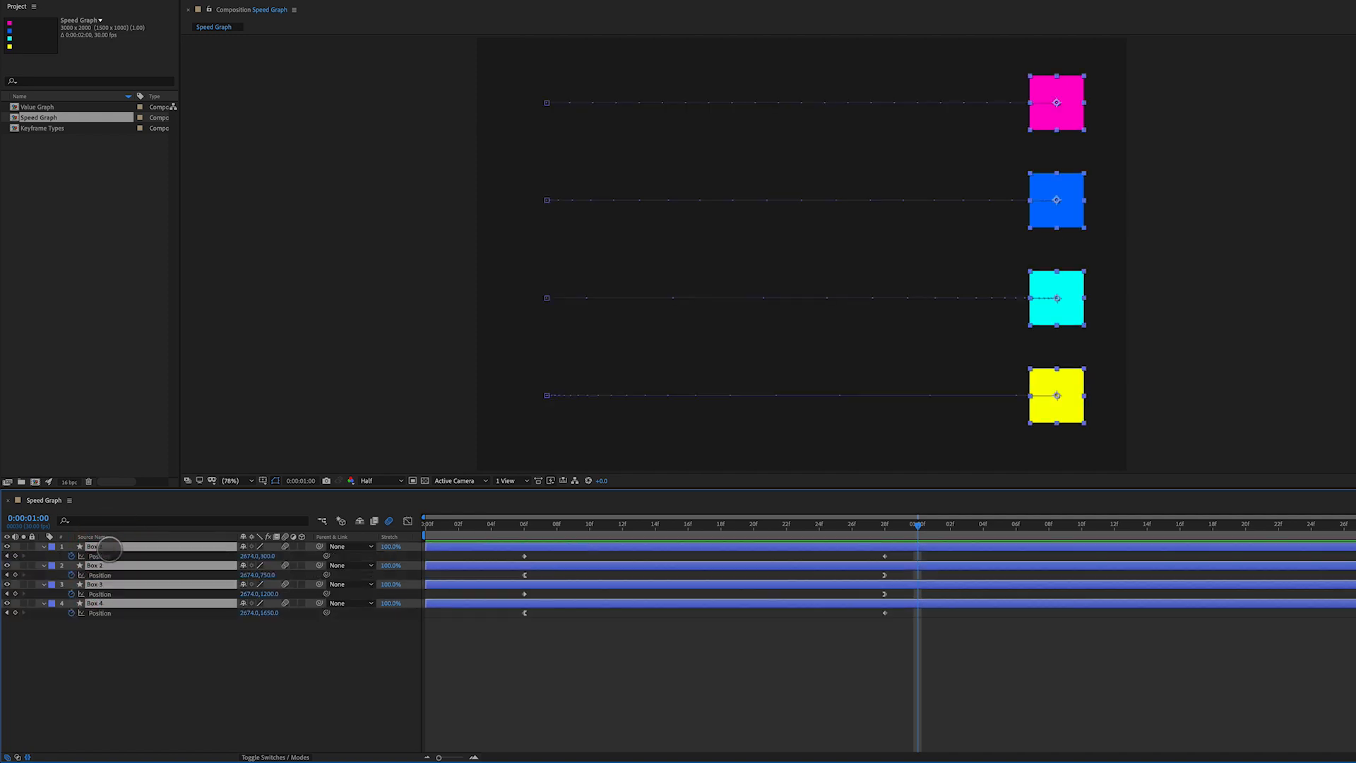
Check the boxes at their keyframes on frames 6 and 28, return to the first frame and preview the animation.
left_click(524, 527)
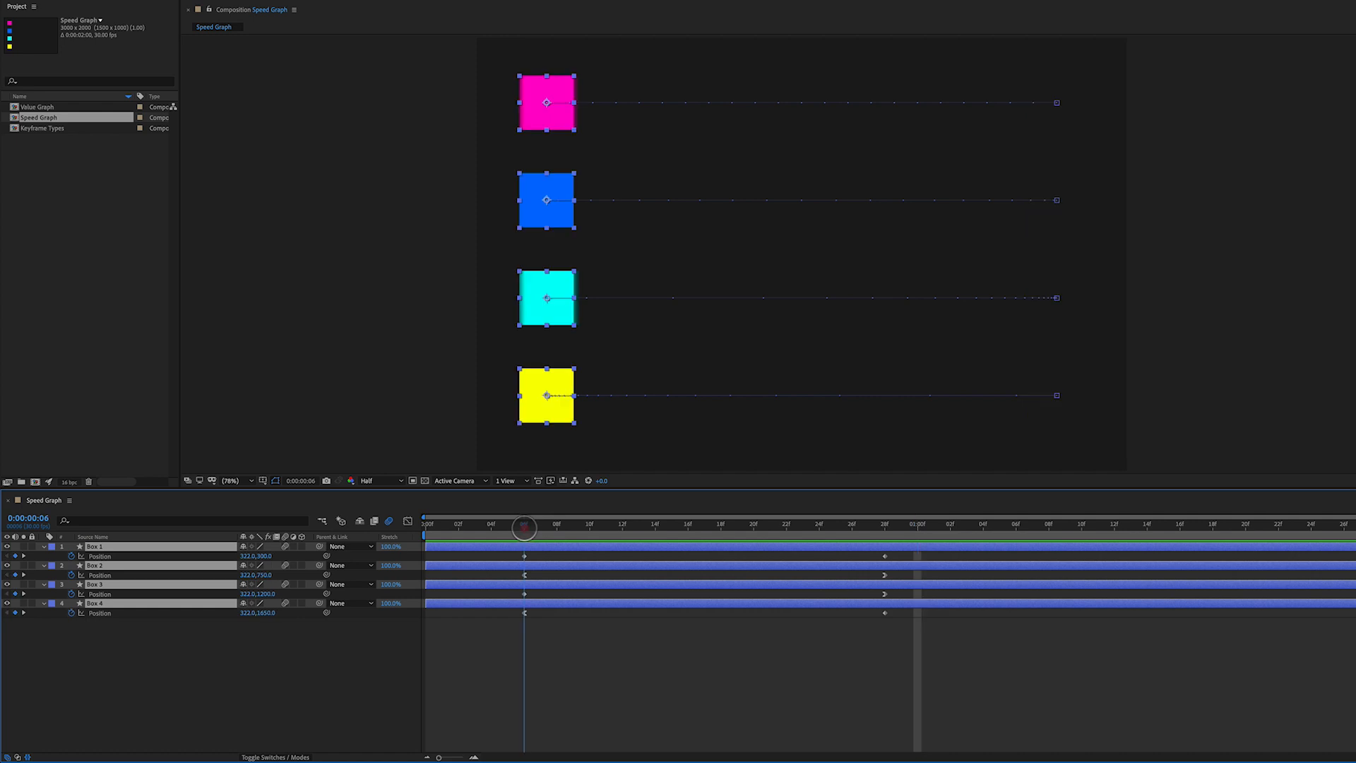
left_click(884, 527)
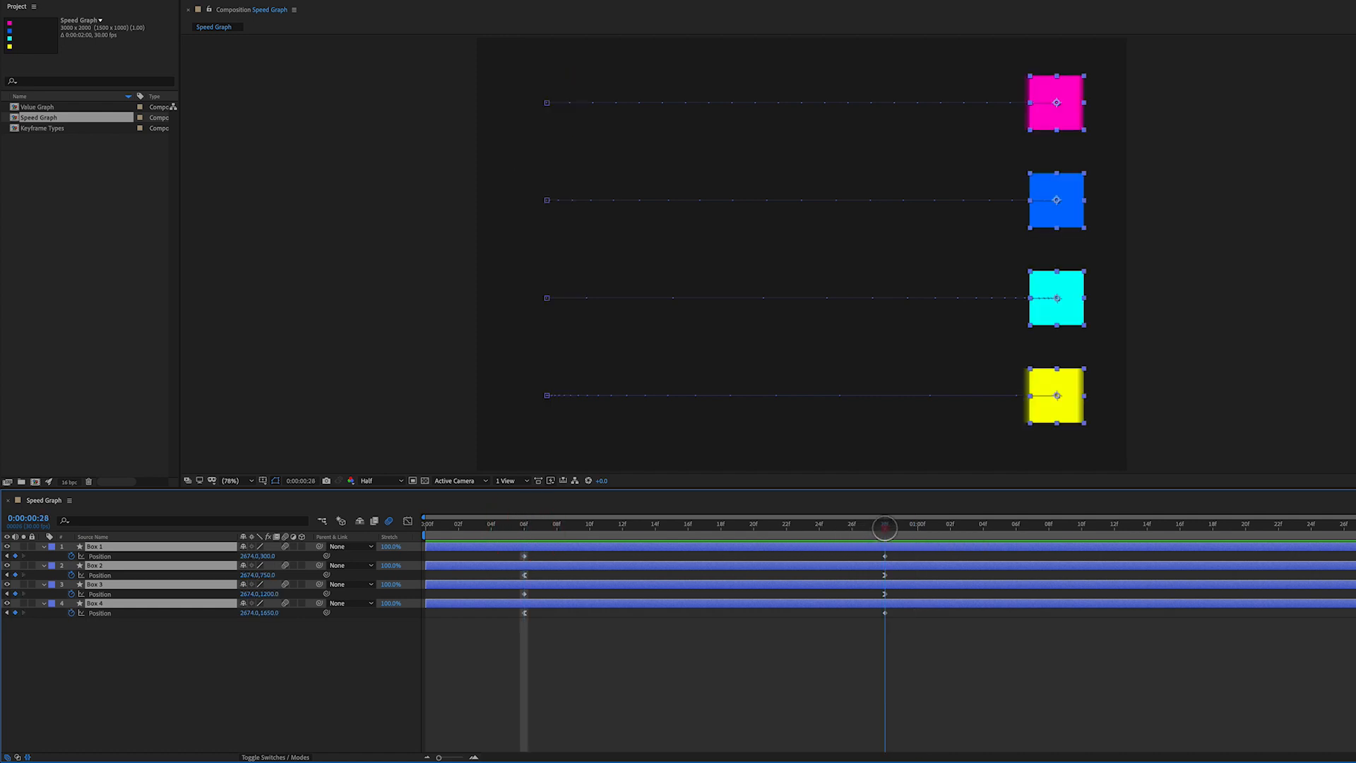
left_click_drag(885, 527, 887, 574)
left_click_drag(882, 575, 330, 605)
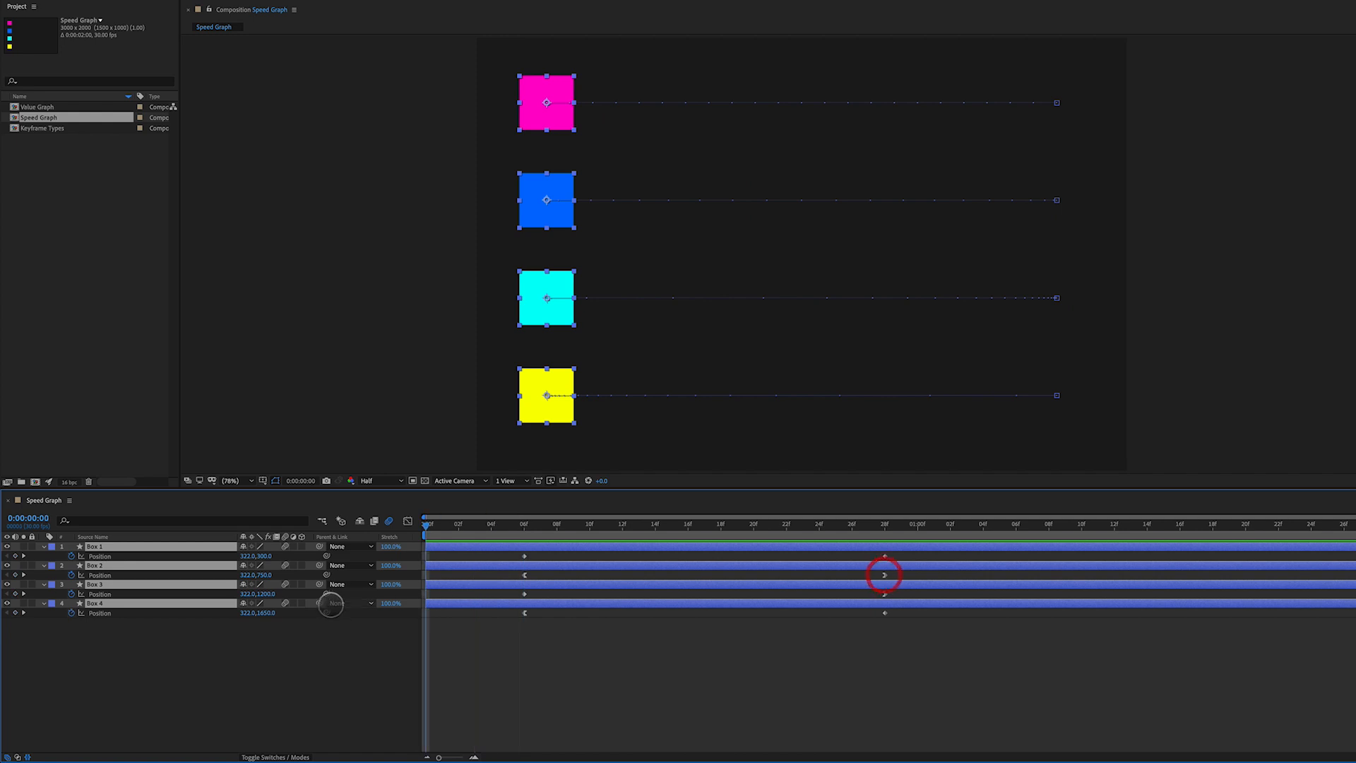
key("space")
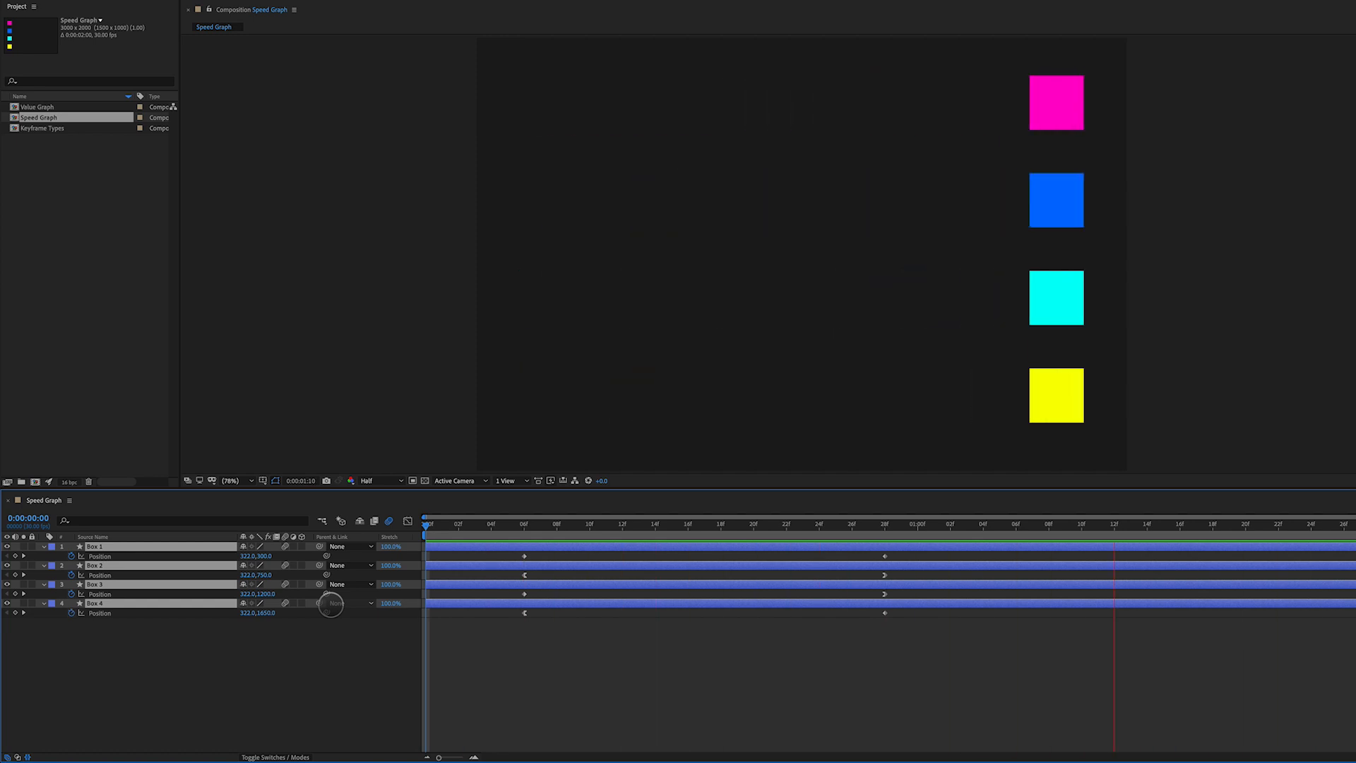
Select both Position keyframes of Box 1 and hide Box 2, Box 3 and Box 4.
left_click(512, 556)
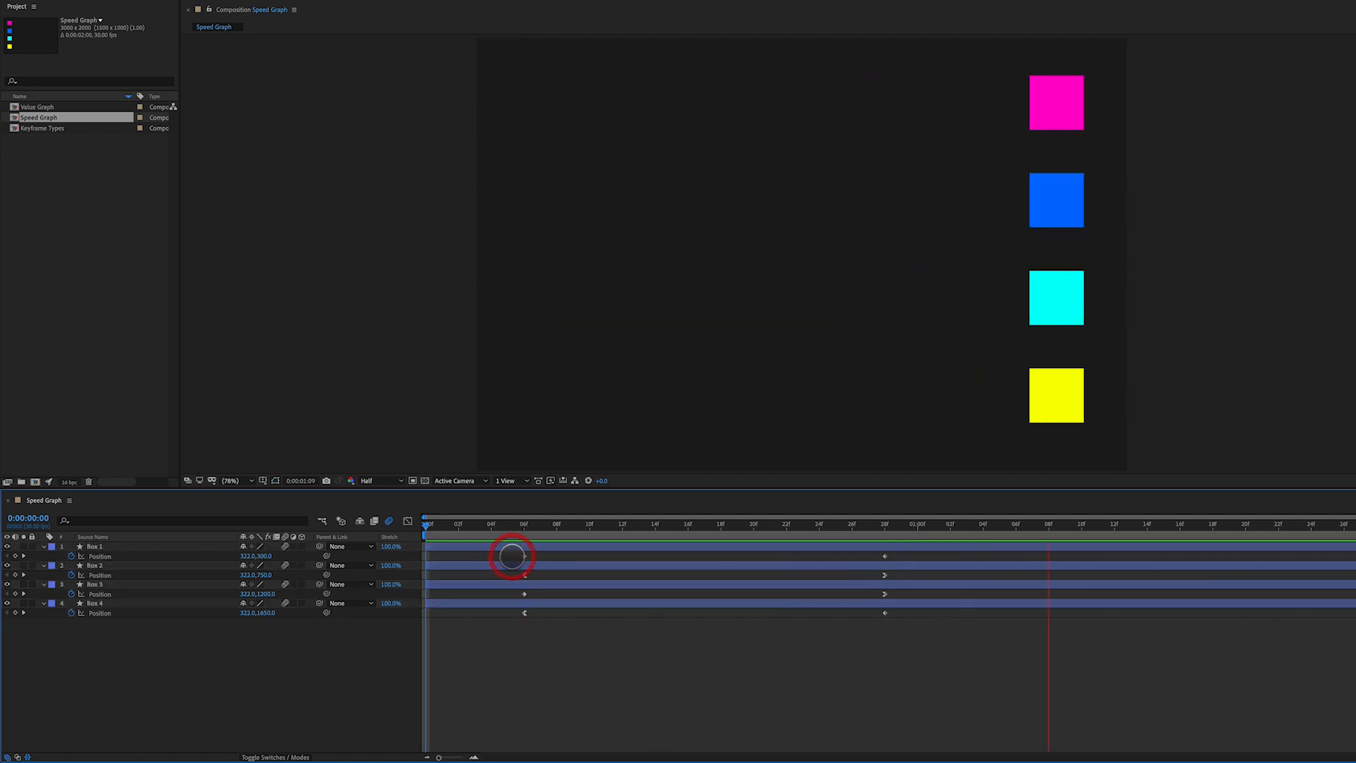
left_click_drag(512, 556, 895, 563)
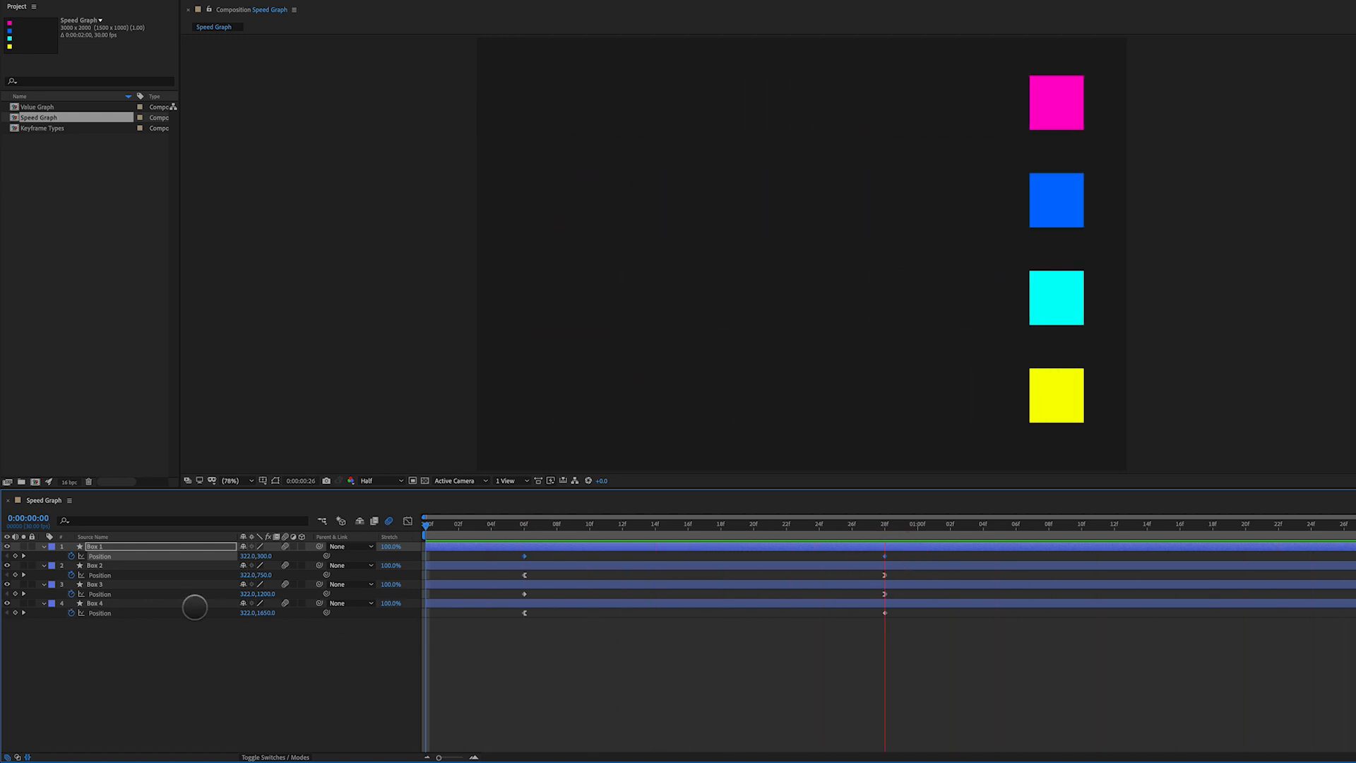
left_click_drag(8, 565, 7, 603)
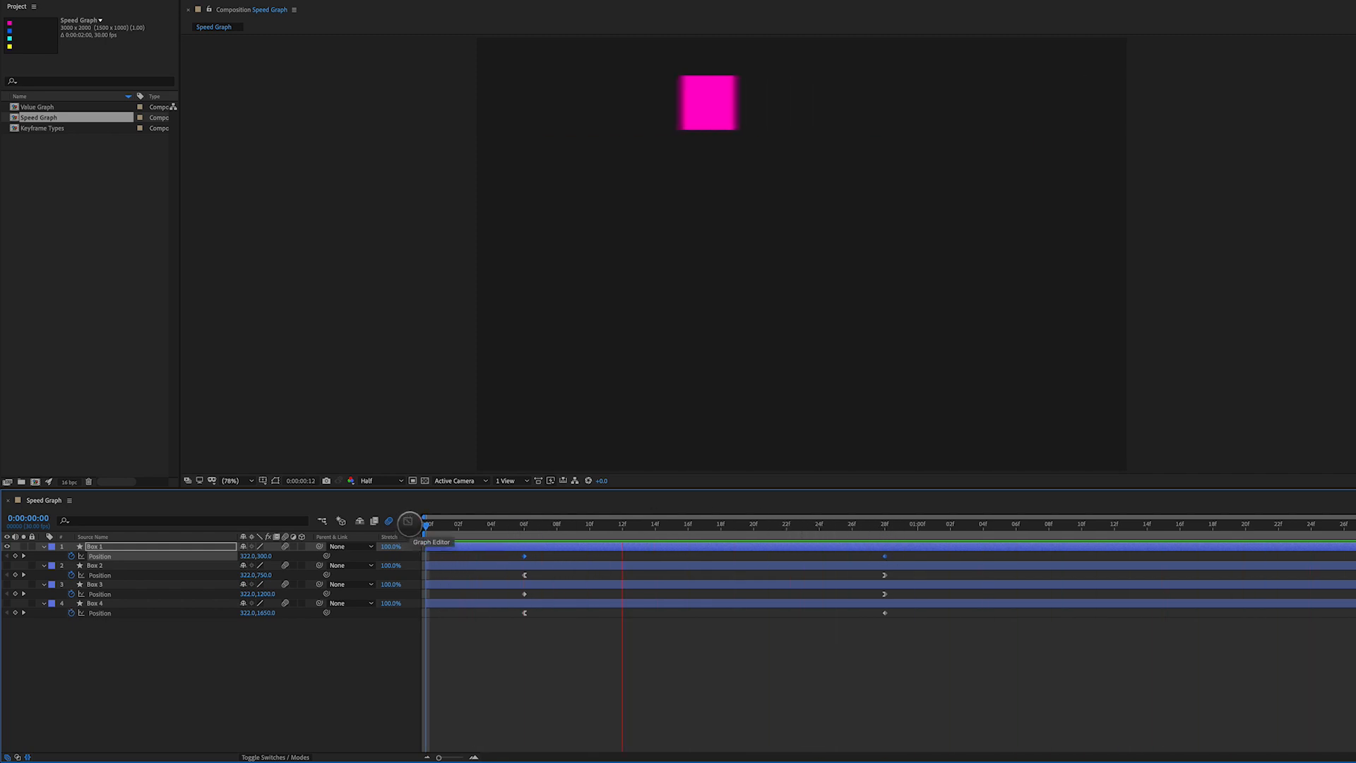
Examine Box 1's Position speed graph and its keyframes at frames 6 and 28, and return to the layer bars.
left_click(407, 521)
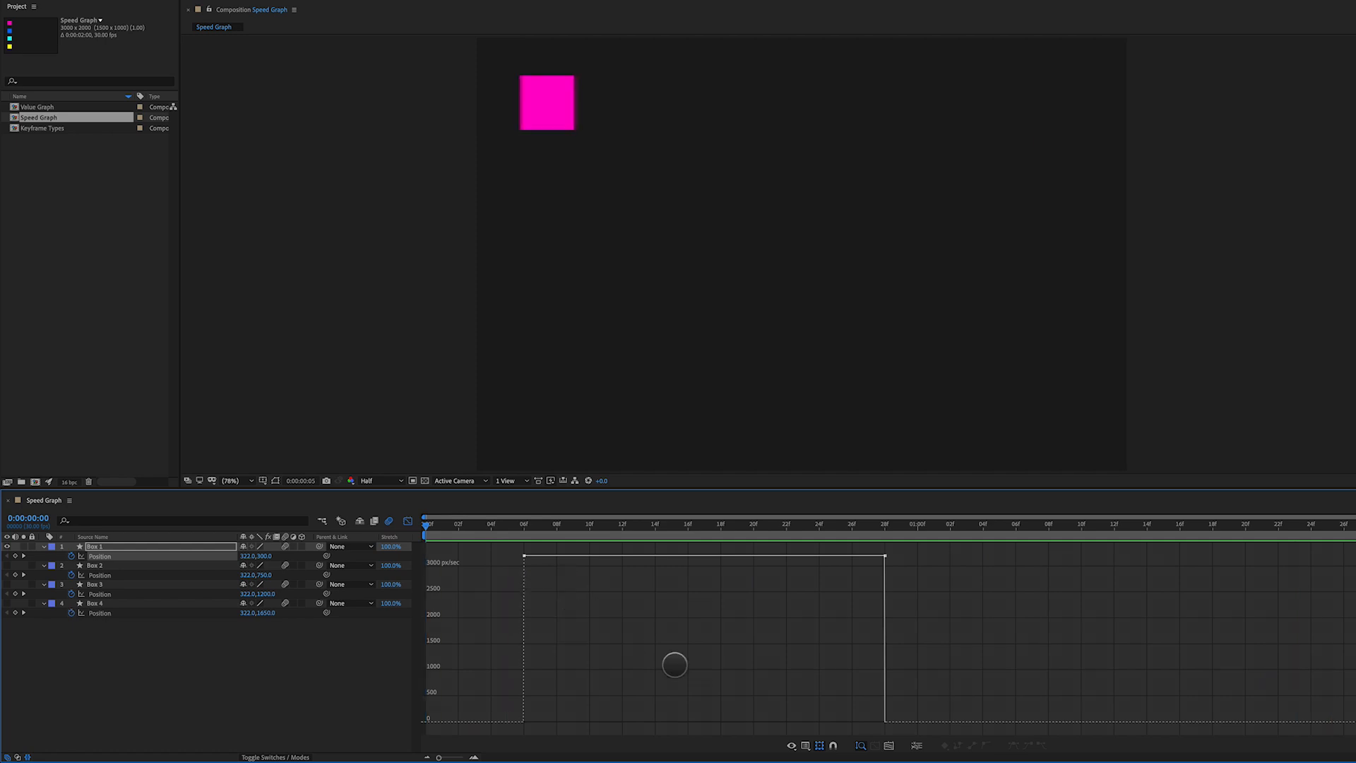
left_click_drag(792, 745, 819, 692)
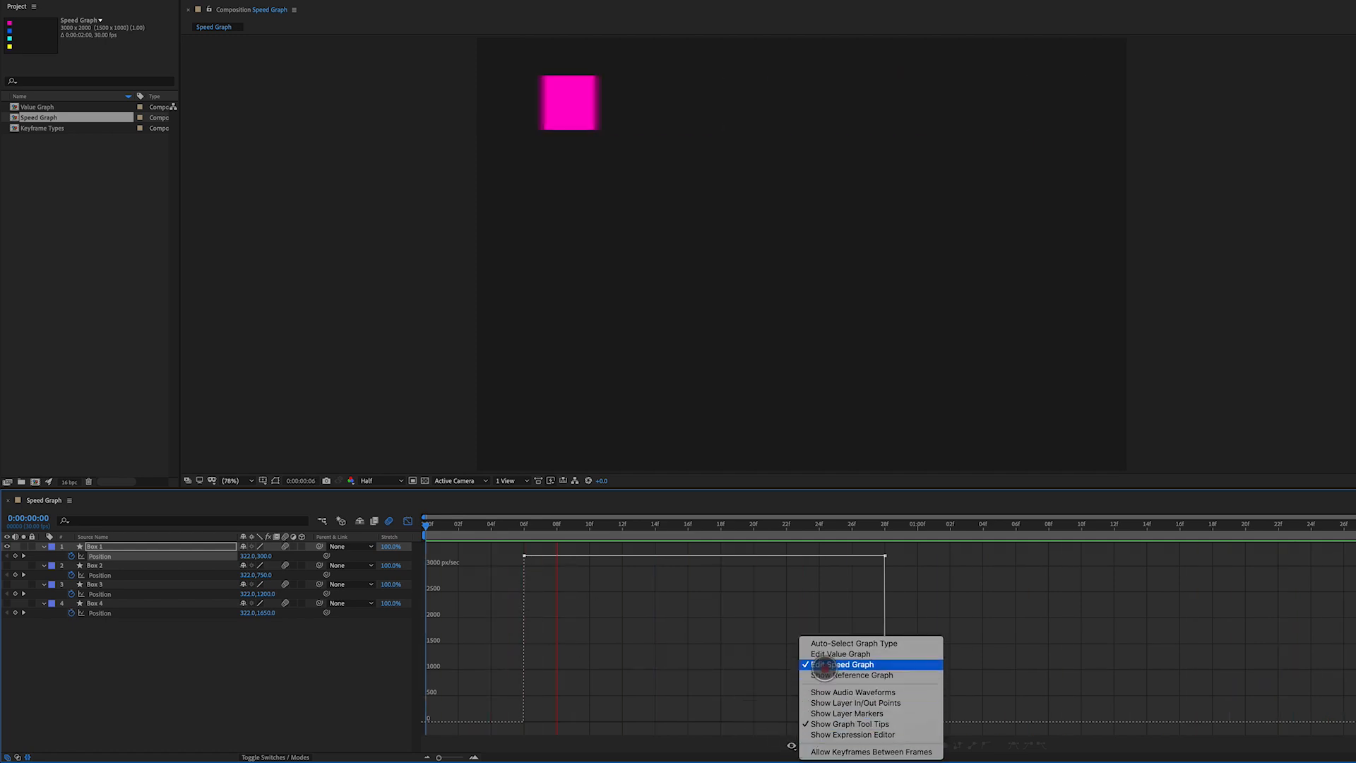
left_click(529, 622)
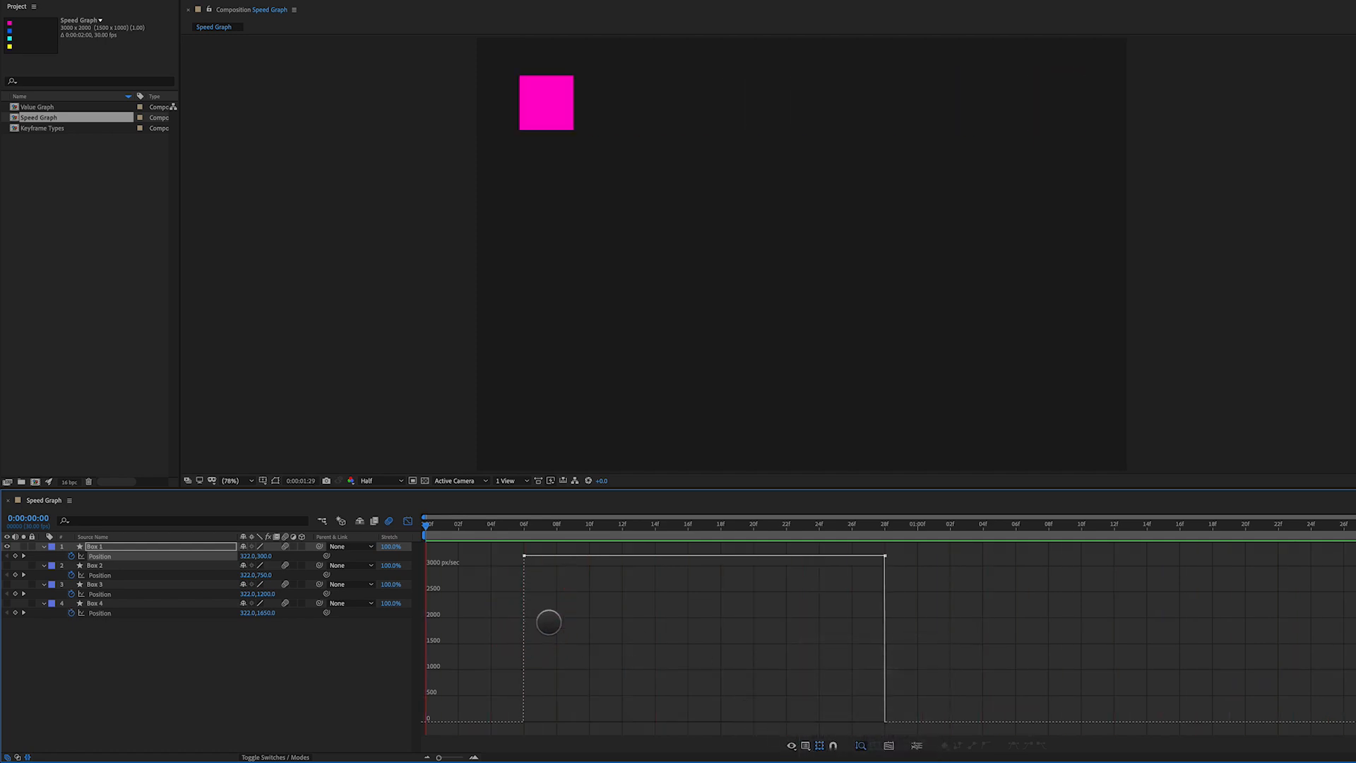
left_click(523, 556)
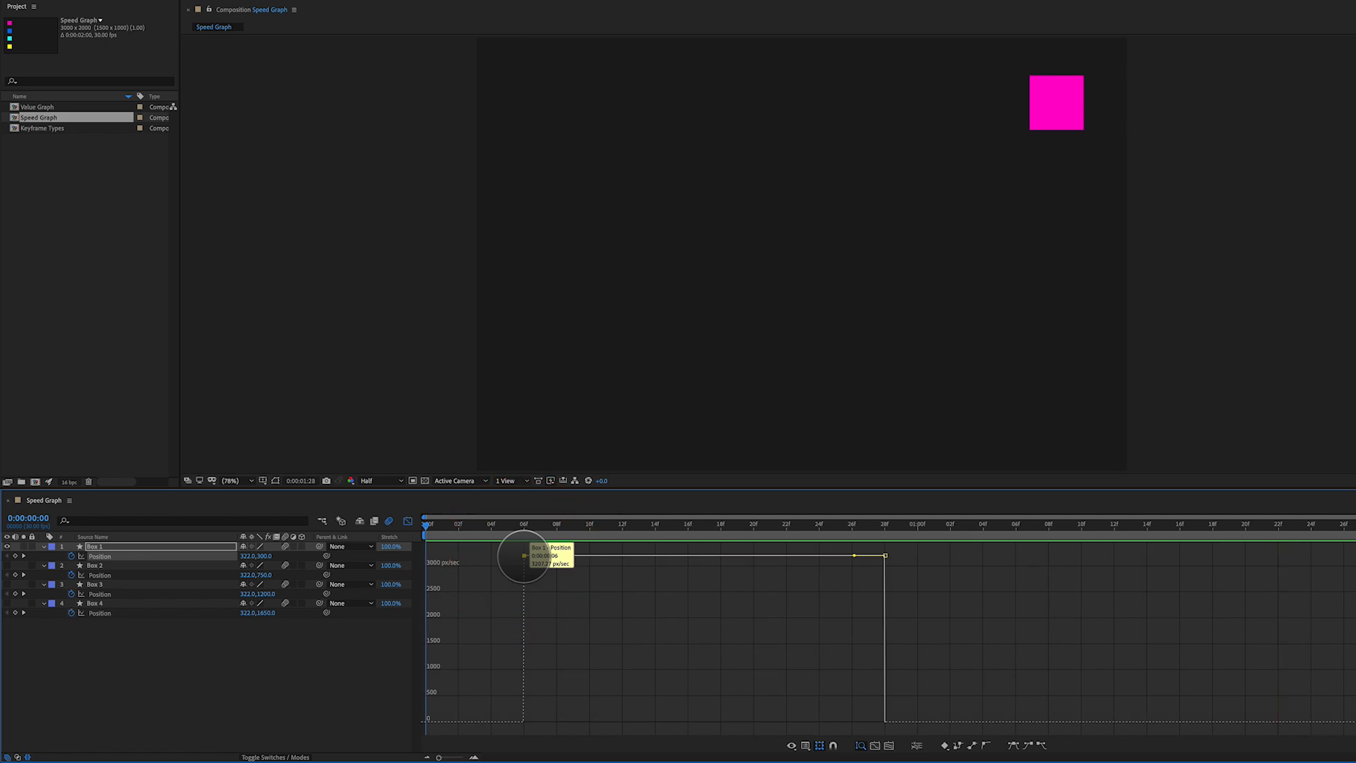
left_click(885, 556)
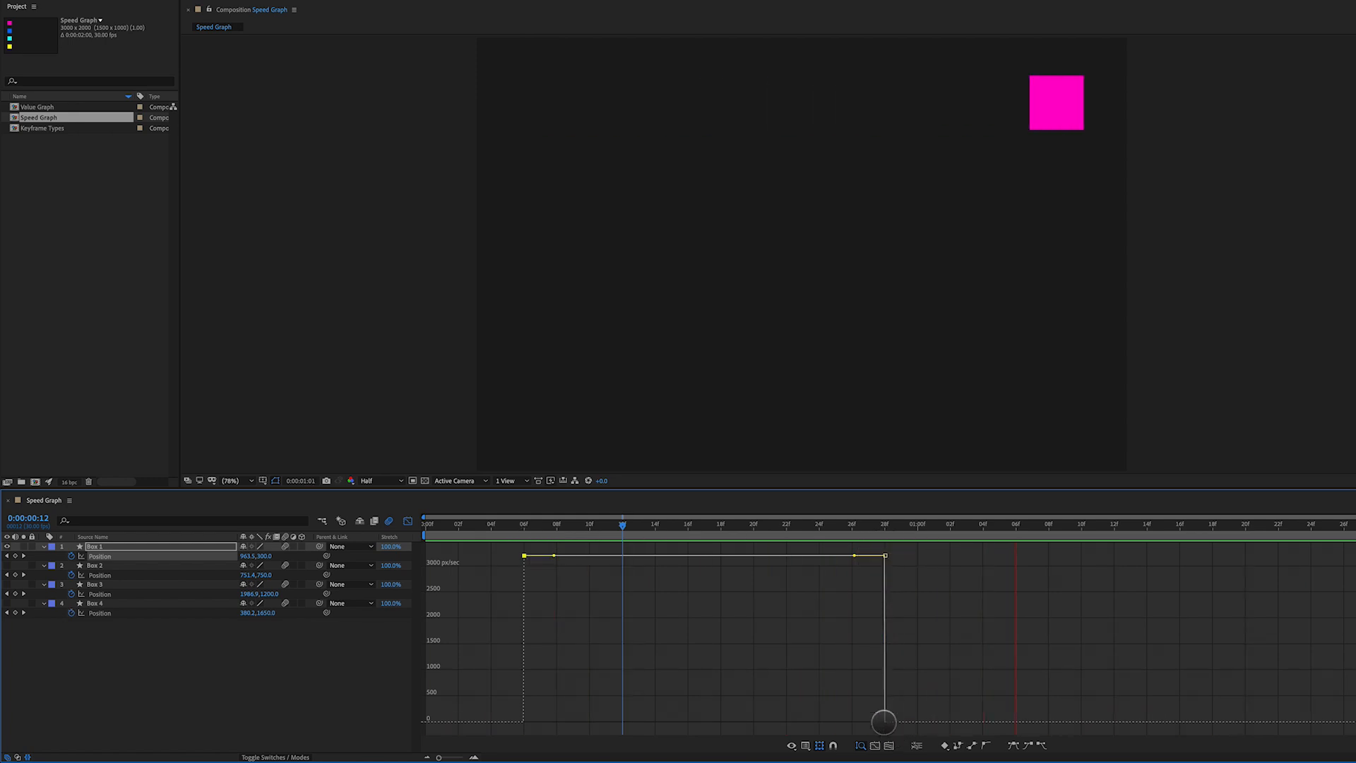
key("shift+F3")
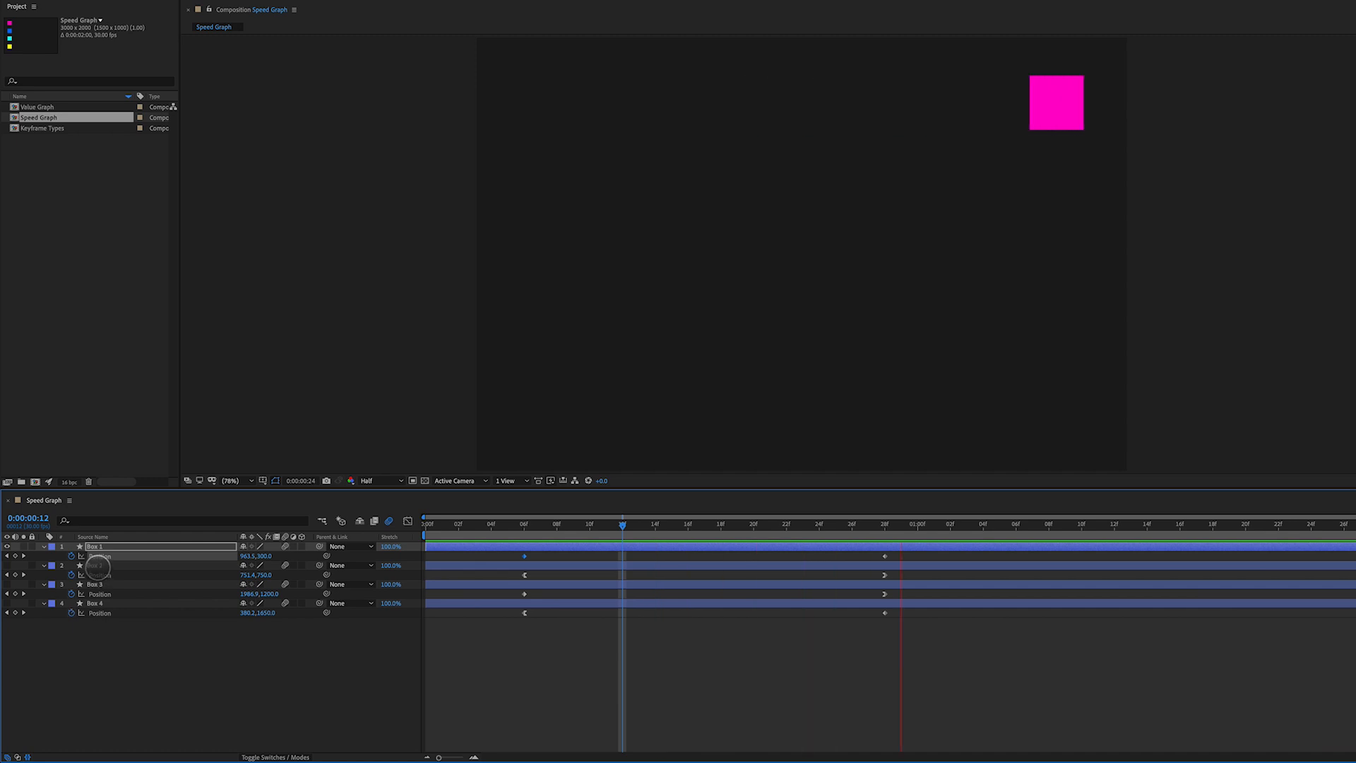
Select Box 2 and make it the visible layer instead of Box 1.
left_click(94, 566)
left_click(6, 547)
left_click(7, 565)
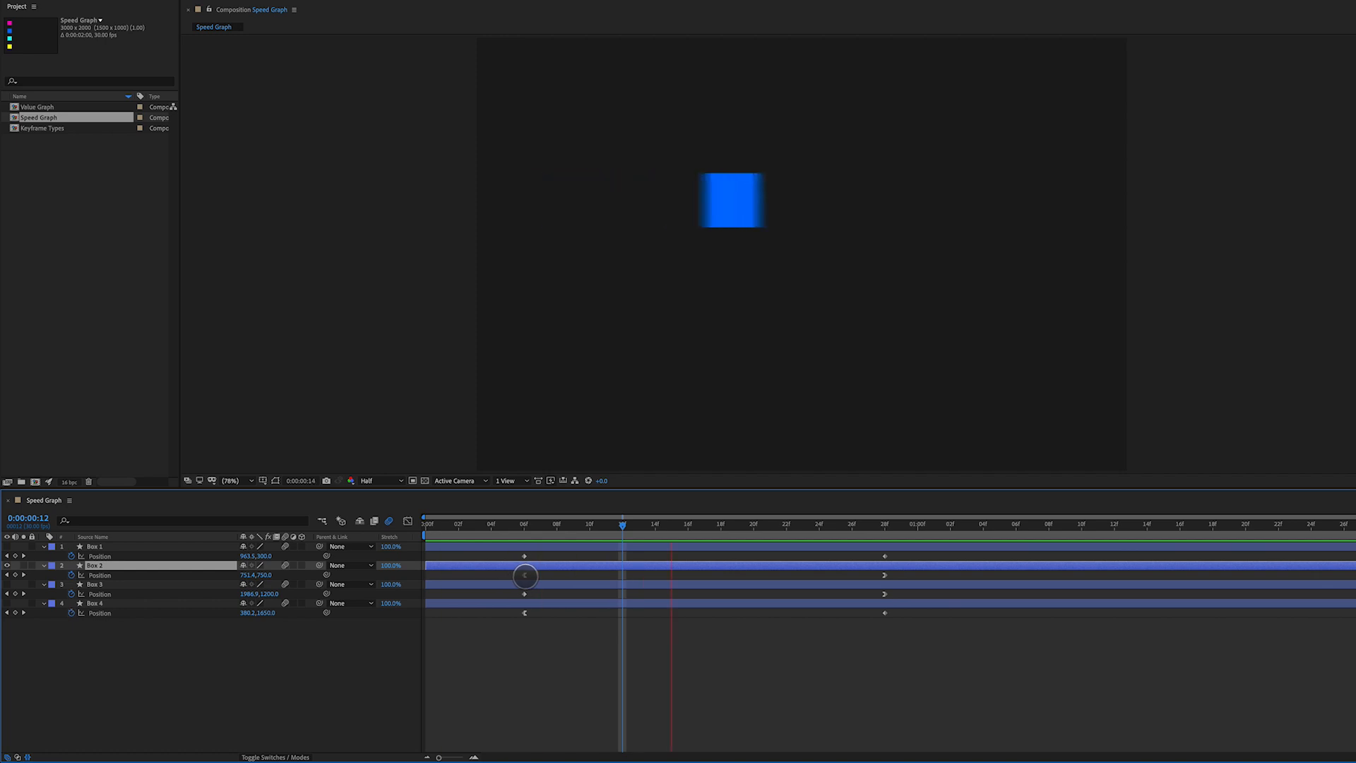
Examine Box 2's Position speed curve in the Graph Editor, starting from its first keyframe, and close the editor.
left_click(524, 575)
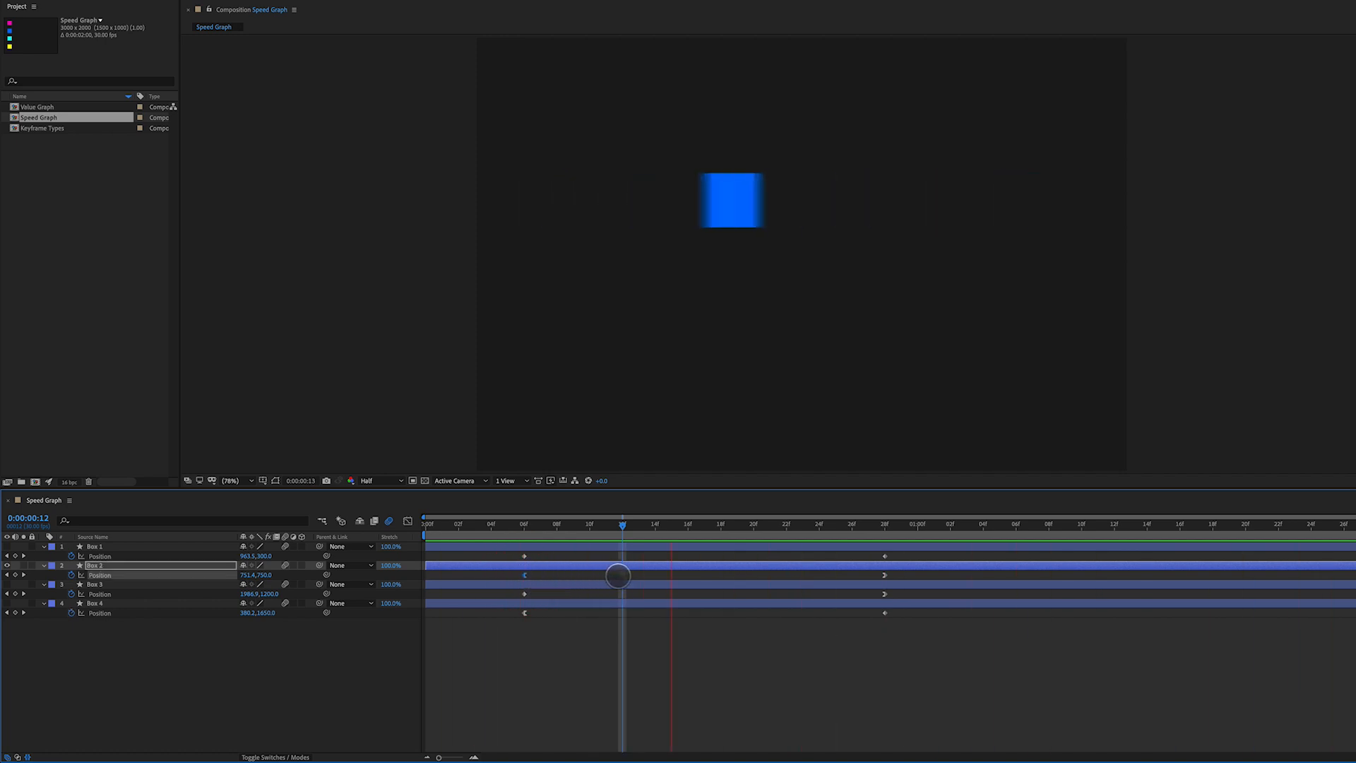
left_click(408, 521)
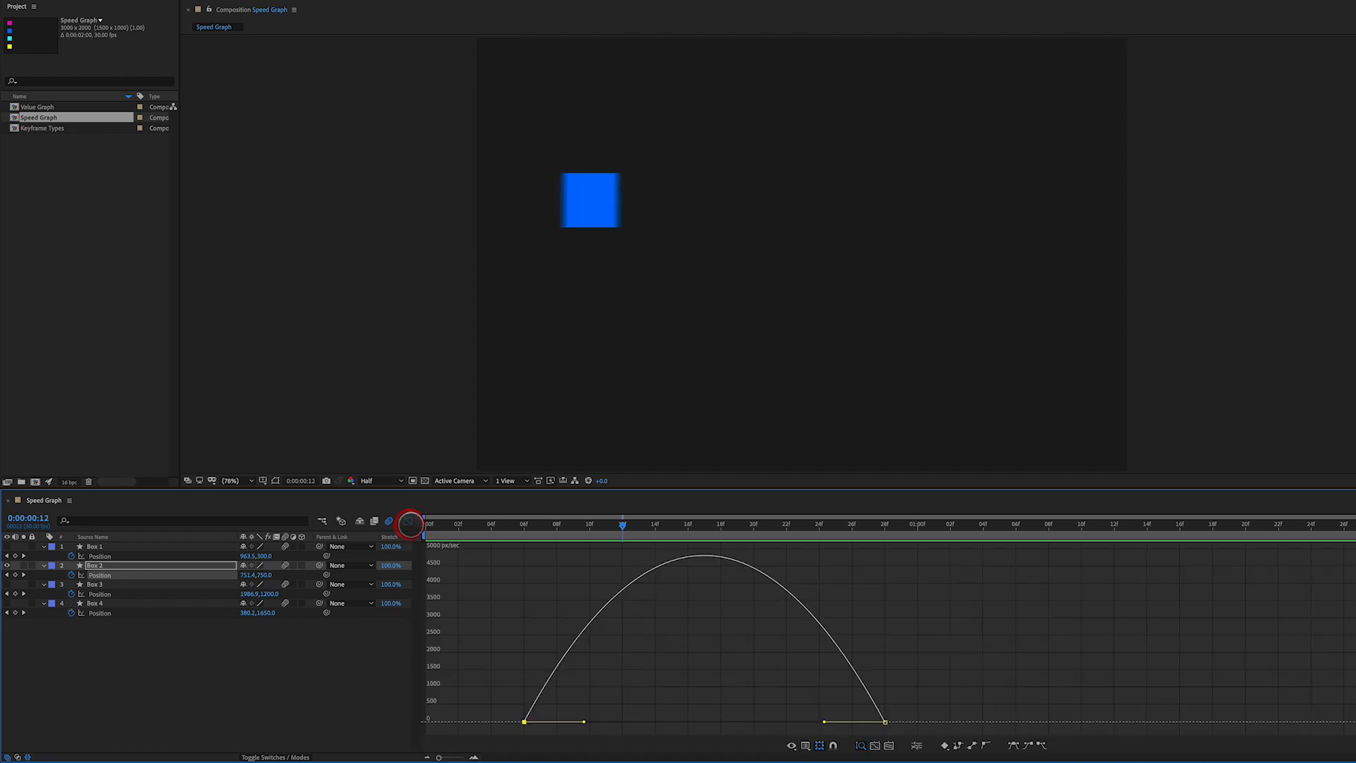
mouse_move(523, 721)
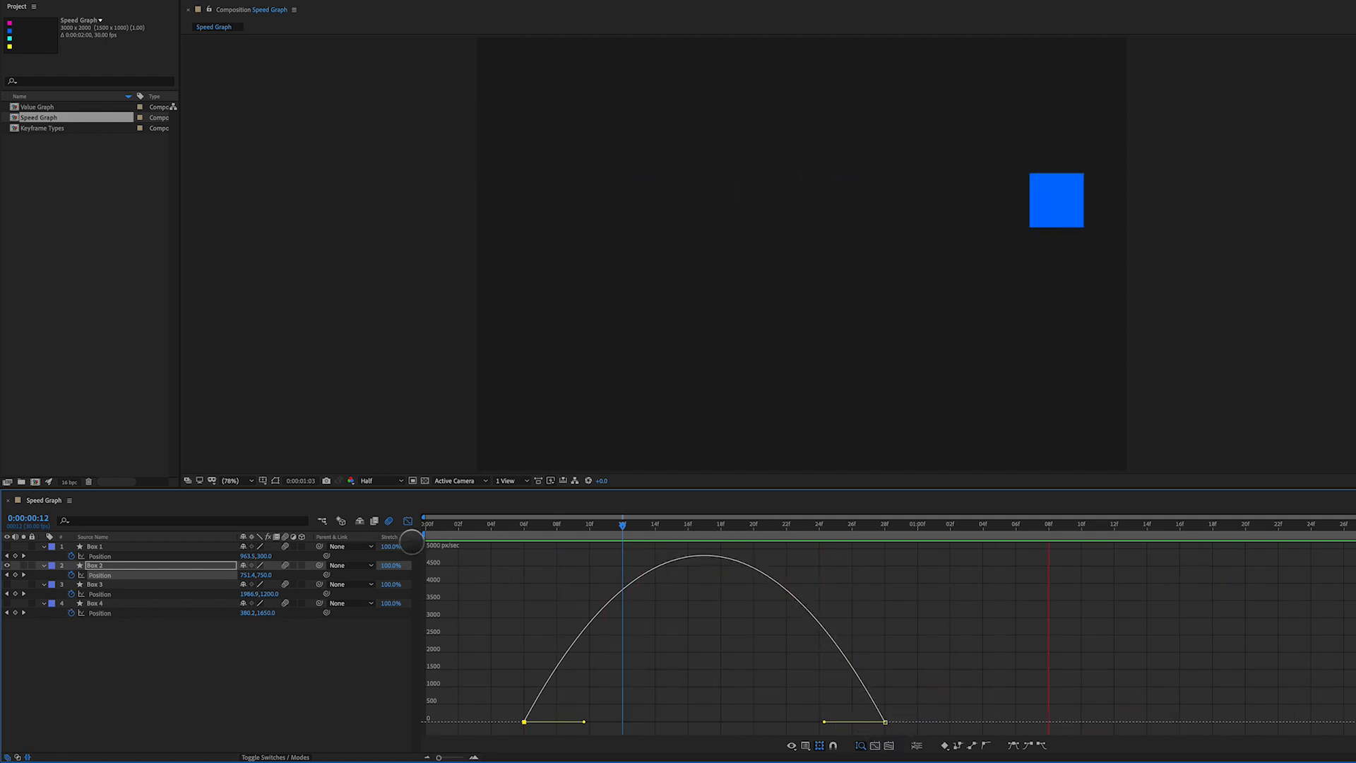
left_click(406, 523)
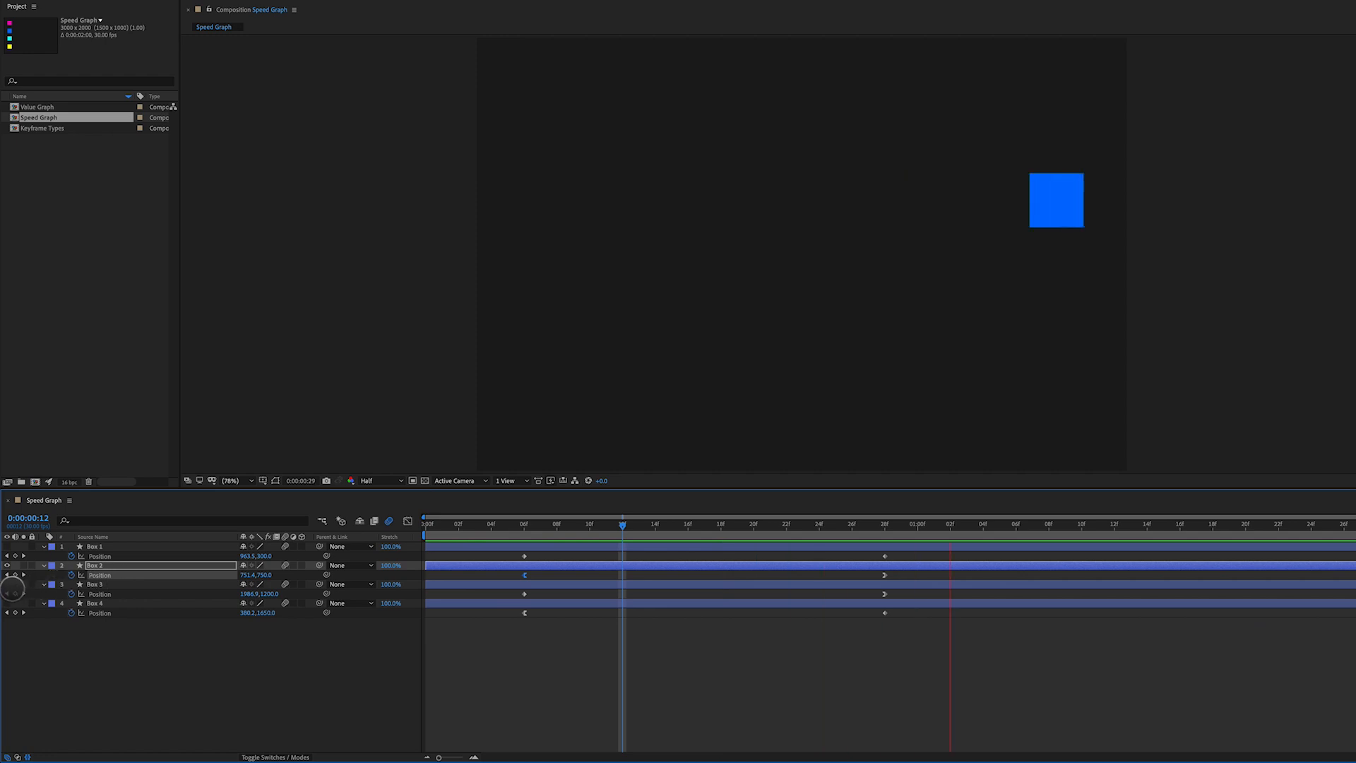
Show Box 3 instead of Box 2 and select its Position keyframes to review their easing.
left_click(7, 584)
left_click(8, 565)
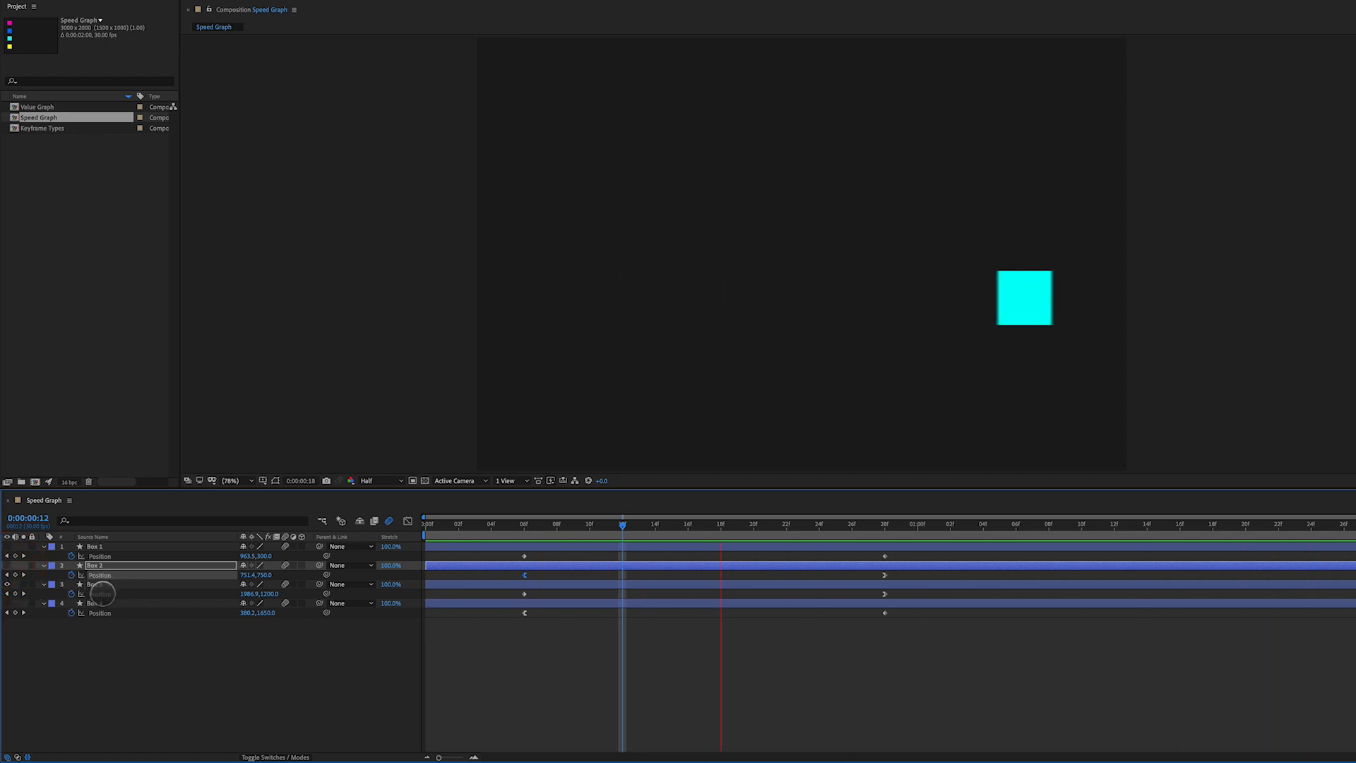
left_click(101, 593)
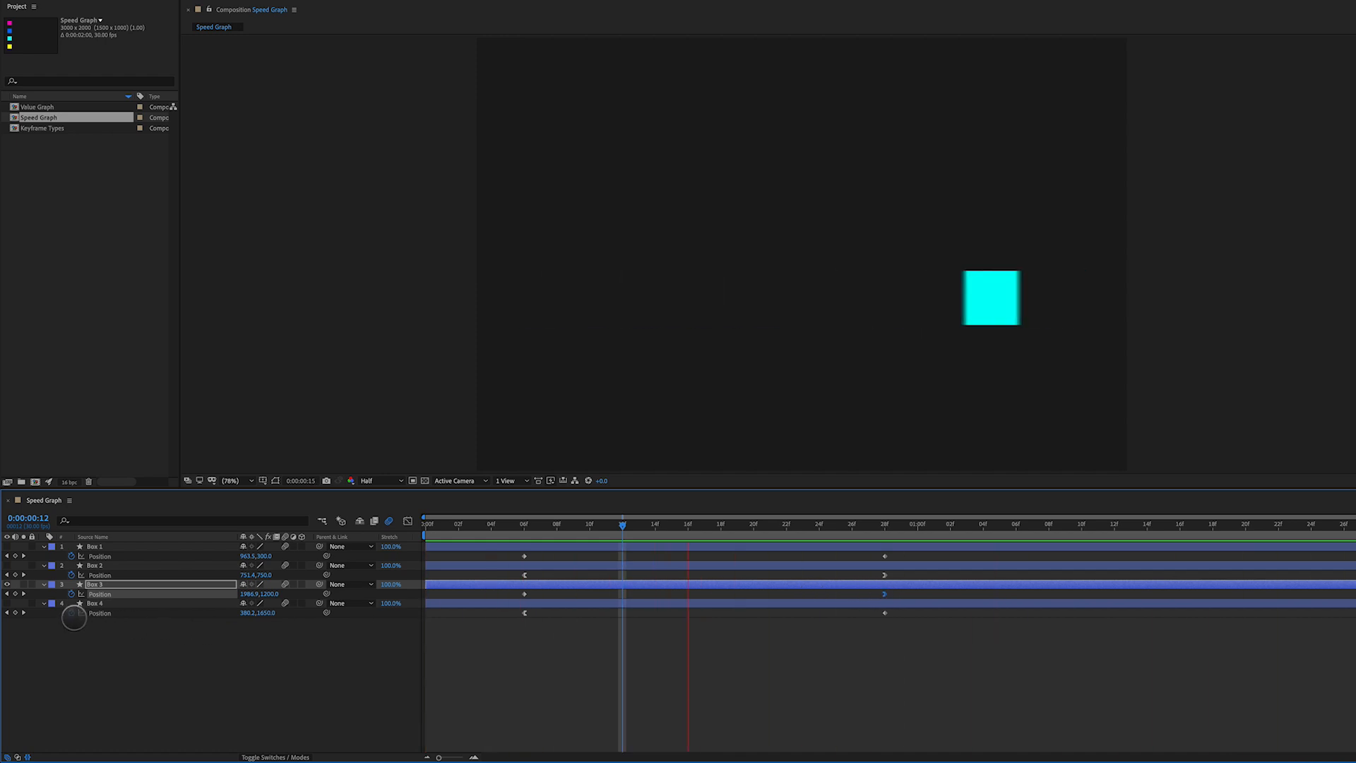
Show Box 4 instead of Box 3 and display its Position speed curve in the Graph Editor.
left_click(7, 603)
left_click(7, 584)
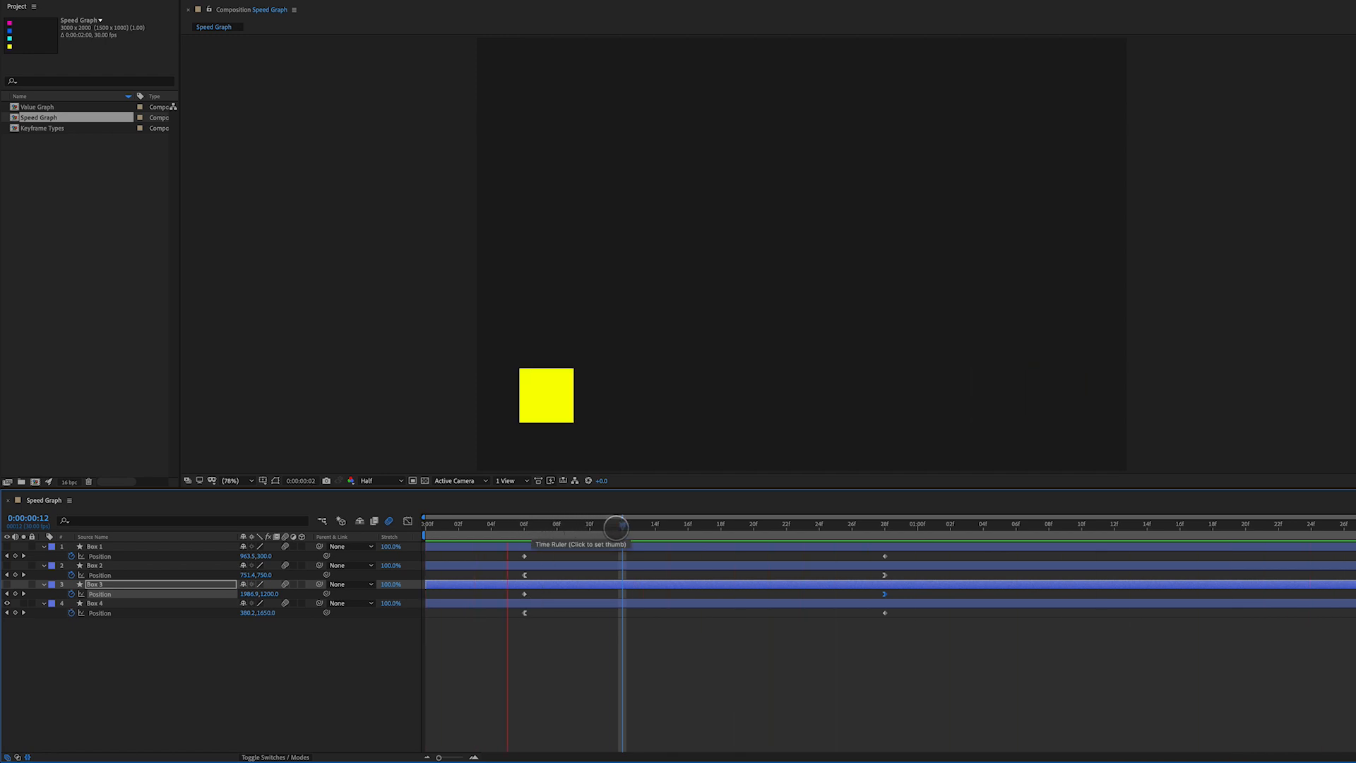
left_click(408, 522)
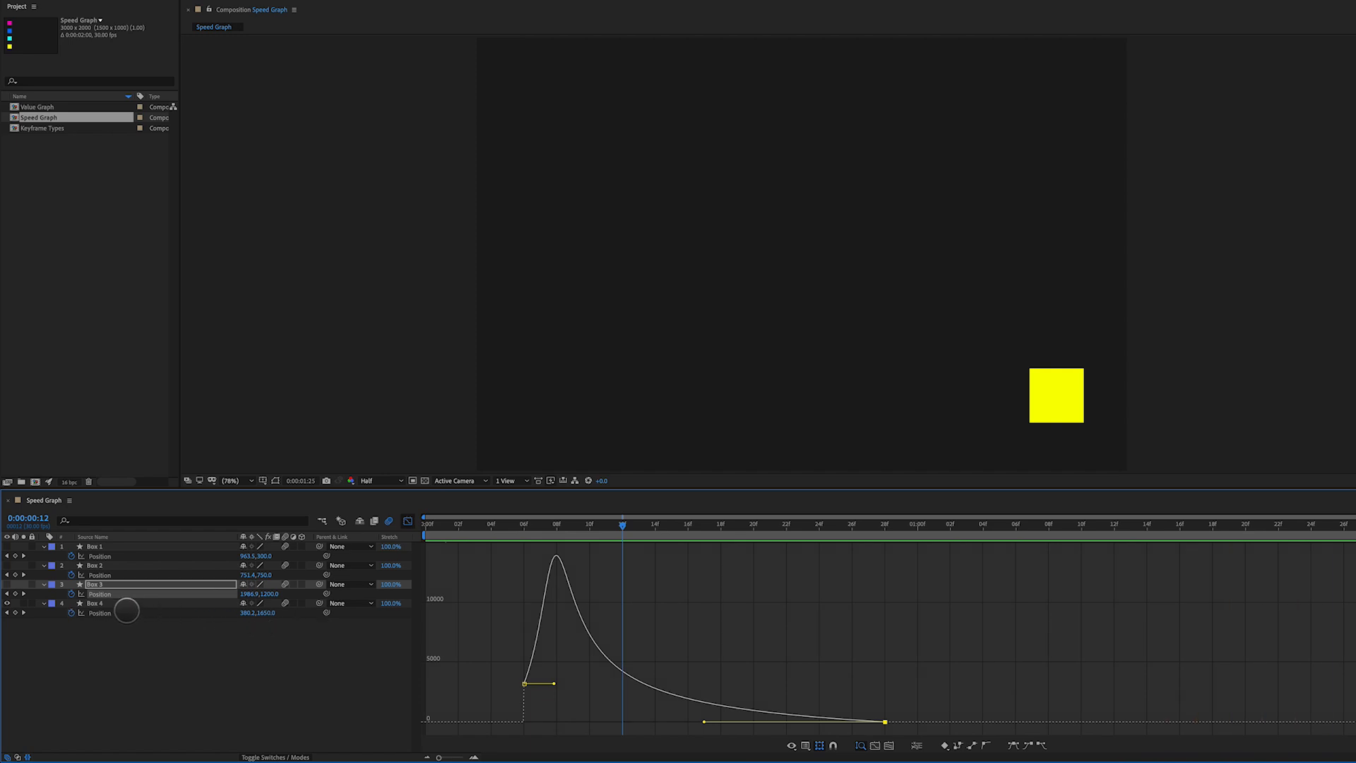
left_click(126, 610)
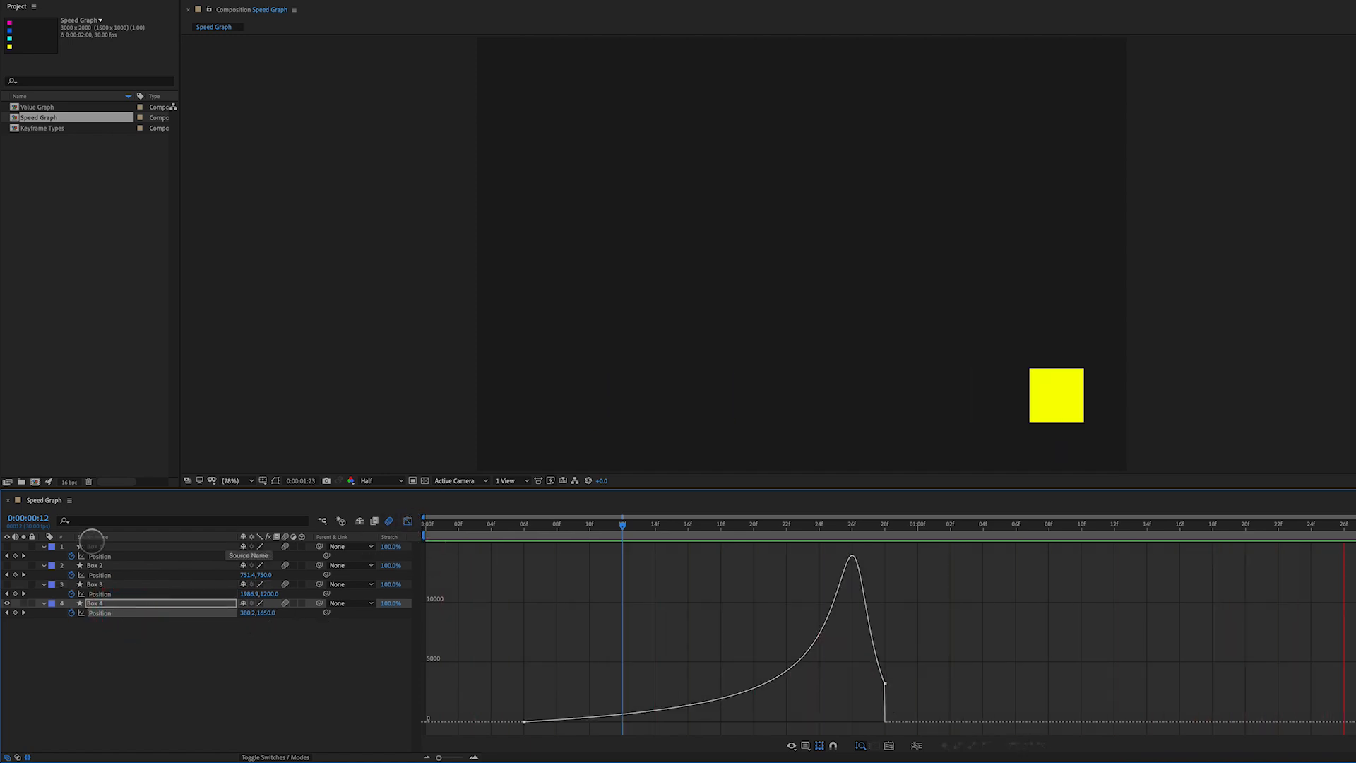
Show Box 1 instead of Box 4 and examine the speed at both keyframes of its Position graph.
left_click(7, 546)
left_click(7, 603)
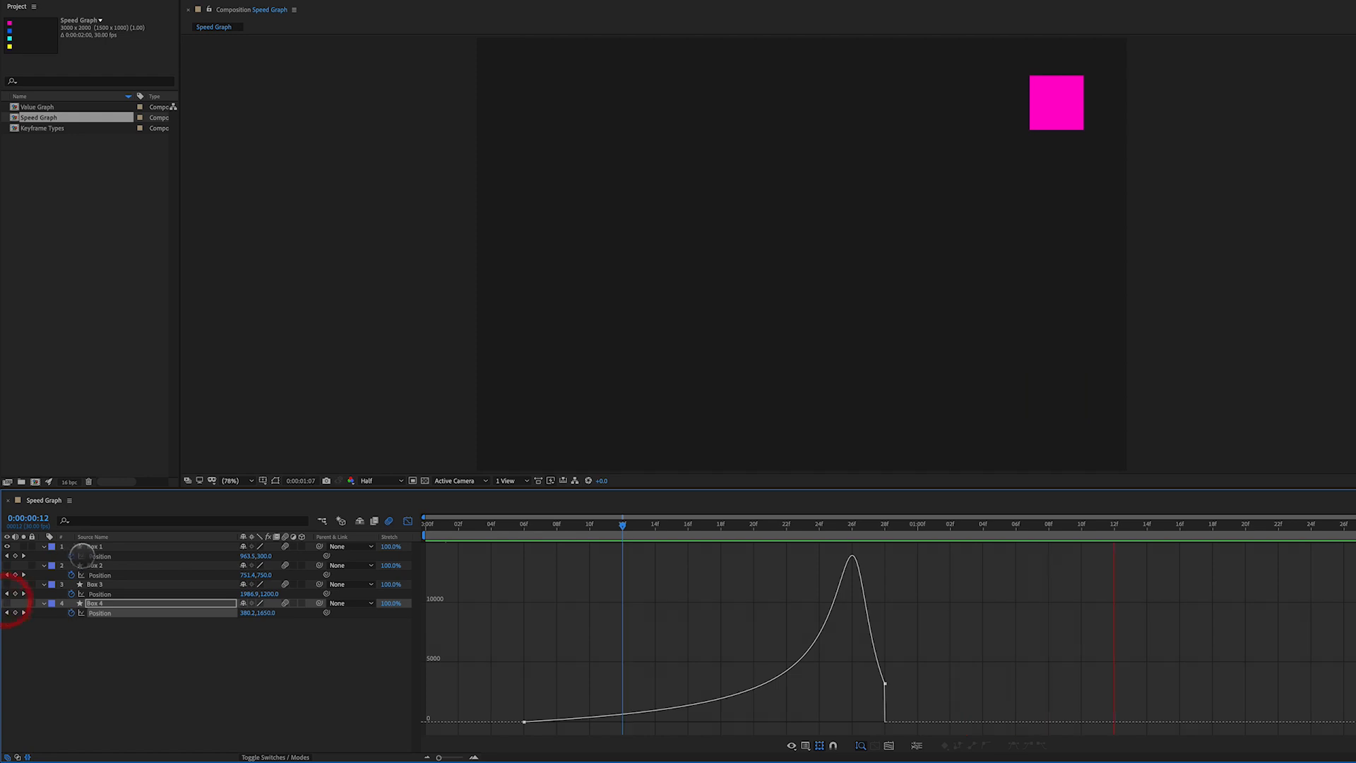
left_click(95, 555)
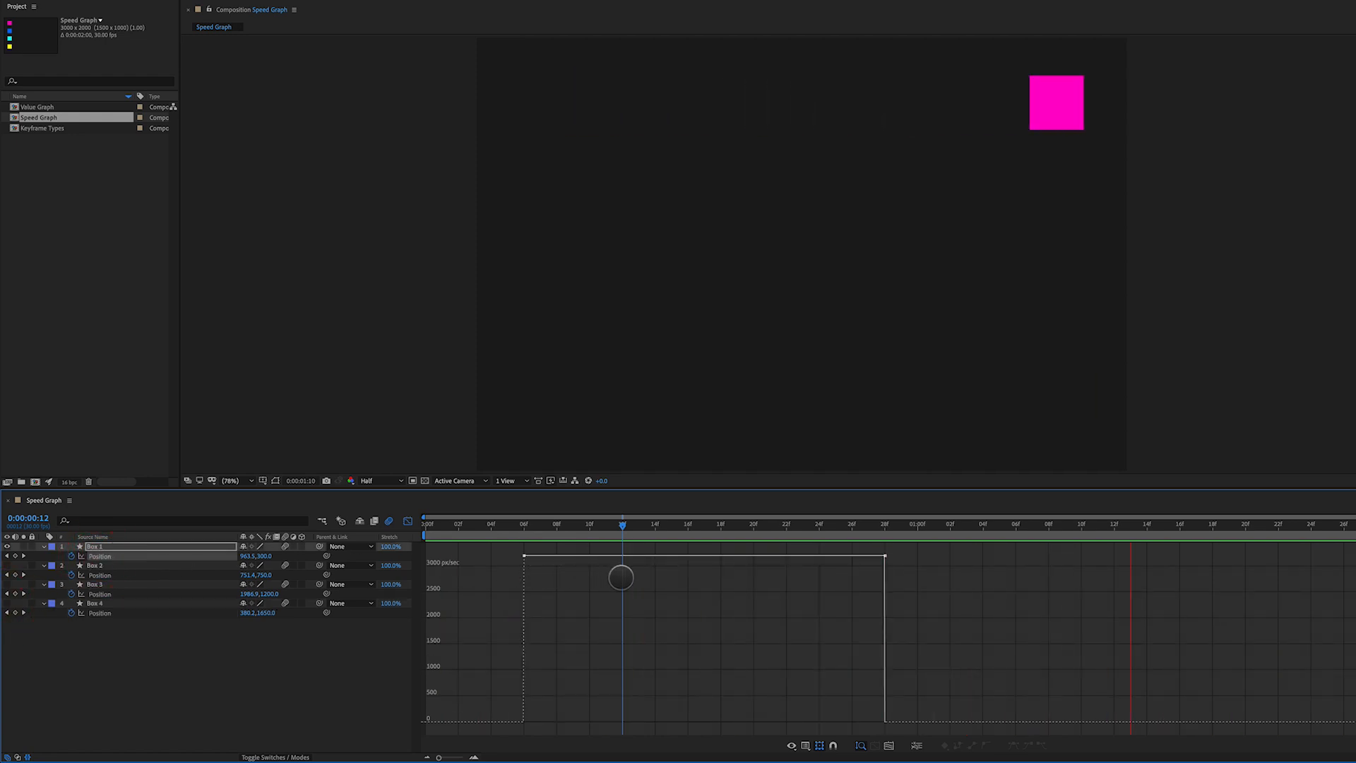
mouse_move(525, 555)
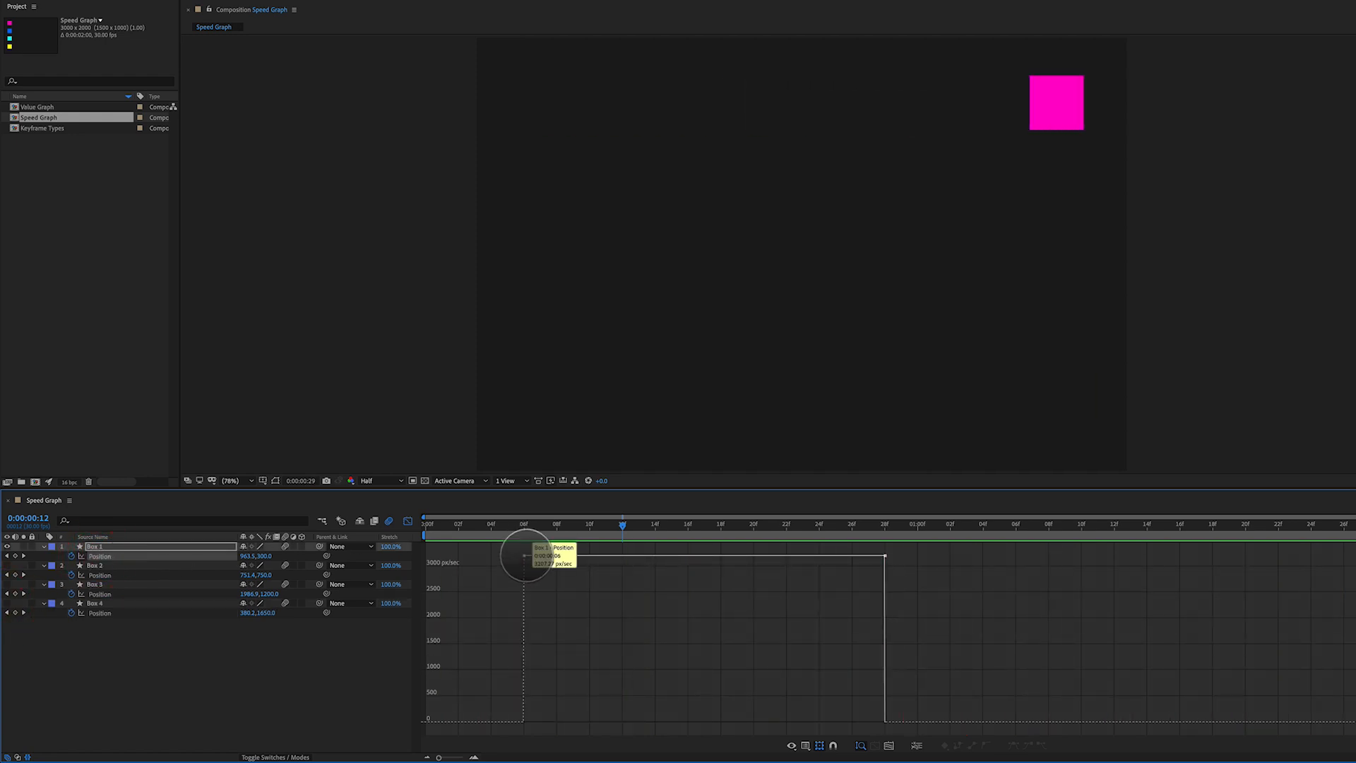
mouse_move(885, 555)
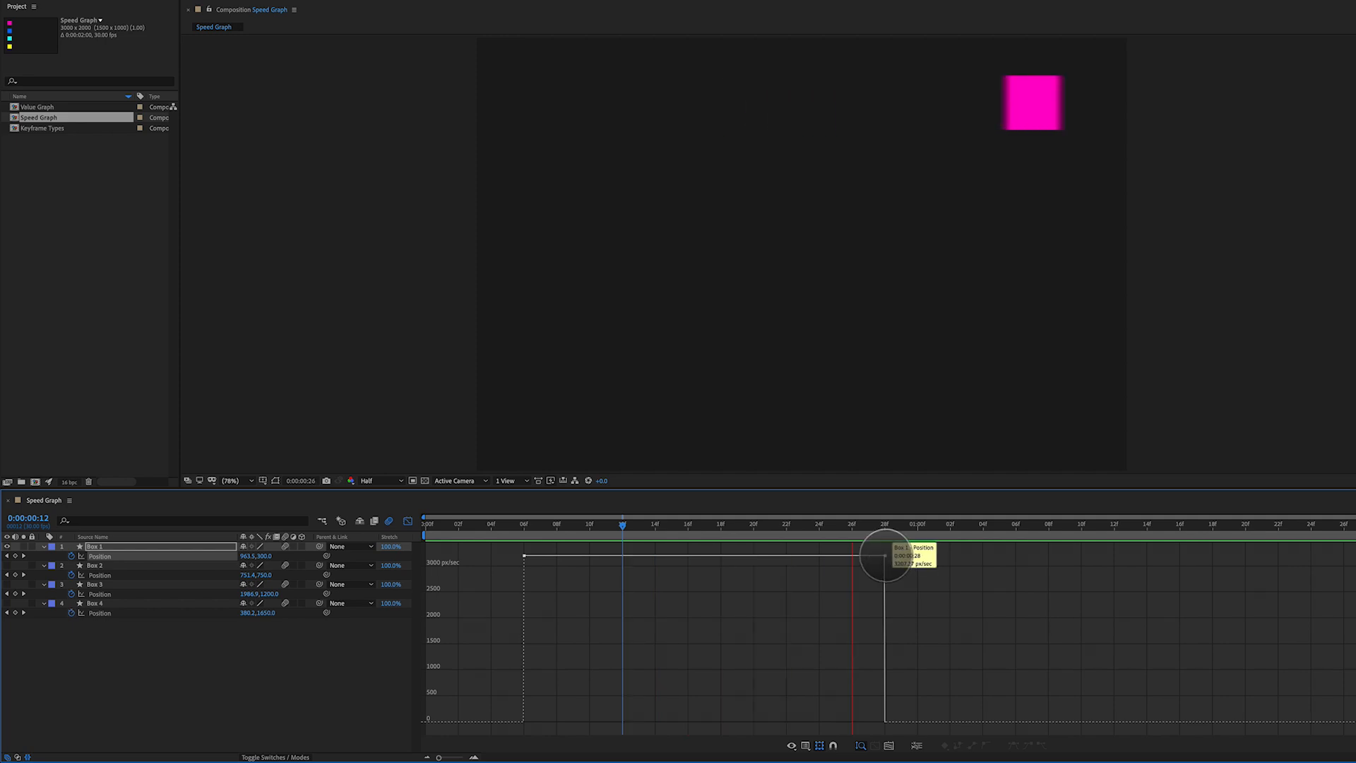
Show Box 2 instead of Box 1, display its Position speed graph and select the keyframe at frame 6.
left_click(99, 565)
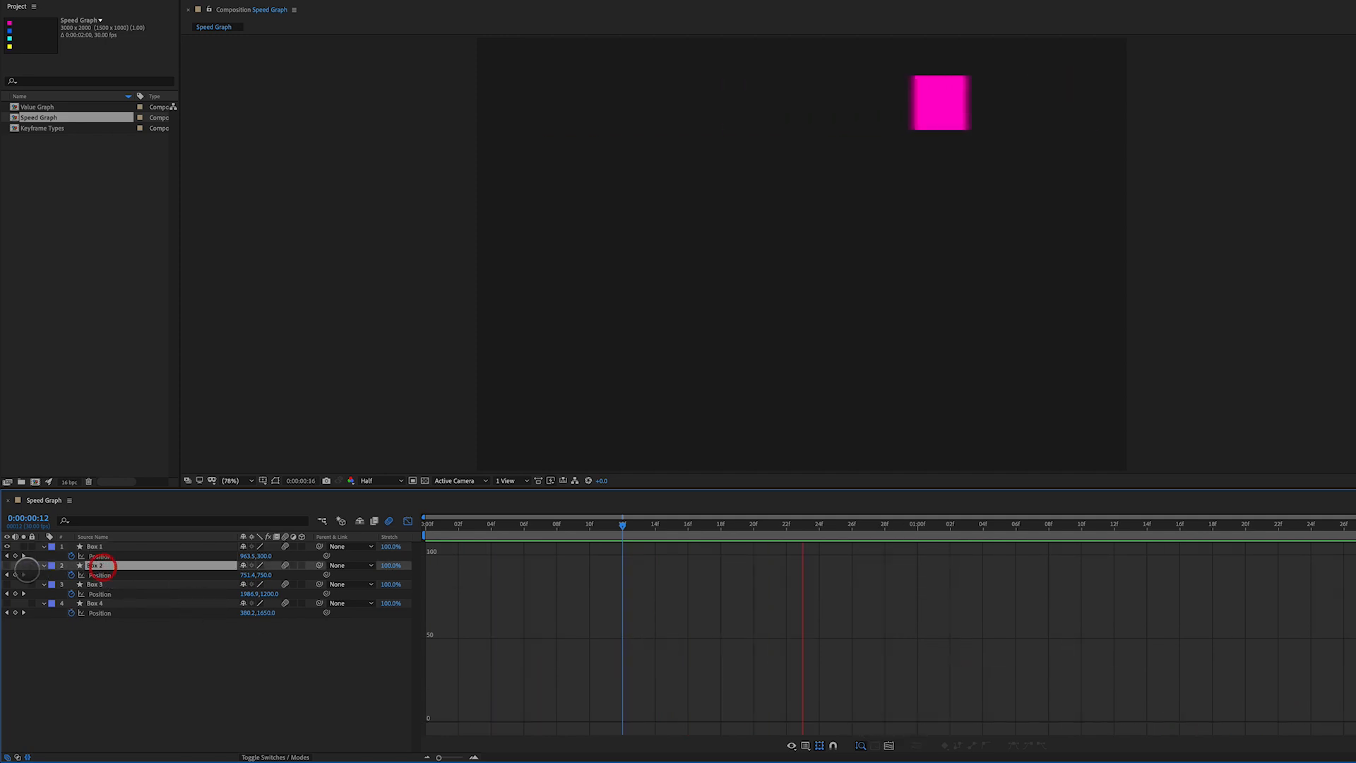
left_click(8, 565)
left_click(7, 547)
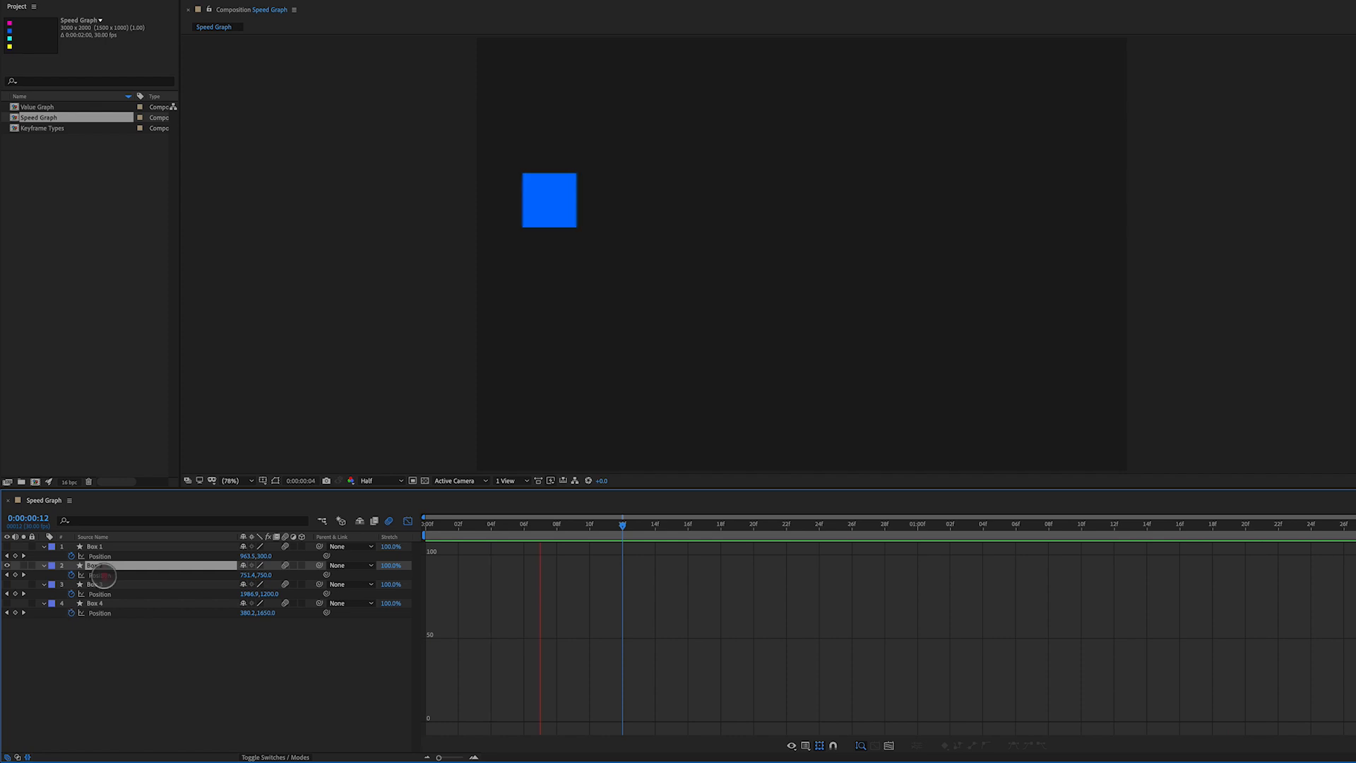
left_click(99, 575)
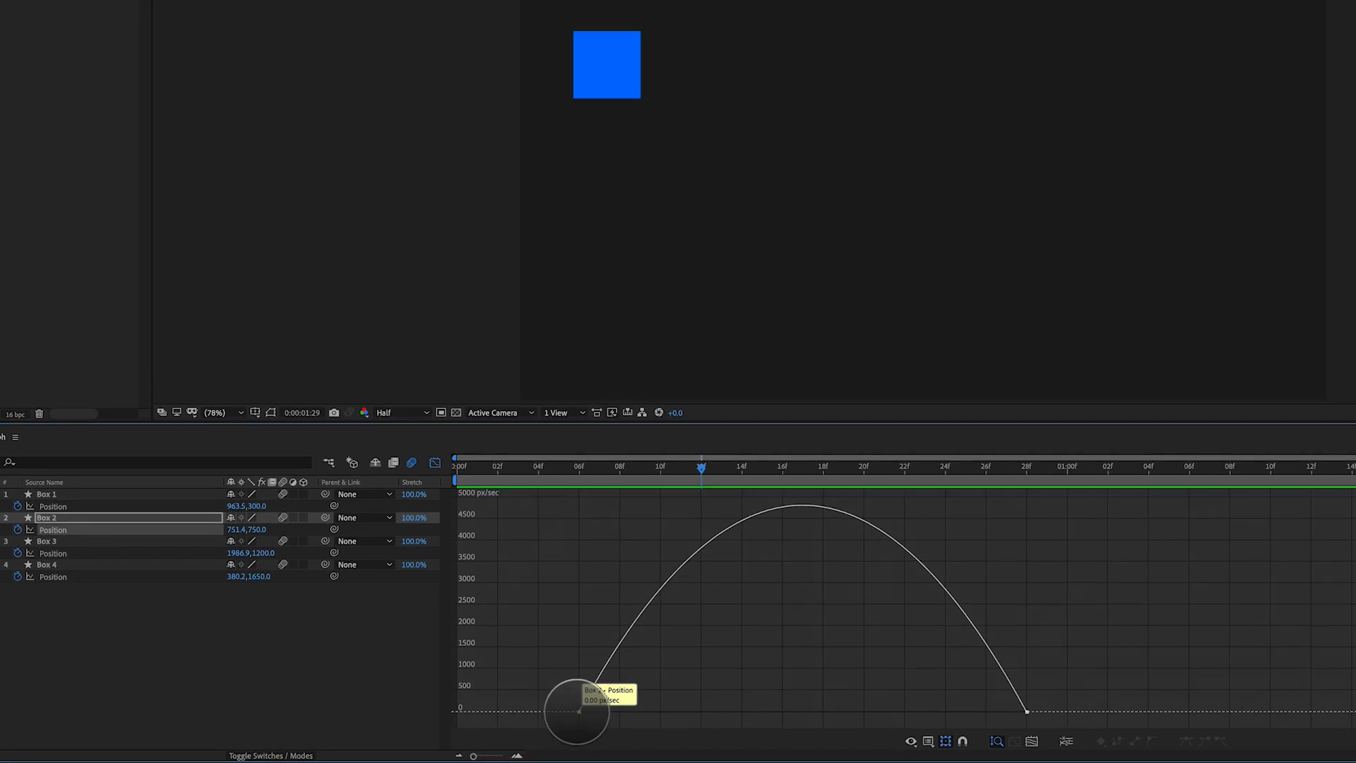
left_click(578, 711)
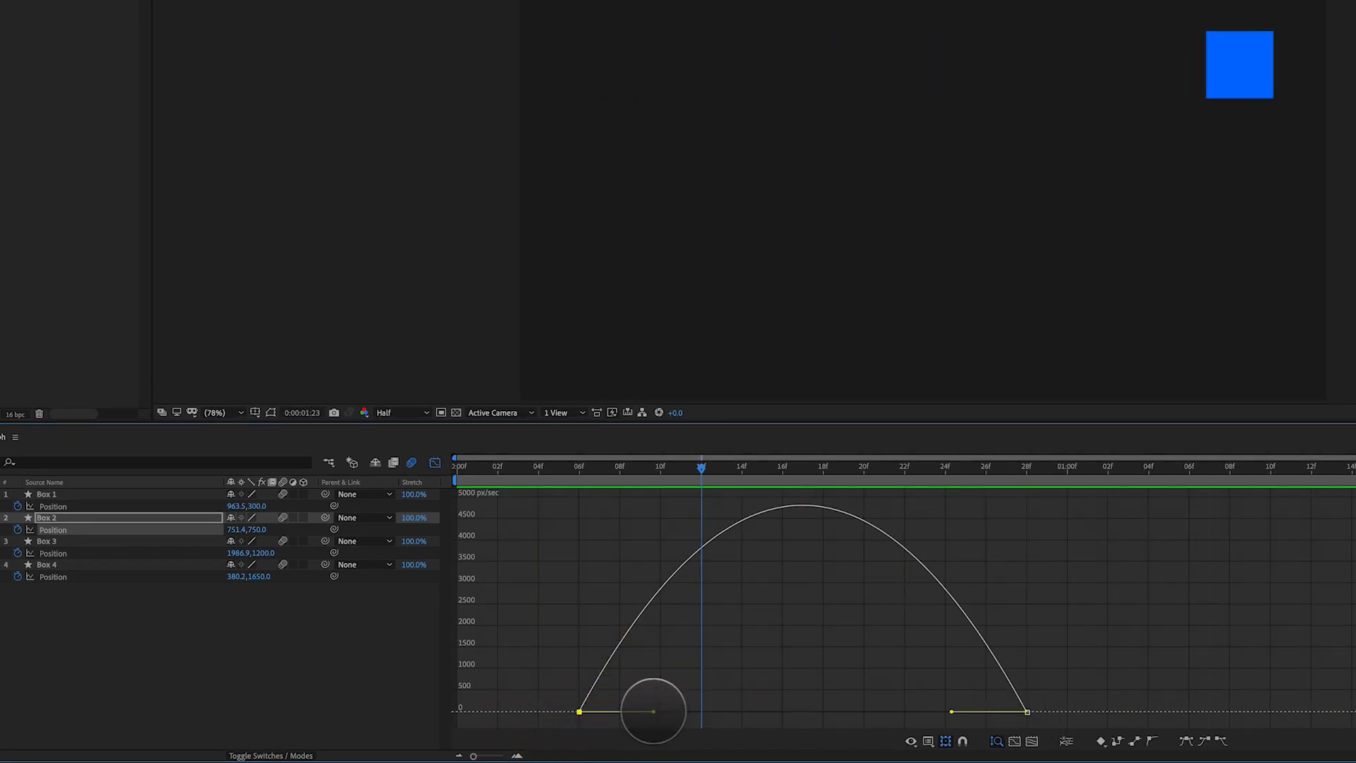
Lengthen the outgoing handle of Box 2's frame 6 Position keyframe and set its outgoing influence to 60%.
left_click_drag(653, 711, 712, 712)
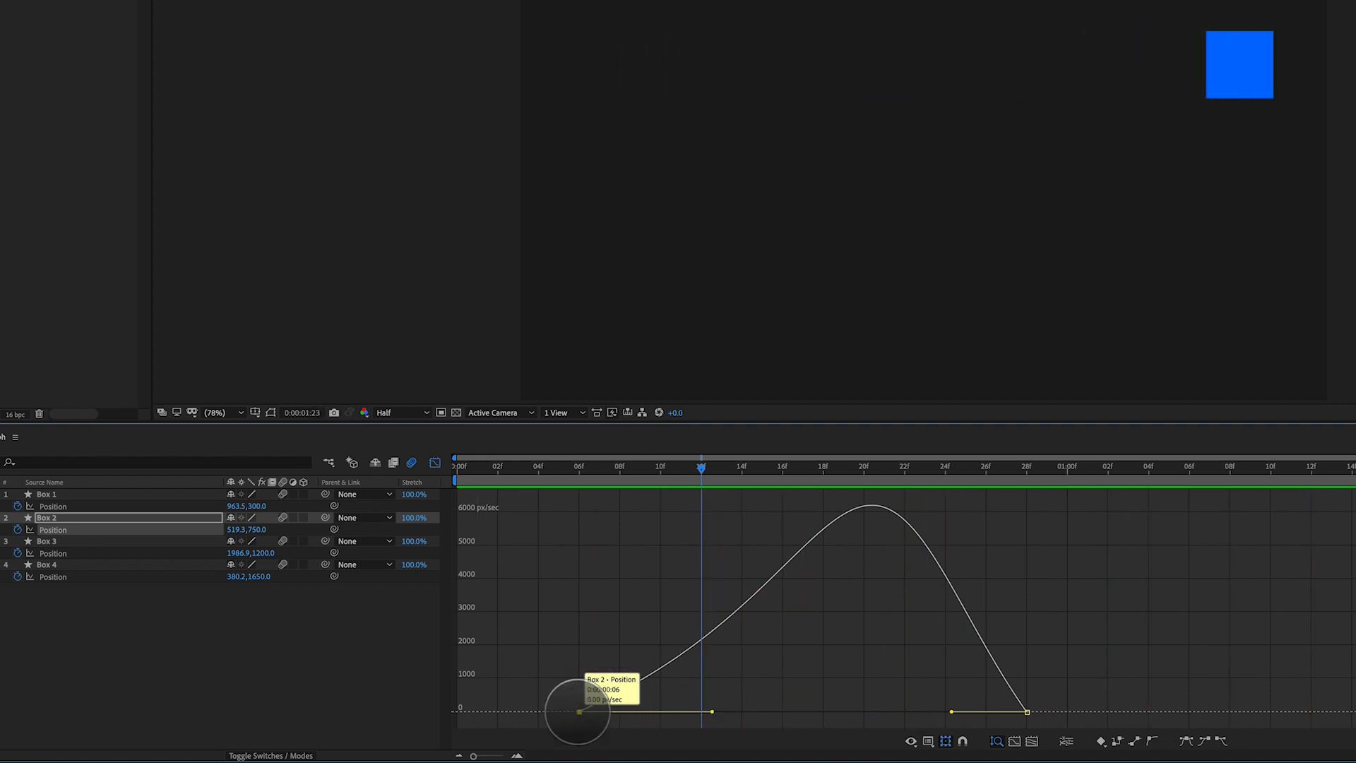
double_click(577, 711)
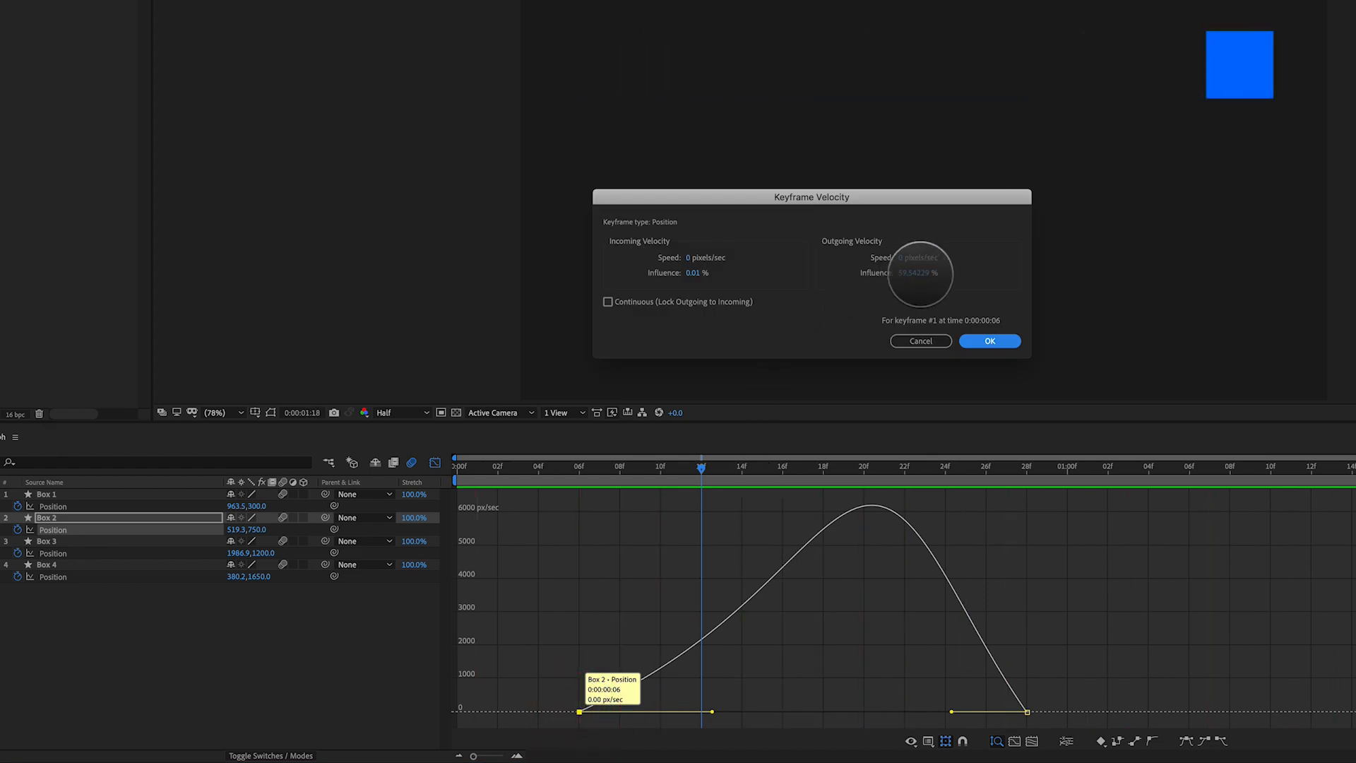
left_click(918, 273)
key("Return")
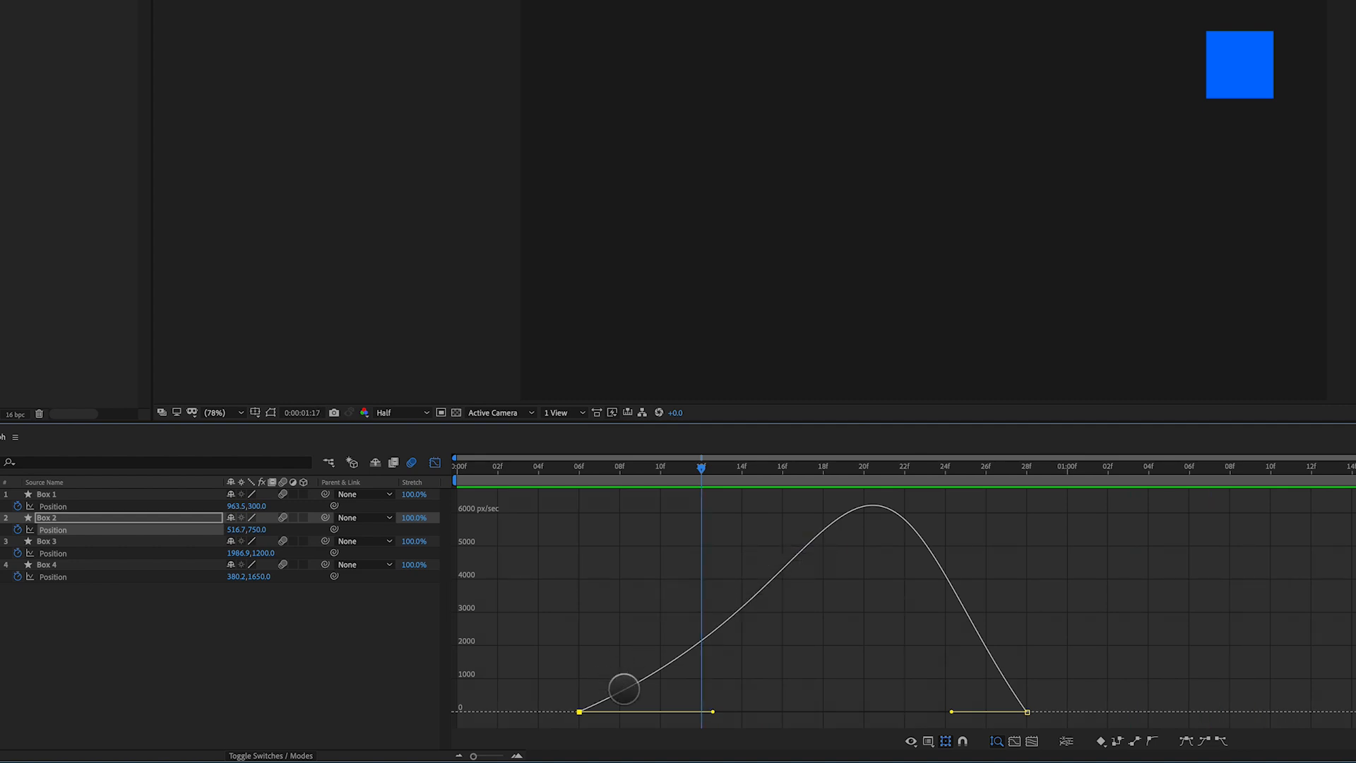
Set the outgoing influence of Box 2's frame 6 keyframe to 100% and extend the frame 28 keyframe's incoming handle to its maximum.
double_click(580, 711)
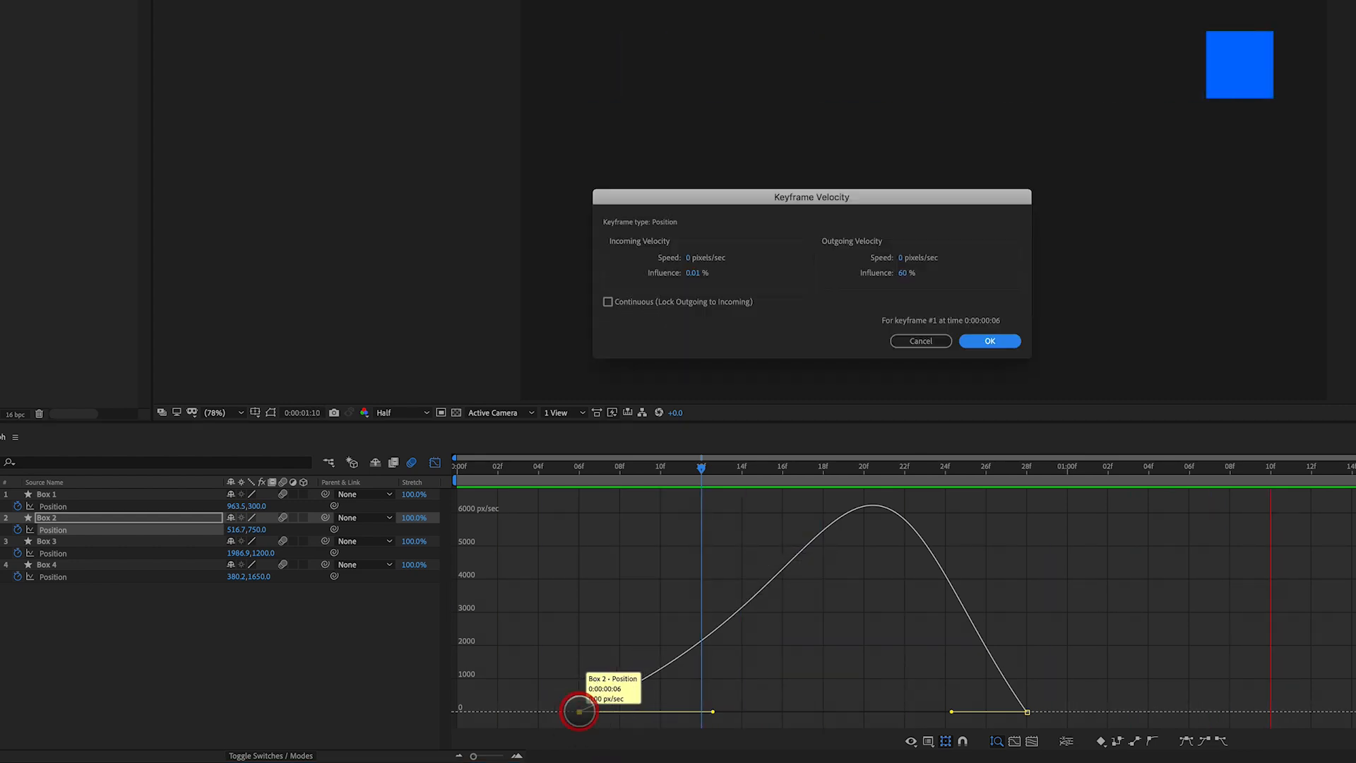
left_click(904, 273)
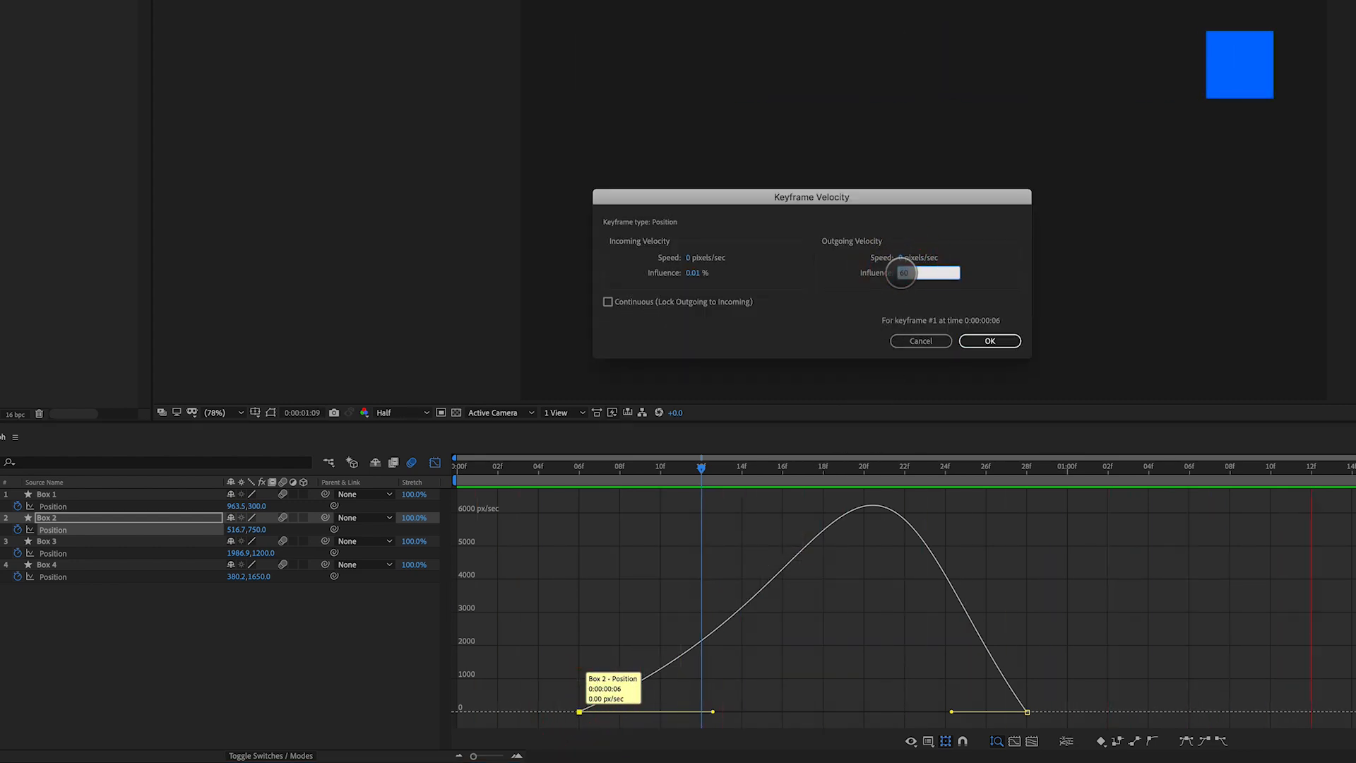
type("100")
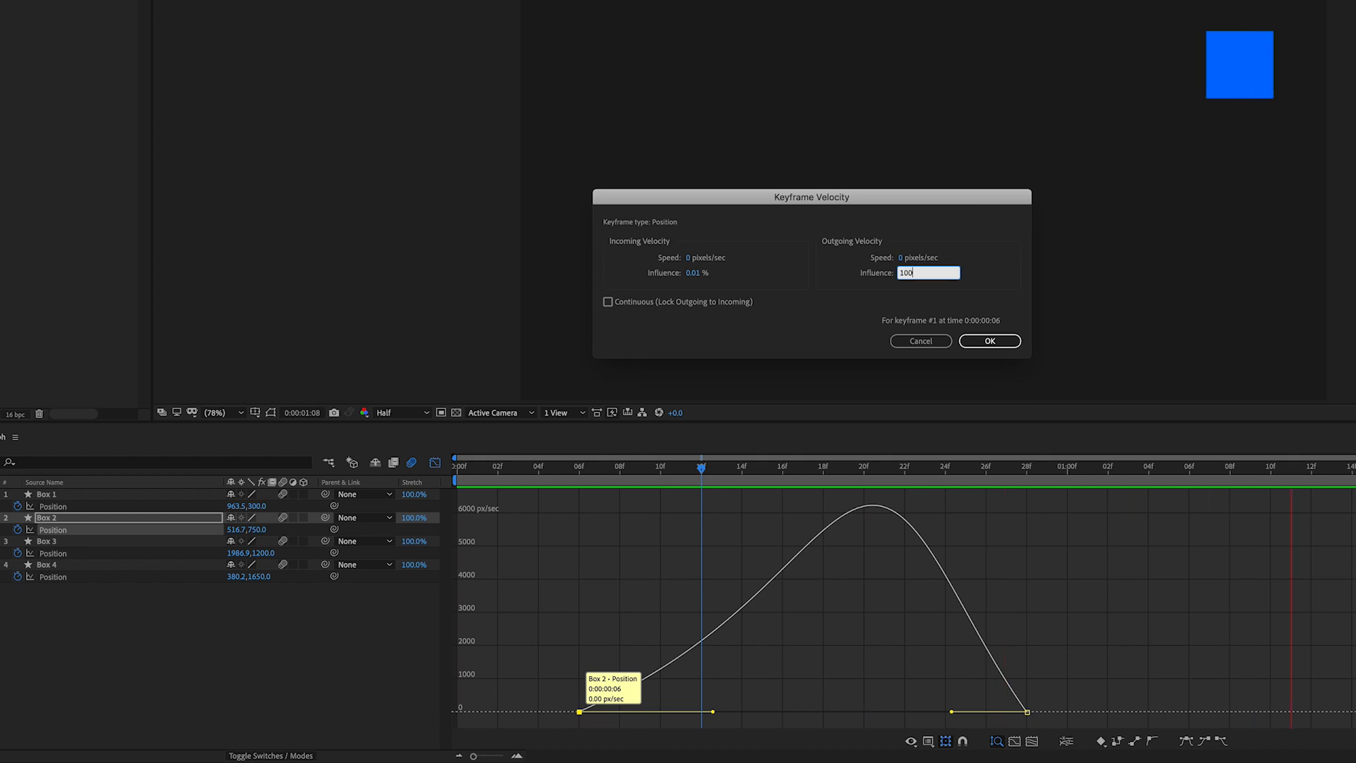
key("Return")
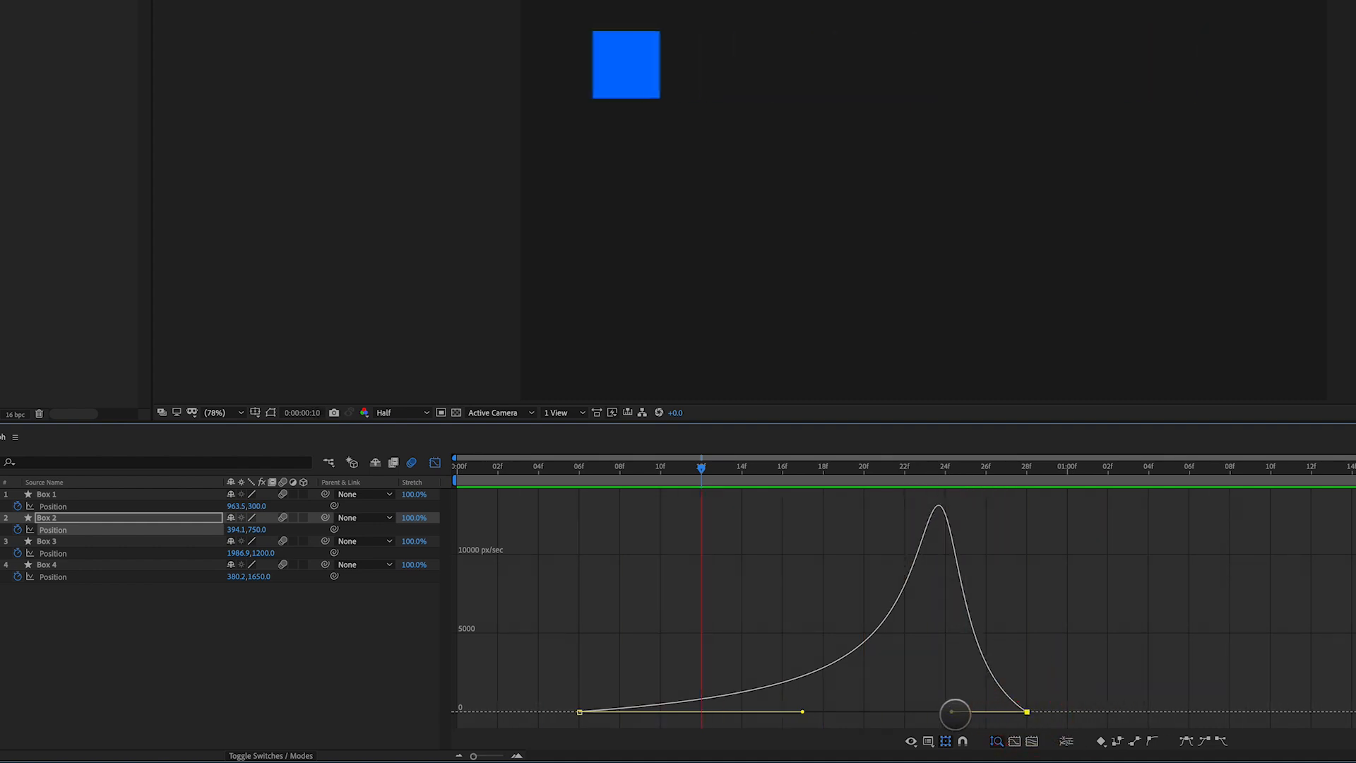
left_click_drag(950, 711, 786, 714)
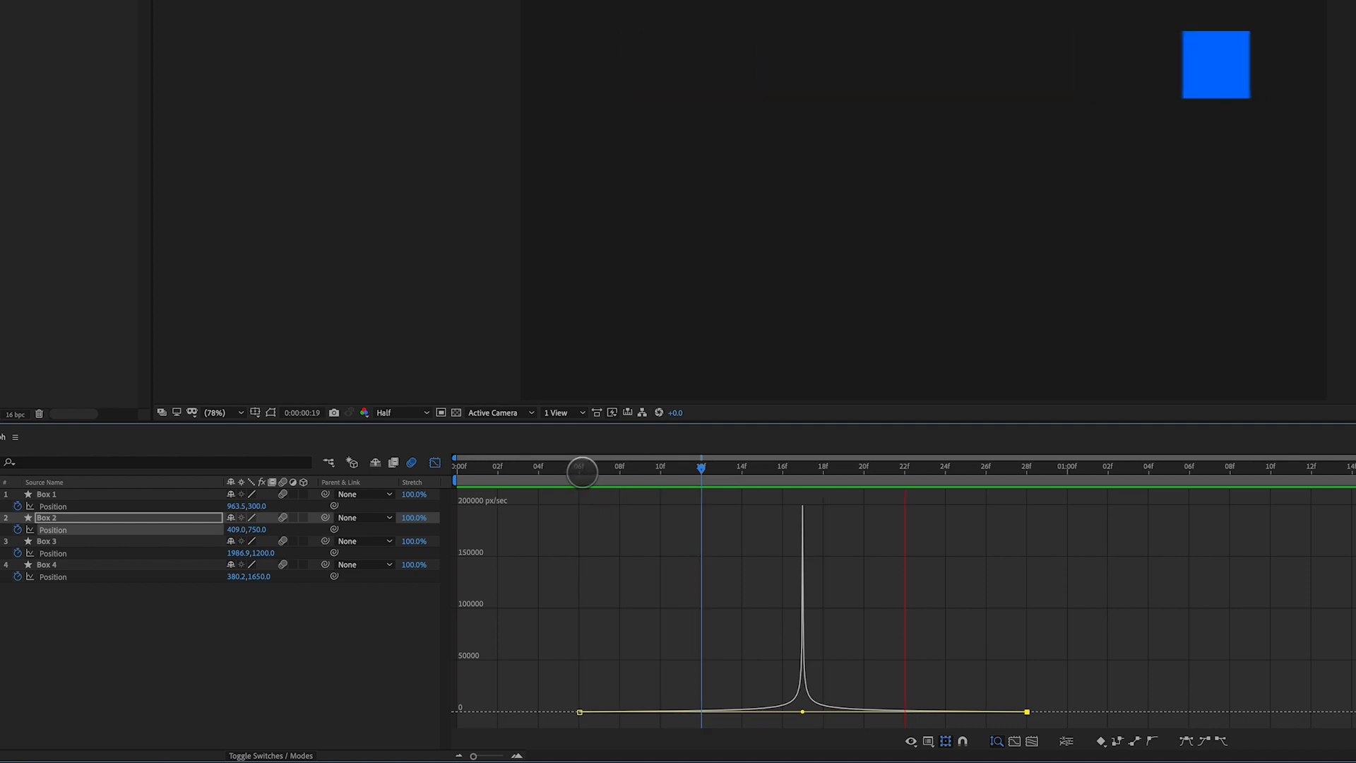
Scrub Box 2's motion through to frame 28, and step from frame 15 to 18 to examine the movement around the speed peak.
left_click_drag(582, 469, 795, 494)
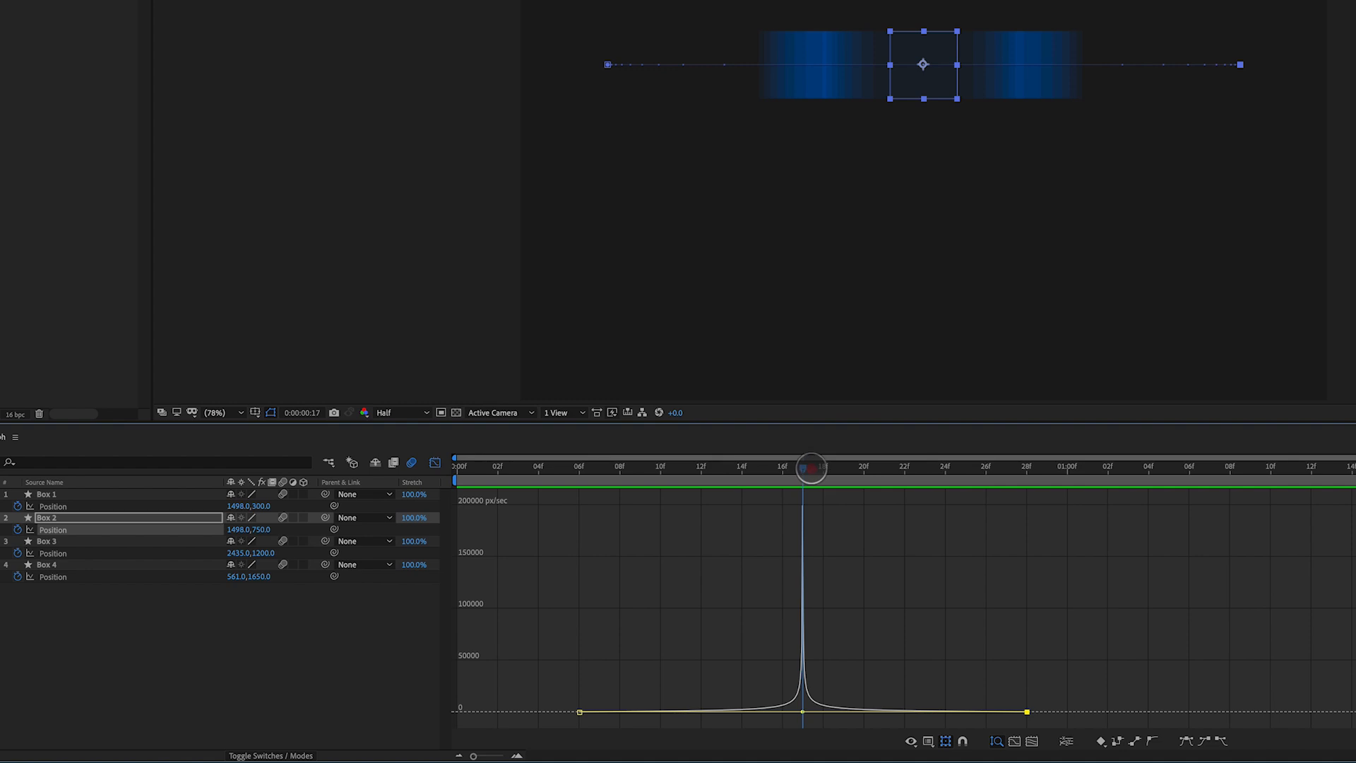
left_click_drag(810, 468, 1017, 503)
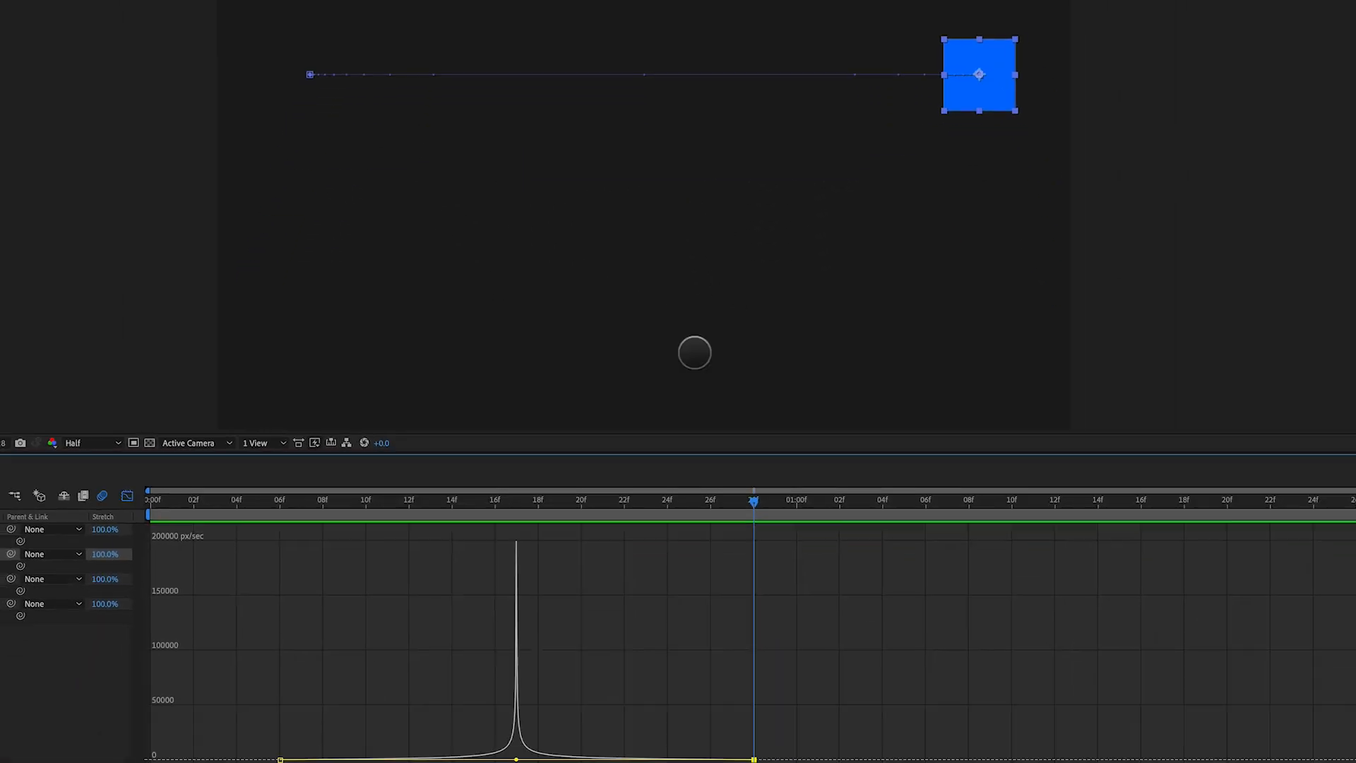
left_click(476, 503)
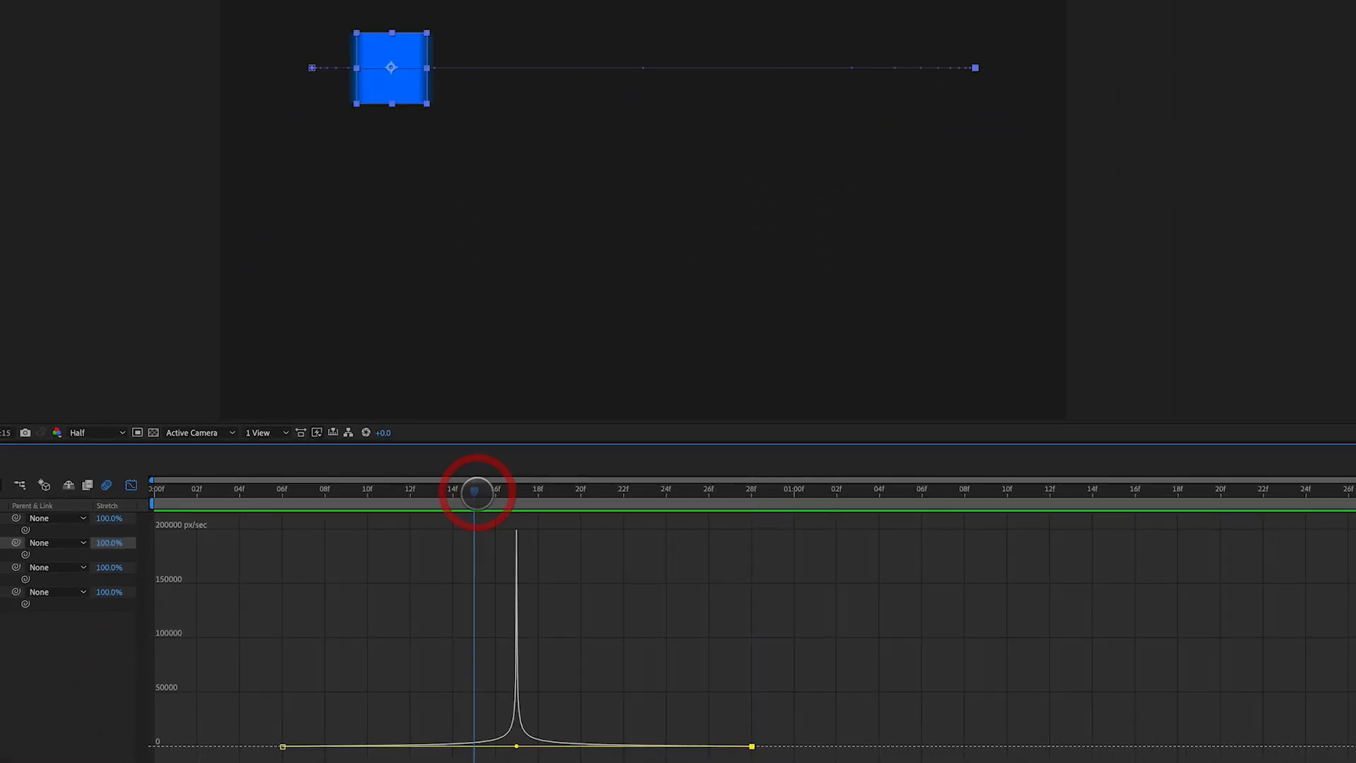
left_click_drag(476, 492, 496, 492)
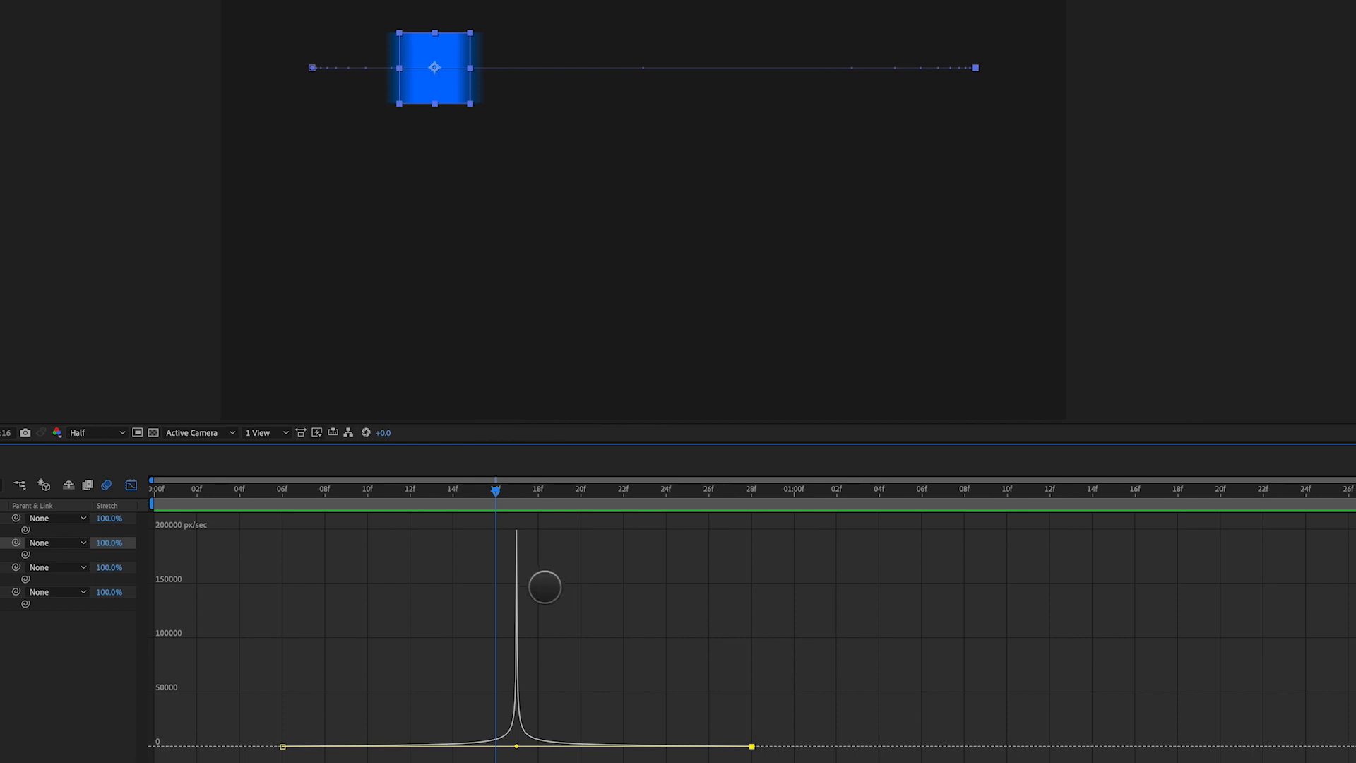
key("Page_Down")
key("Page_Down")
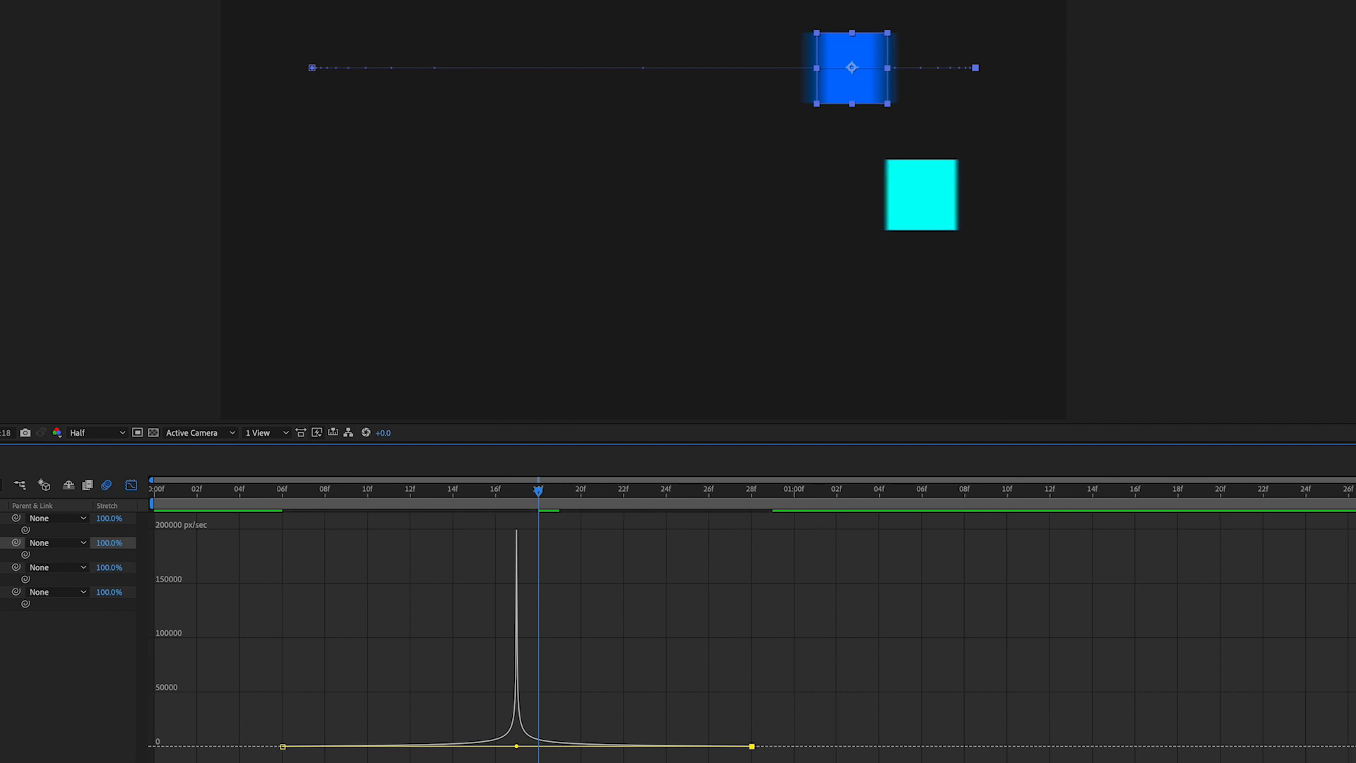
Show Box 3 instead of Box 2, display its Position speed graph and play the animation from frame 6.
left_click(4, 567)
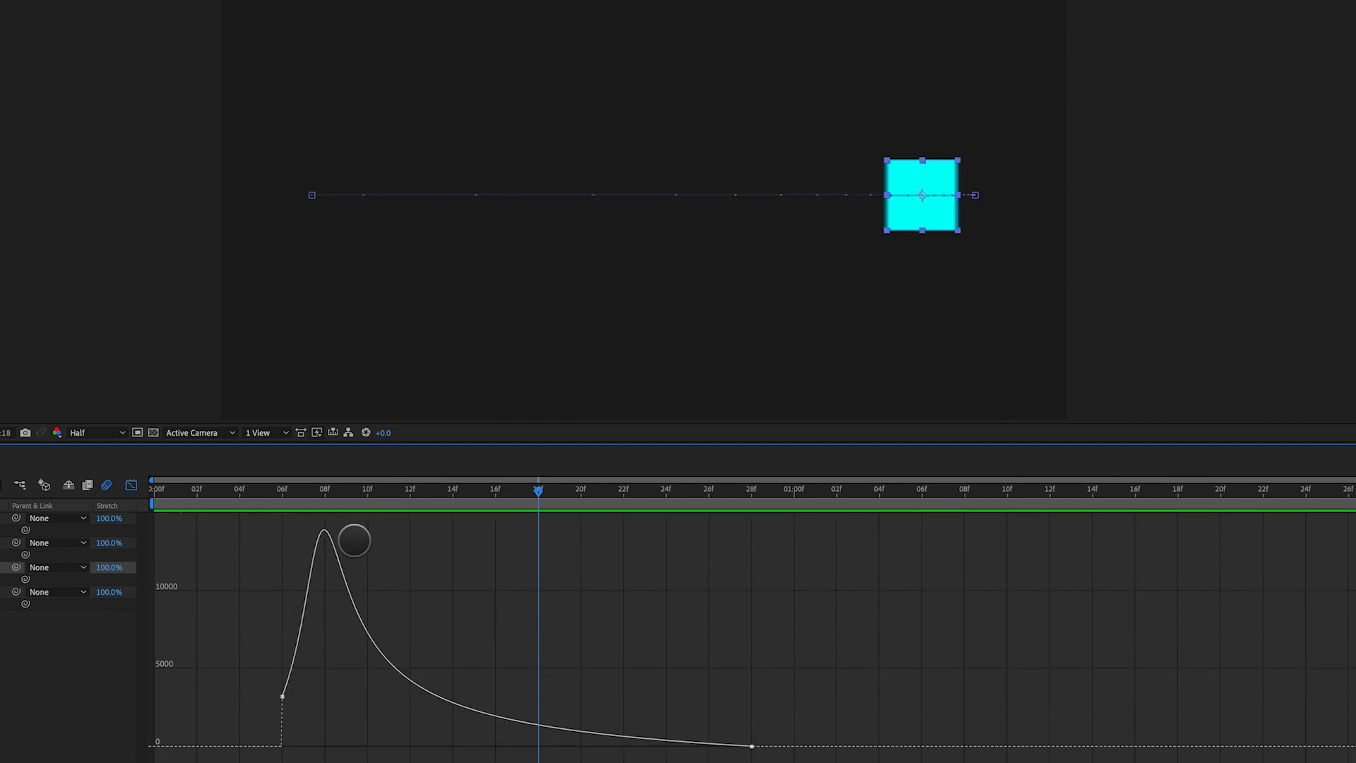
left_click(290, 489)
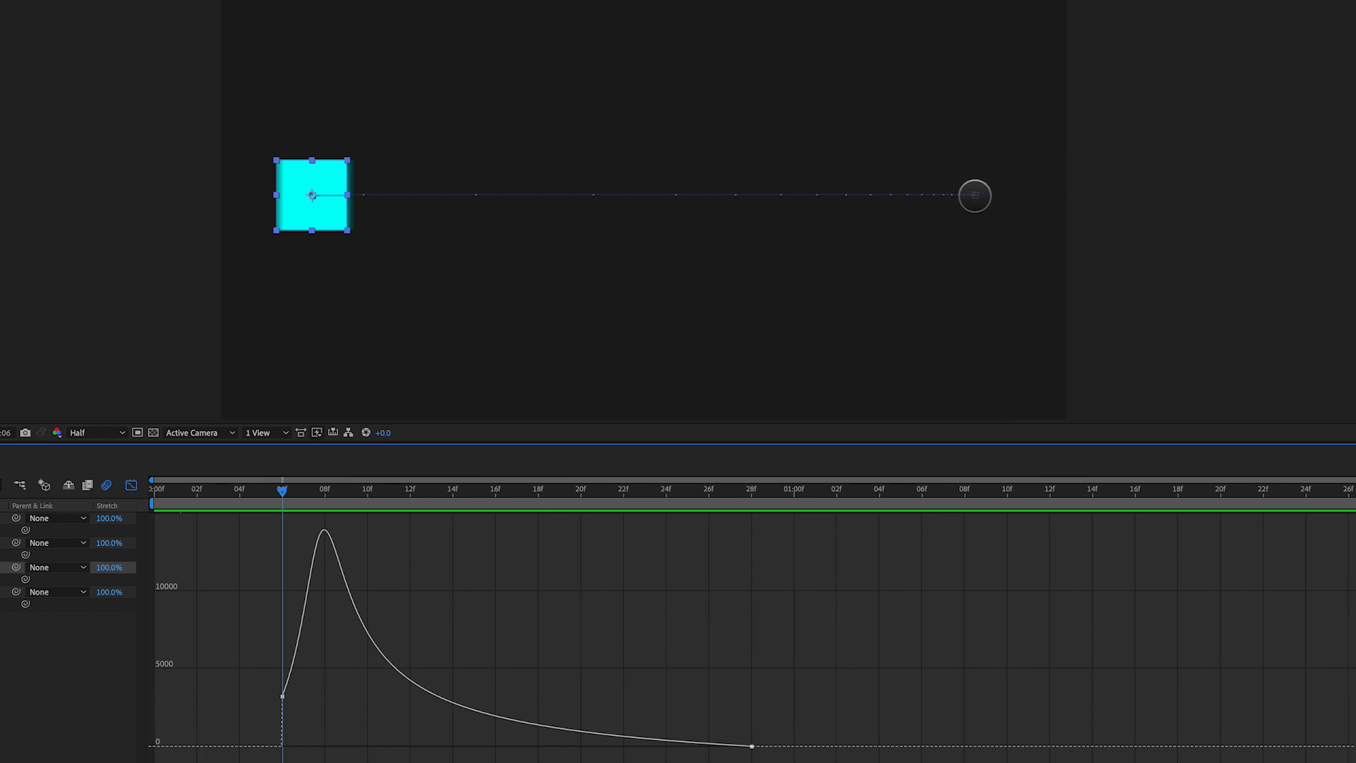
key("space")
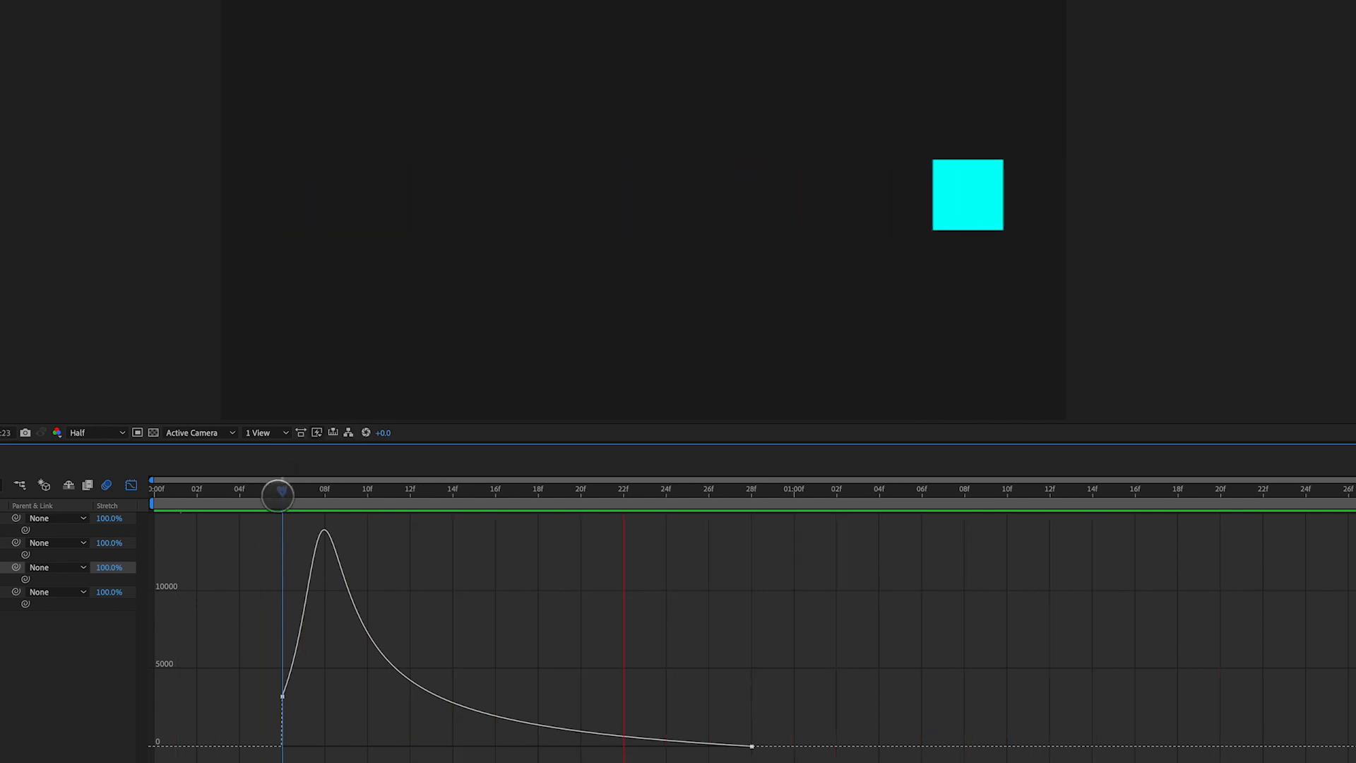
Advance Box 3 frame by frame from frame 6 to frame 28 to compare its spacing with the speed curve.
left_click(281, 490)
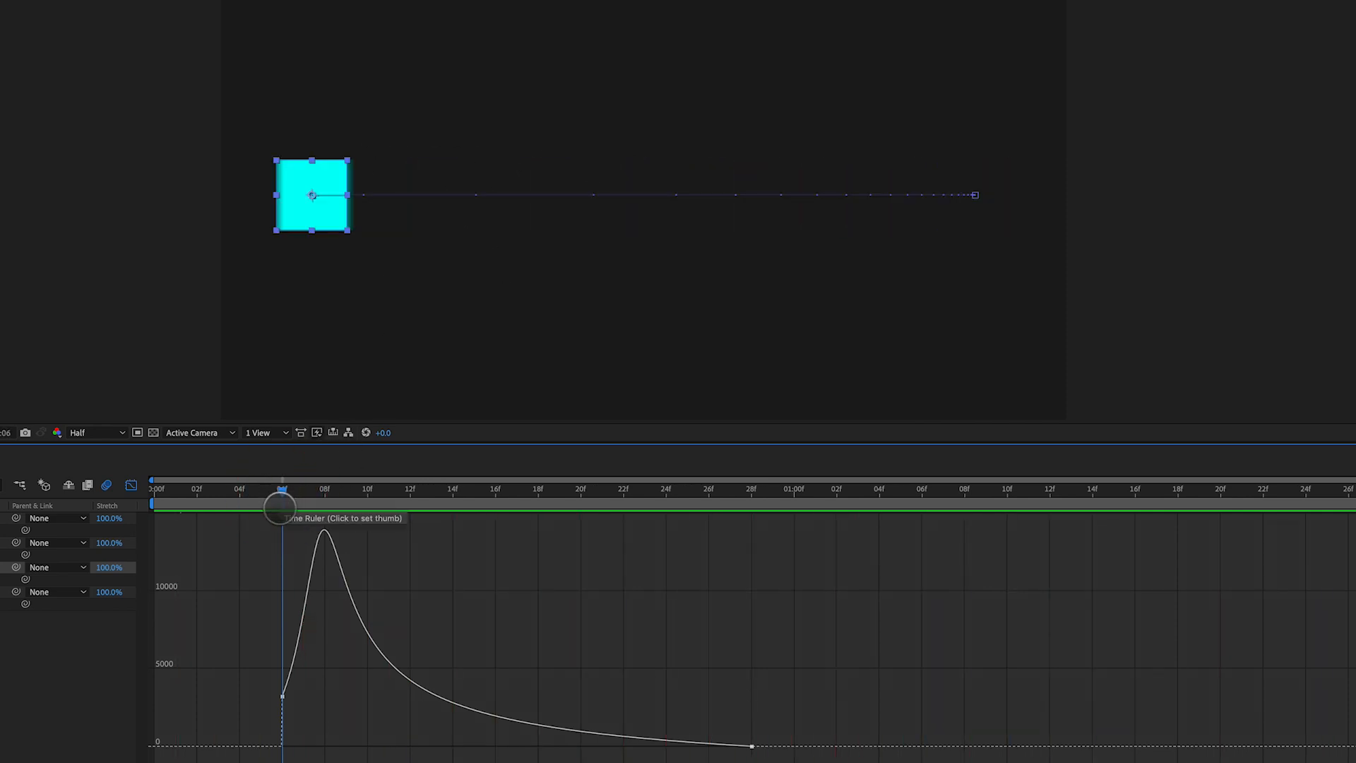
key("Page_Down")
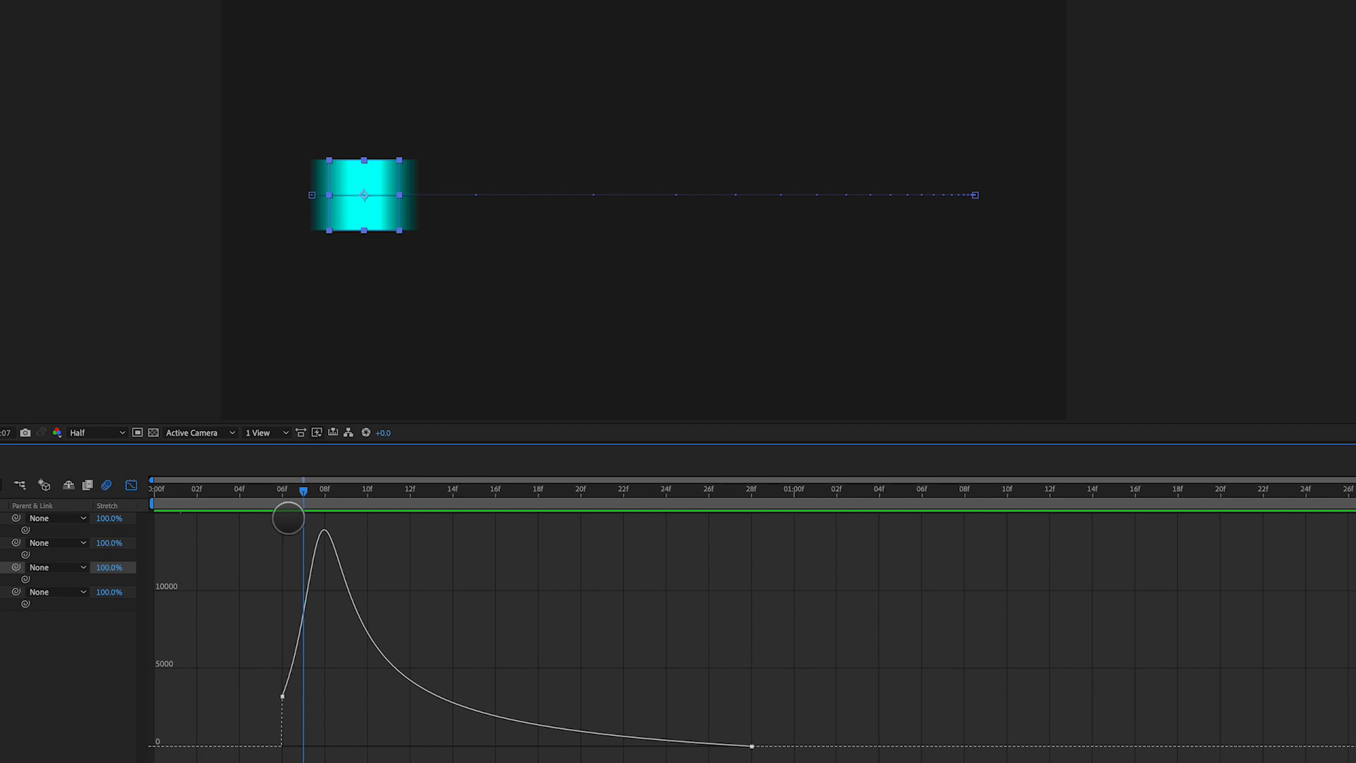
key("Page_Down")
key("Page_Down")
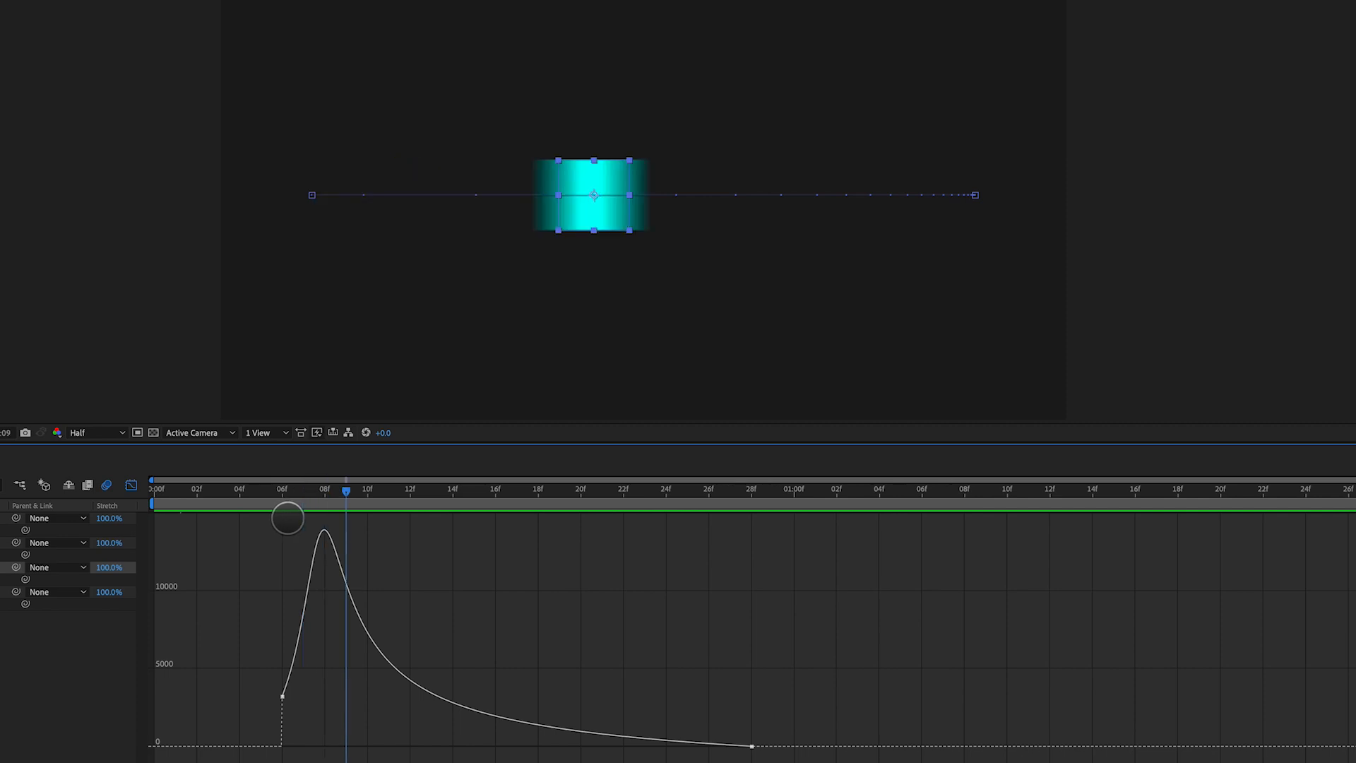
key("Page_Down")
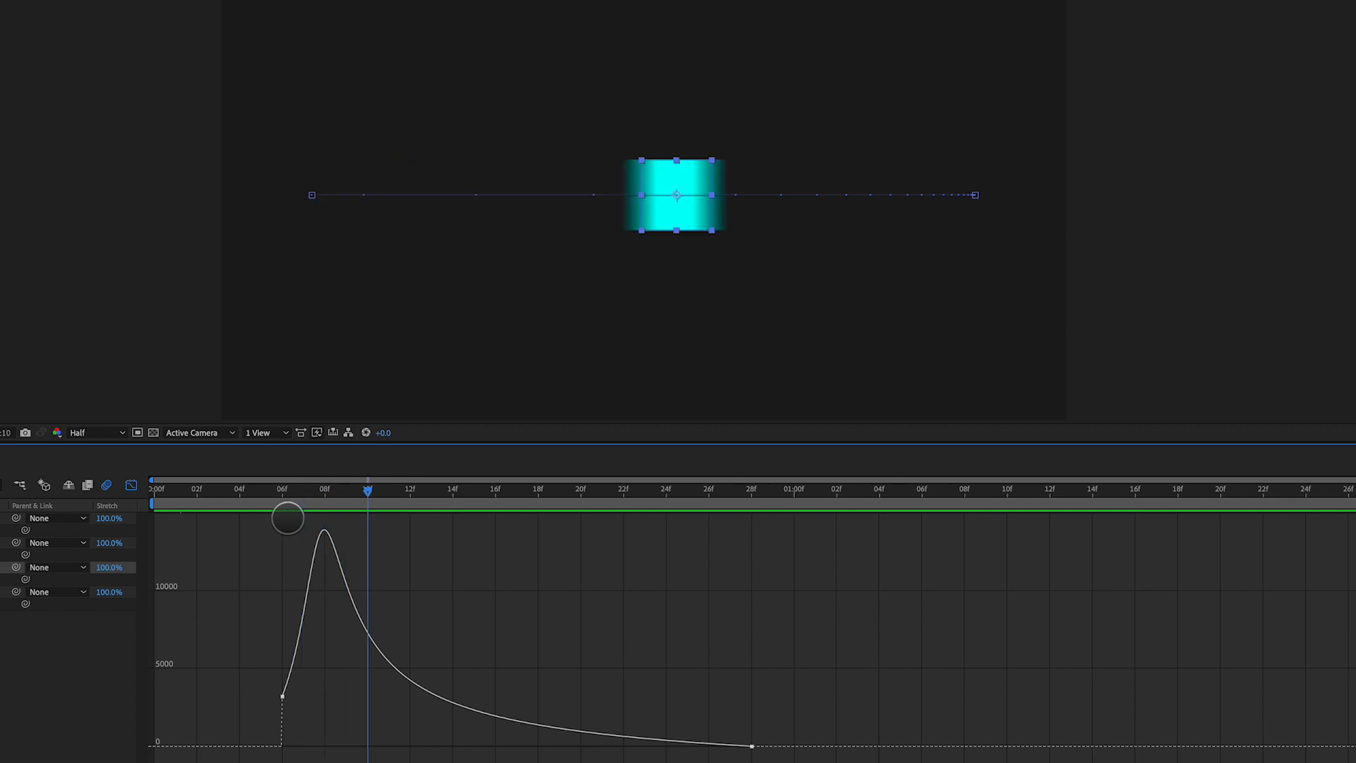
key("Page_Down")
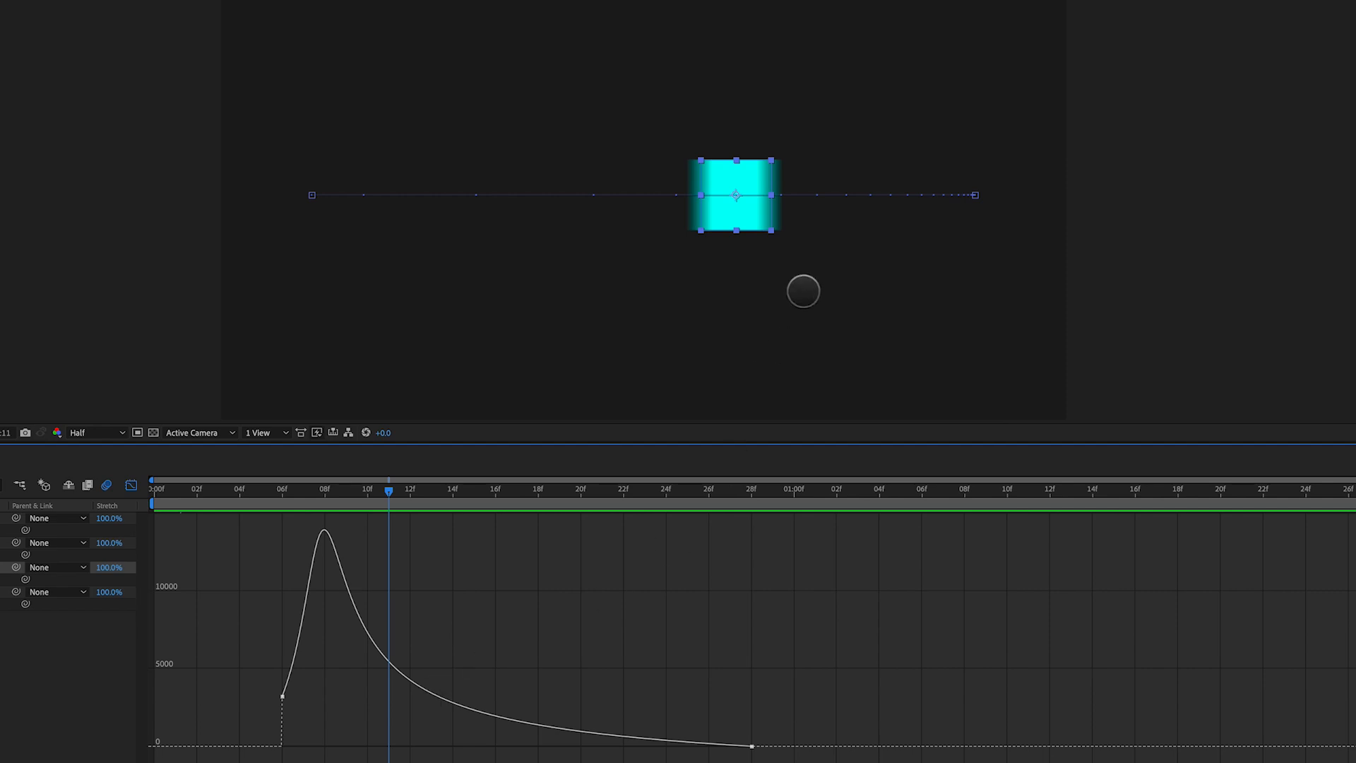
key("Page_Down")
key("Page_Down")
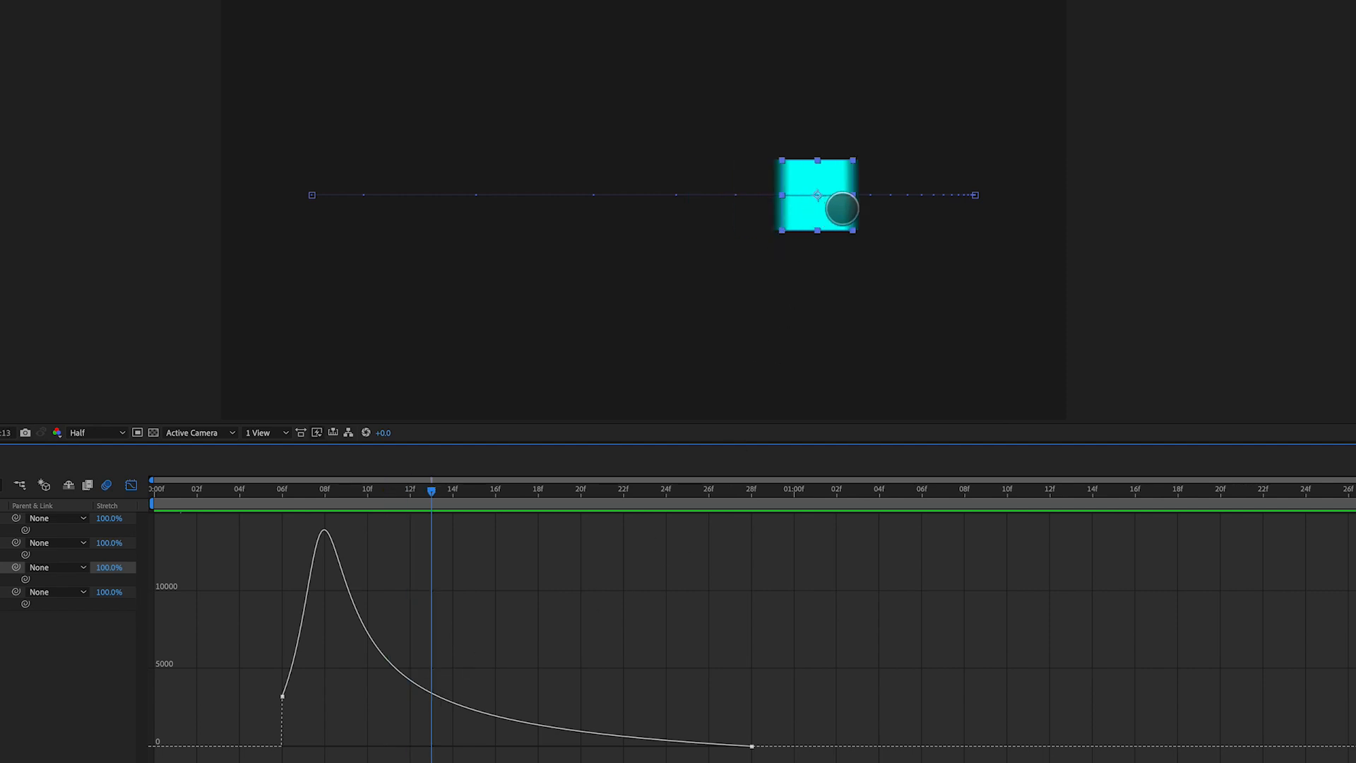
key("Page_Down")
key("Page_Down")
key("Page_Down")
key("Page_Down")
key("Page_Down")
key("Page_Down")
key("Page_Down")
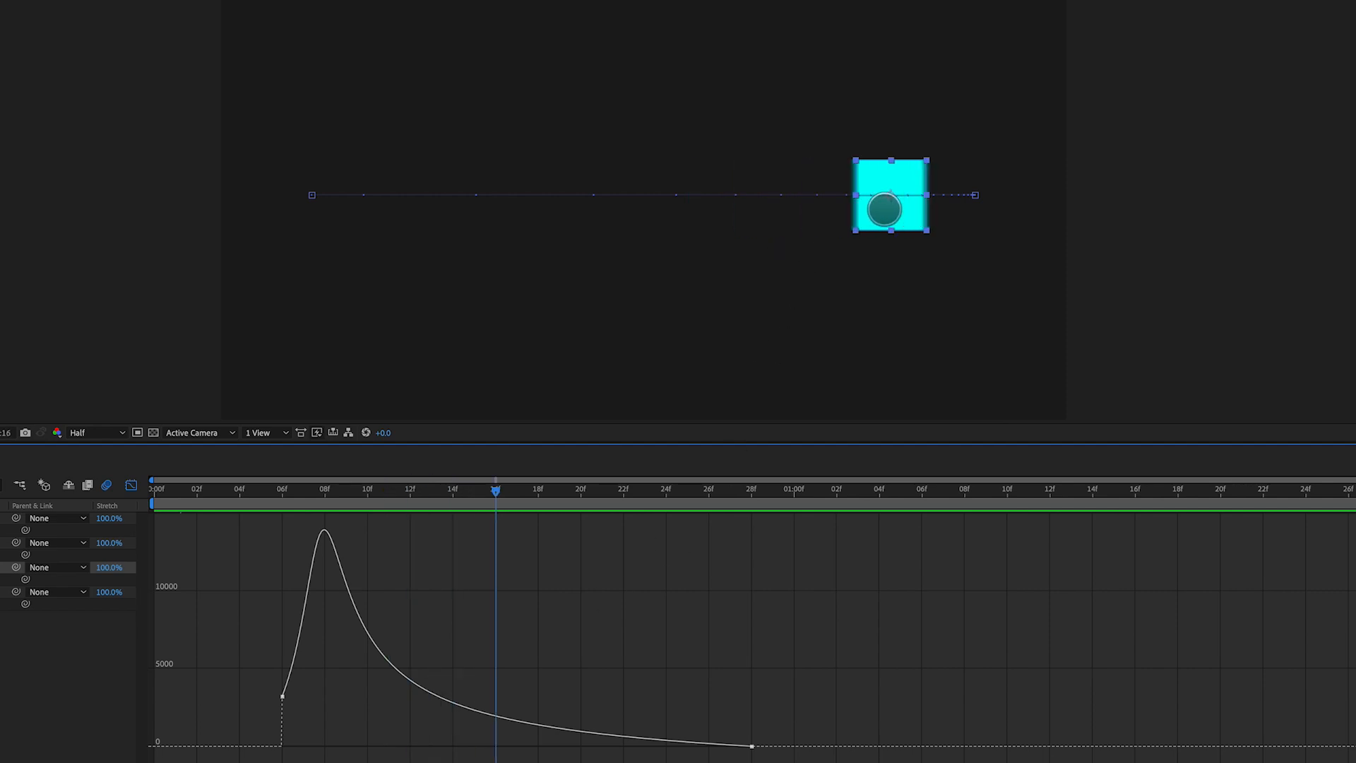
key("Page_Down")
key("Page_Down")
key("Page_Down")
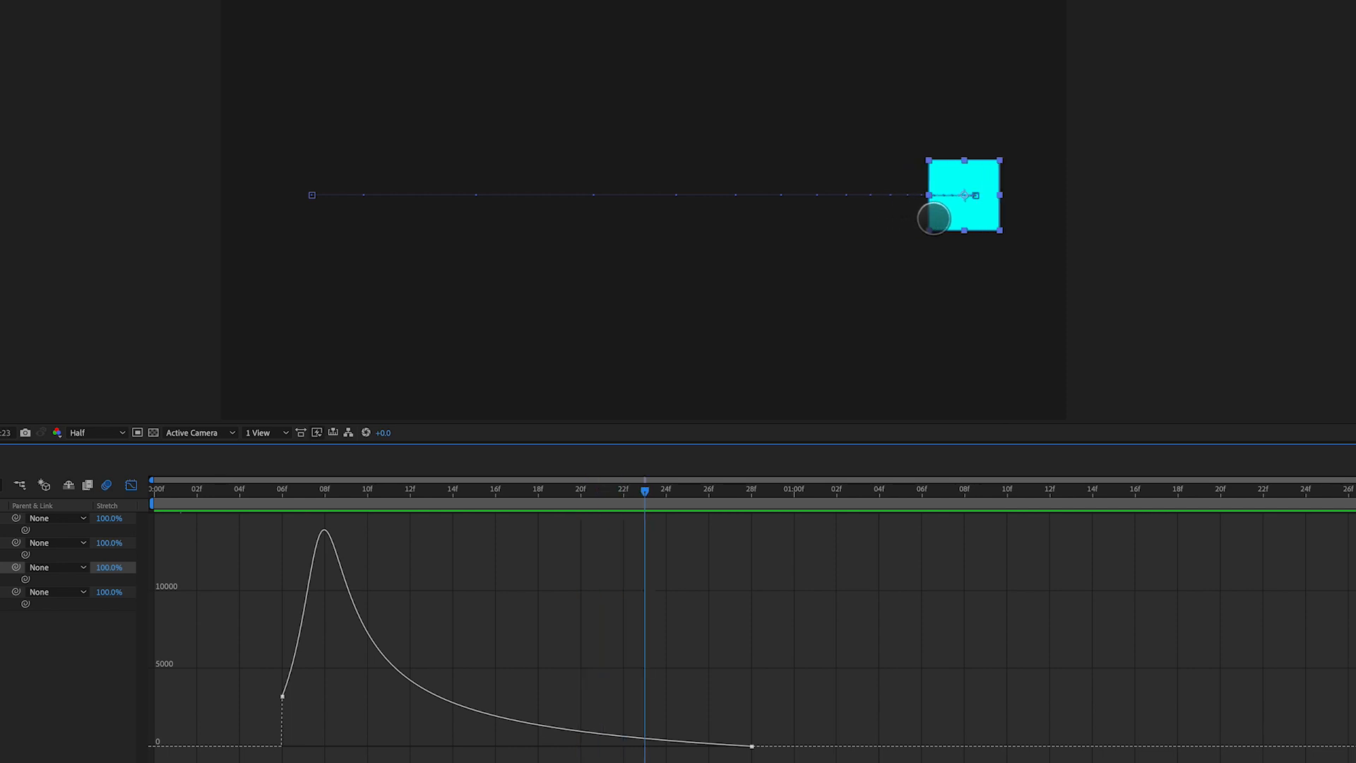
key("Page_Down")
key("Page_Down")
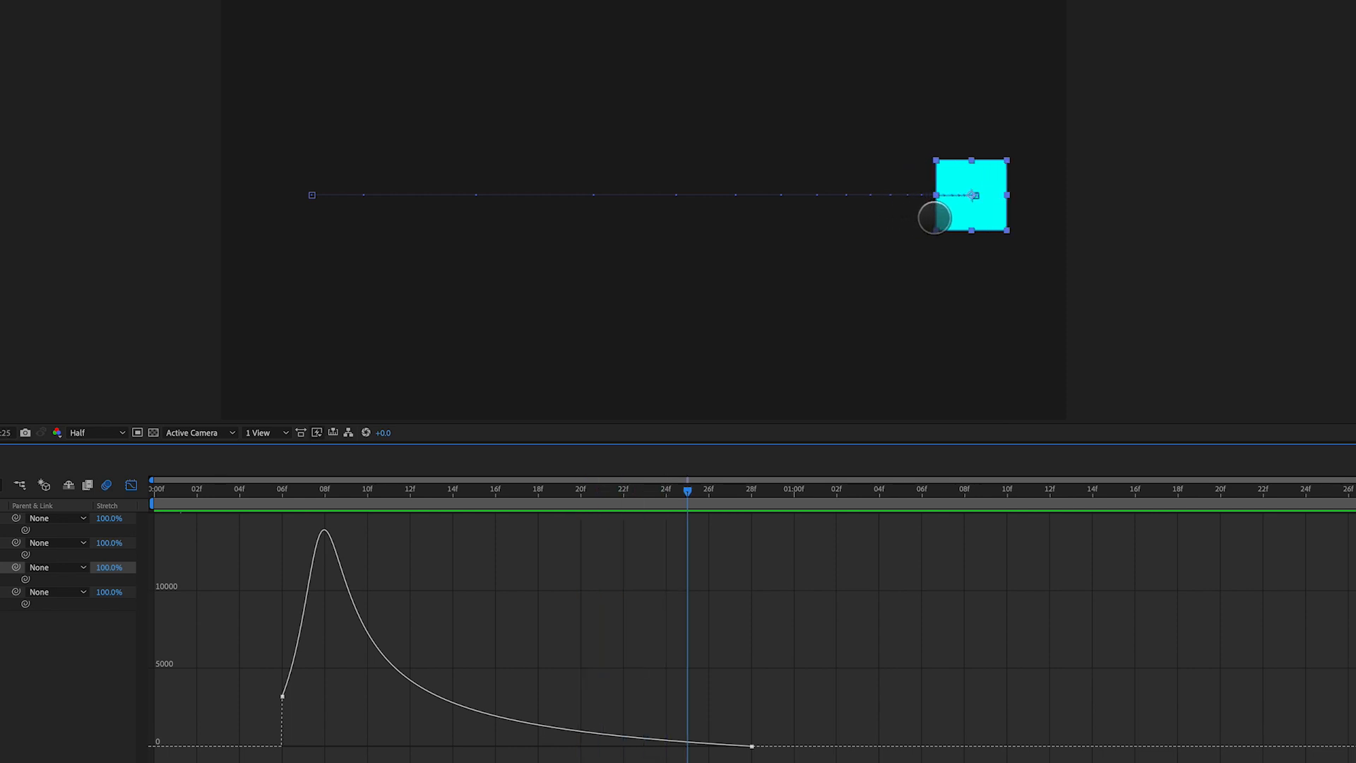
key("Page_Down")
key("Page_Down")
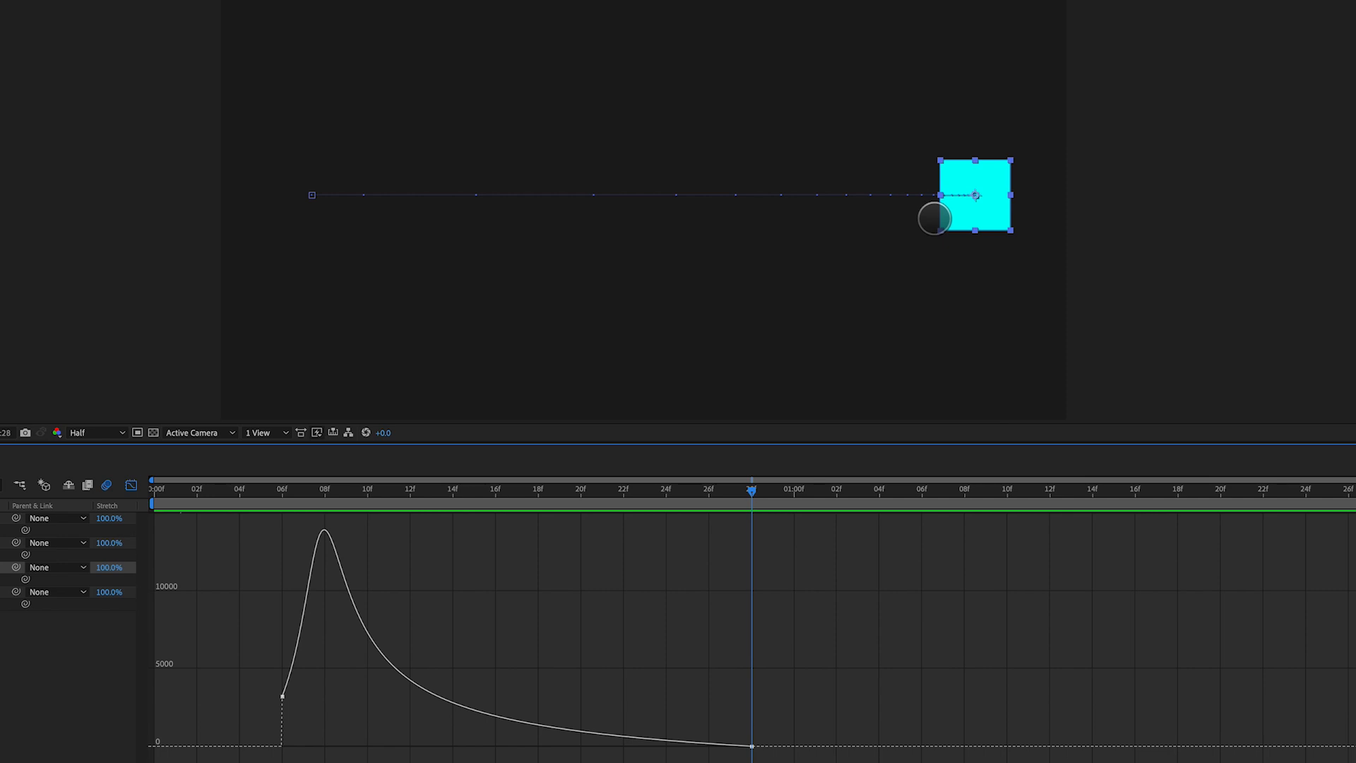
Show Box 4 instead of Box 3, play its animation with its Position speed graph displayed, and return to frame 6.
key("space")
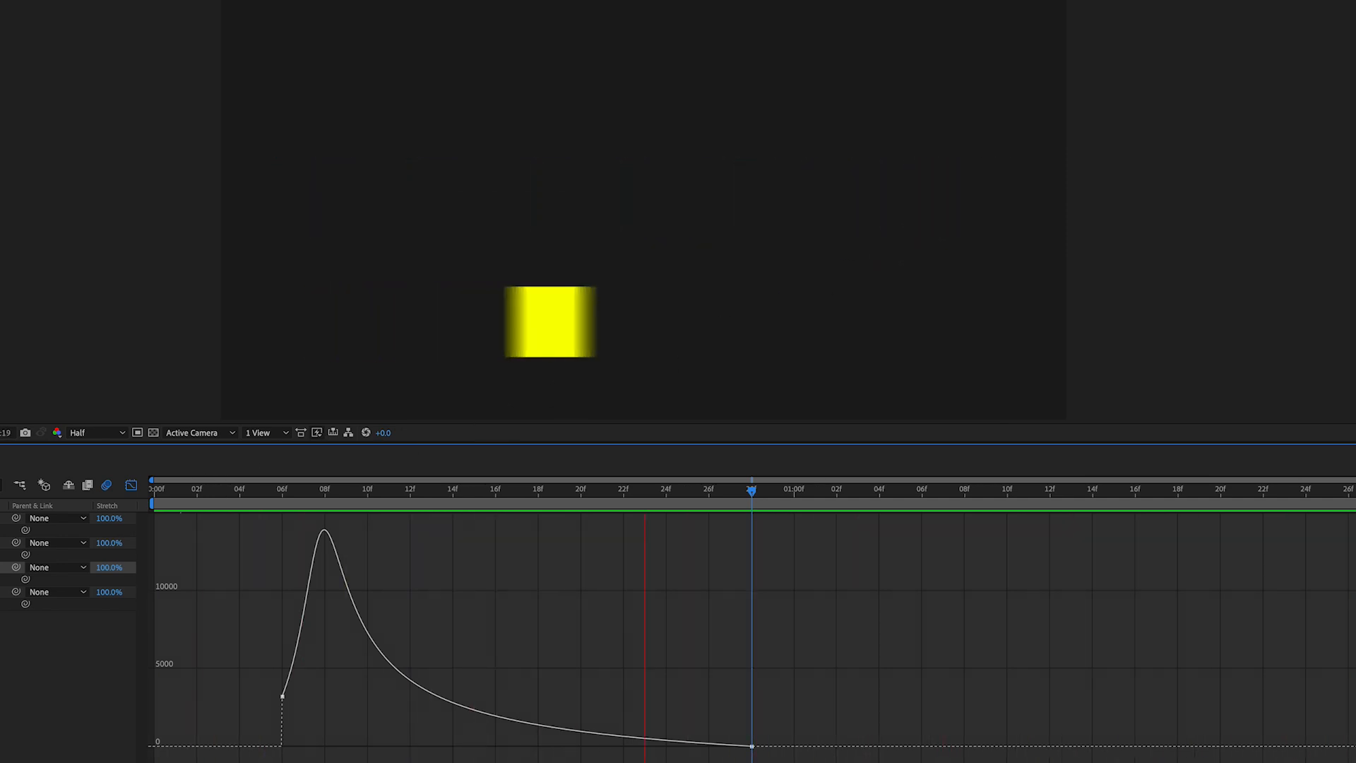
left_click(3, 603)
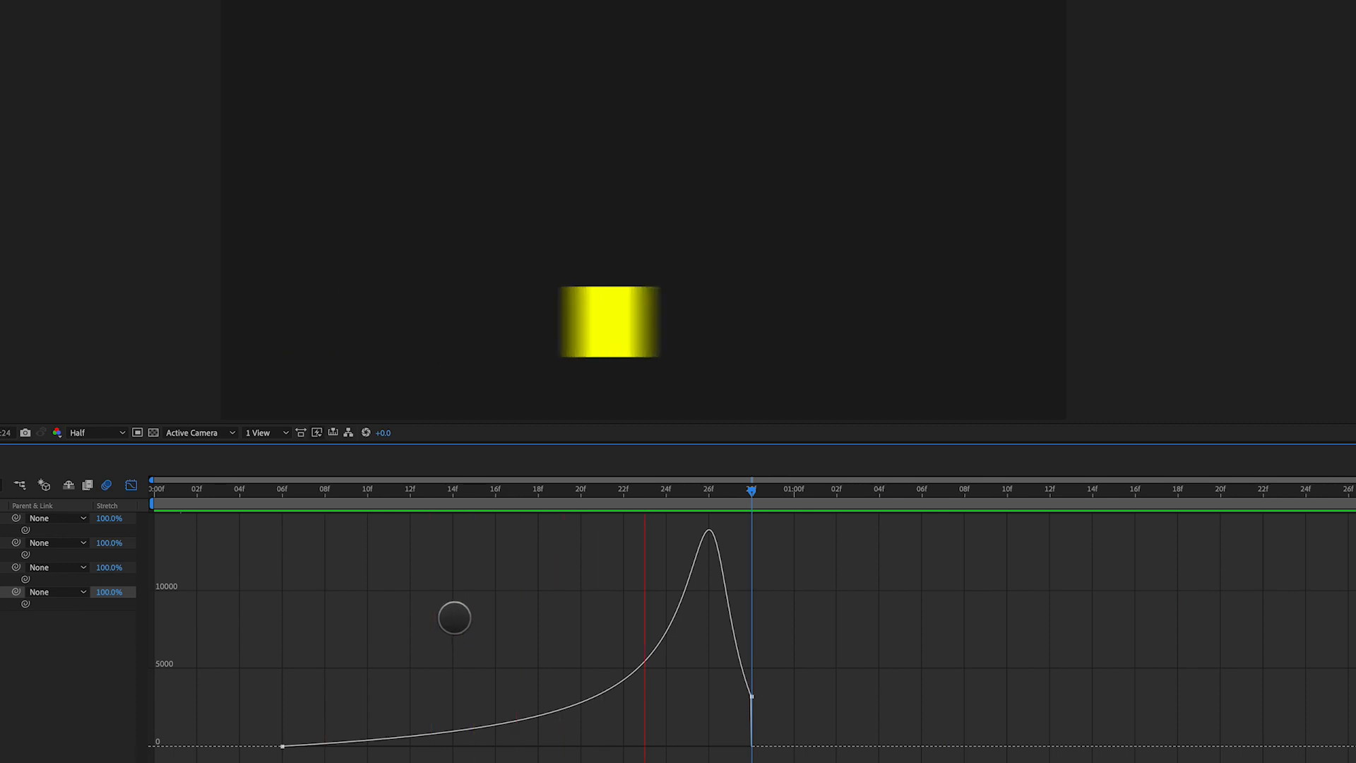
left_click(281, 493)
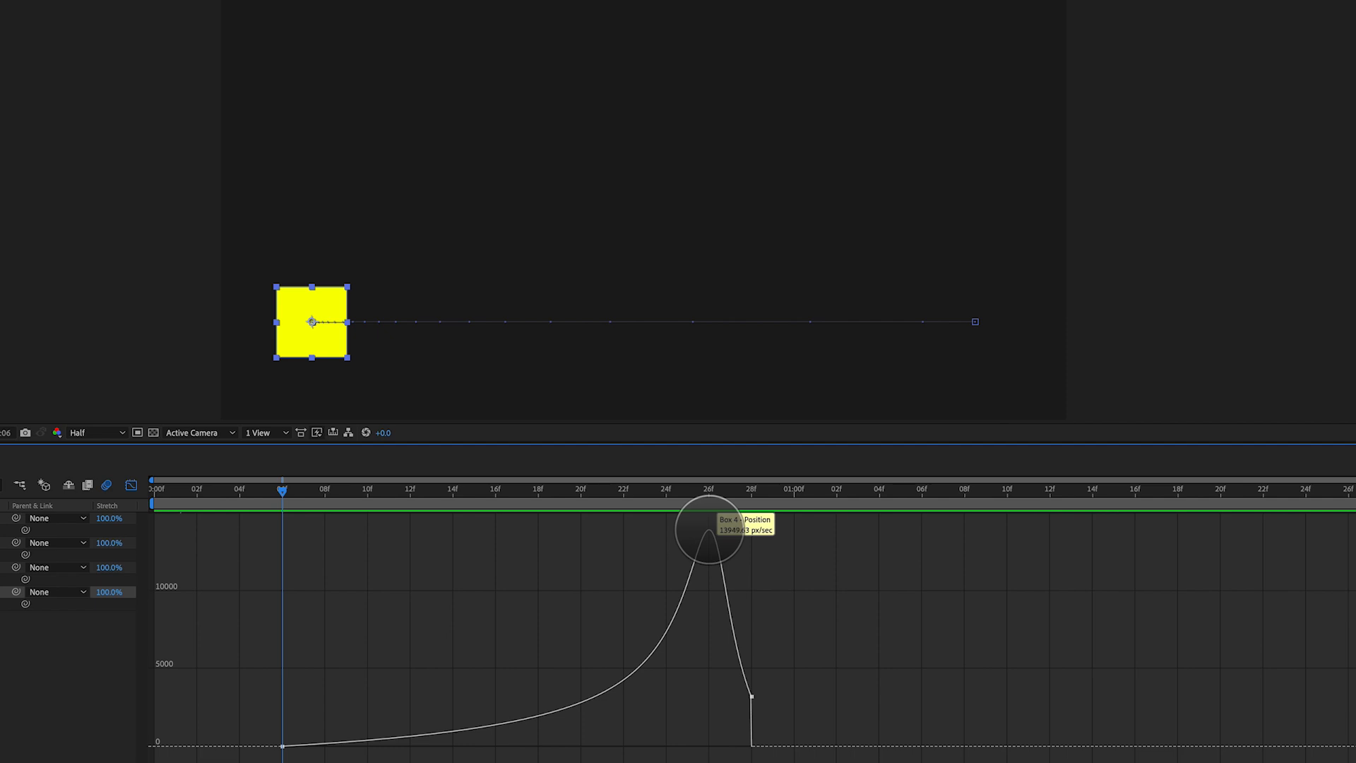
Examine Box 4's speed peak at frame 26, scrub to frame 28, play the animation and return to frame 6.
left_click(708, 528)
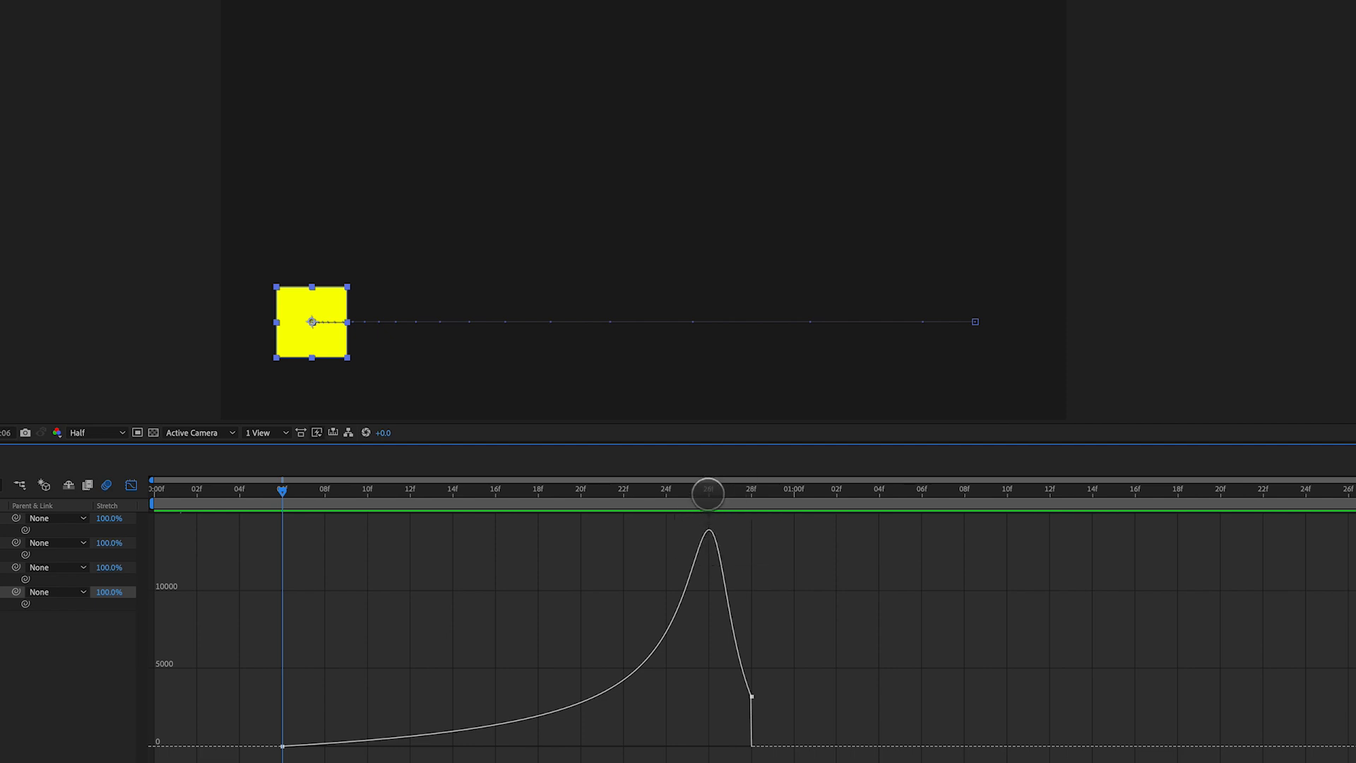
left_click(707, 488)
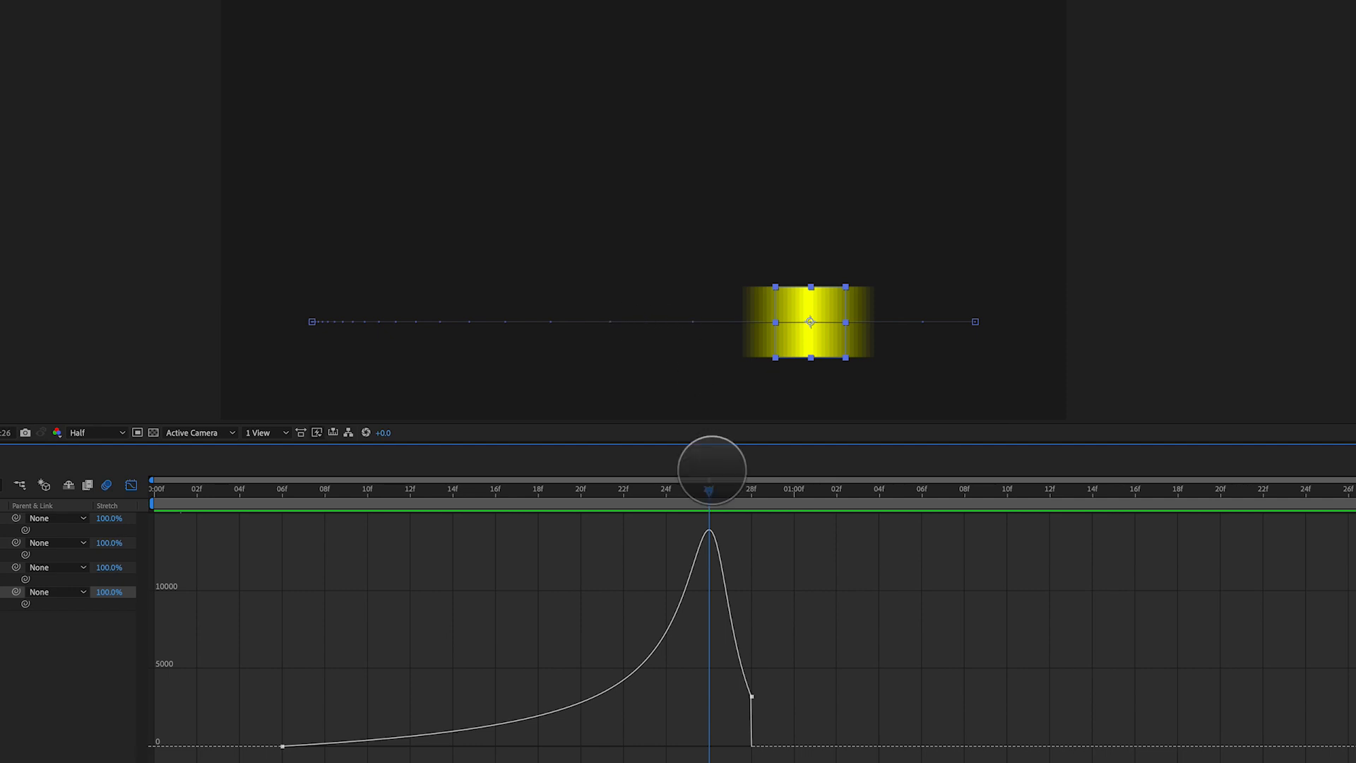
left_click_drag(709, 489, 745, 493)
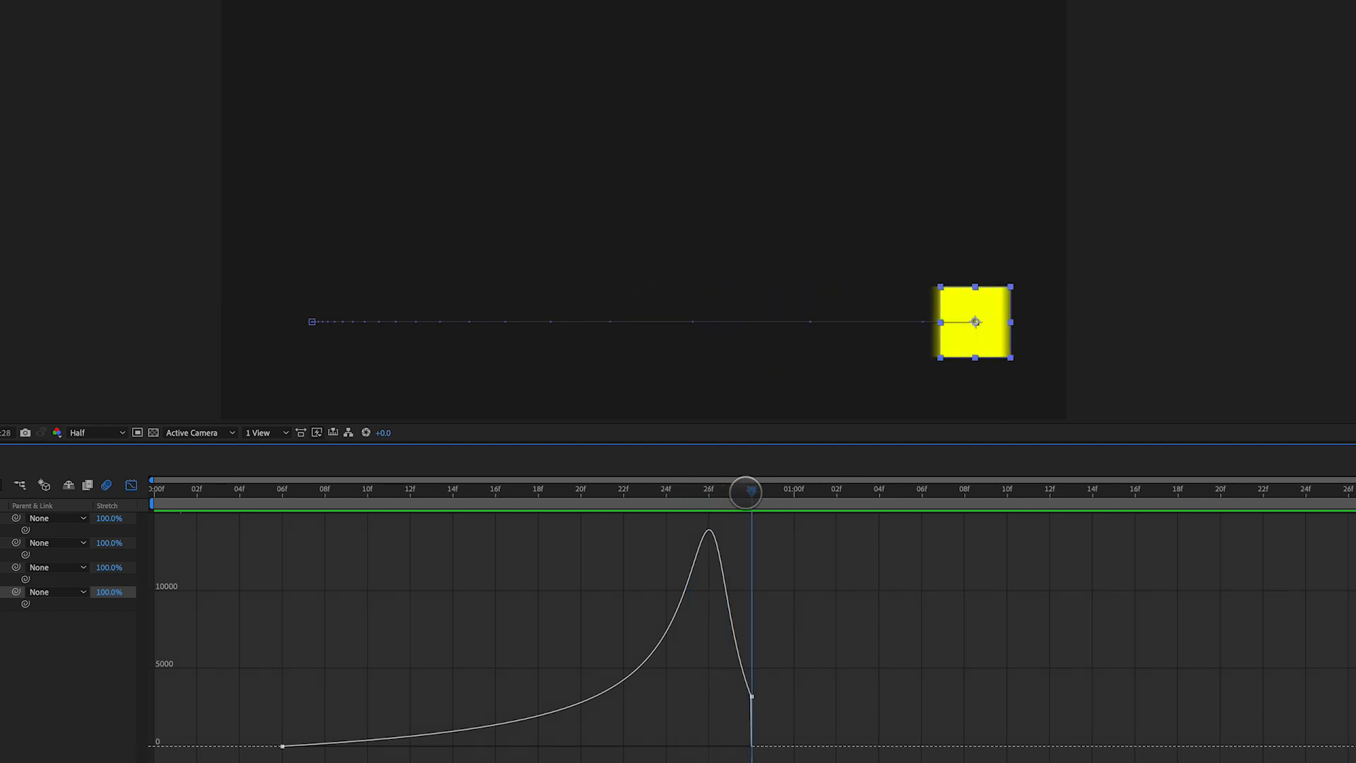
key("space")
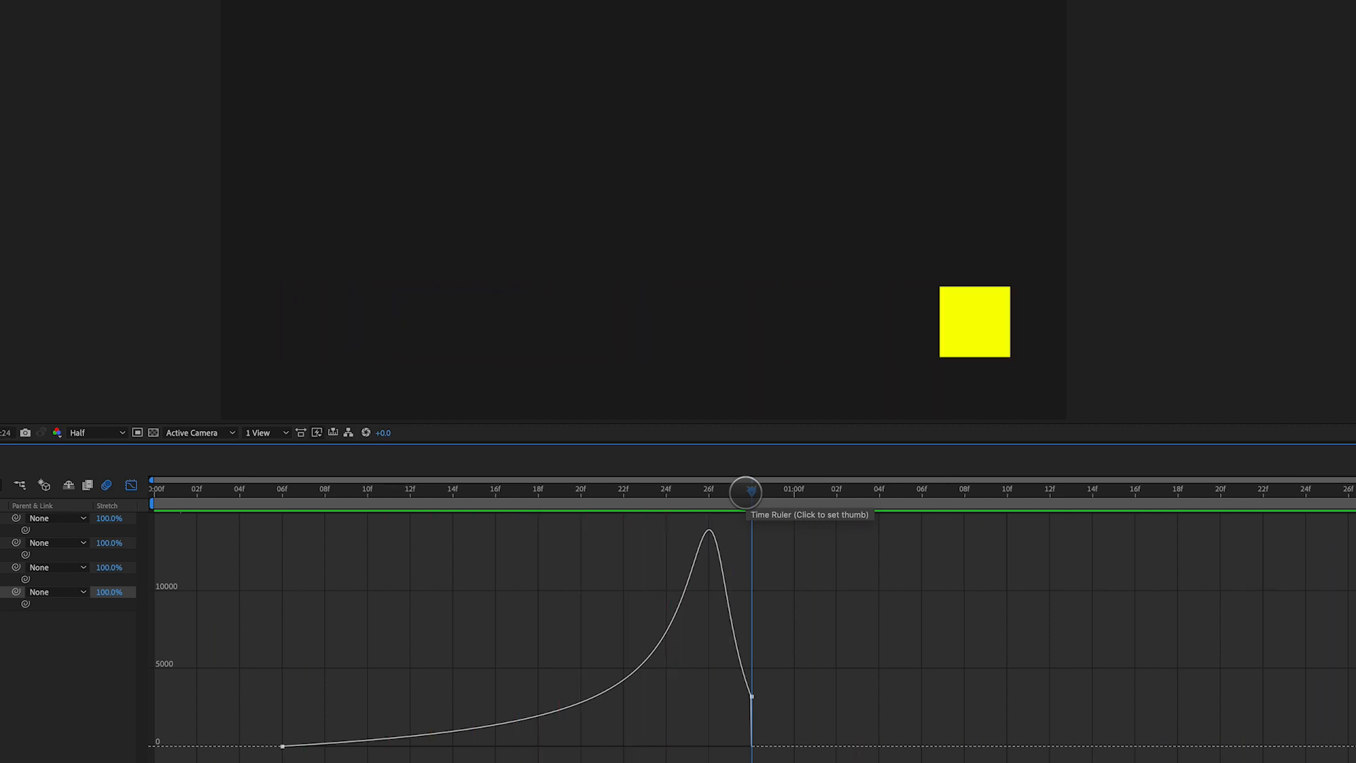
left_click(283, 492)
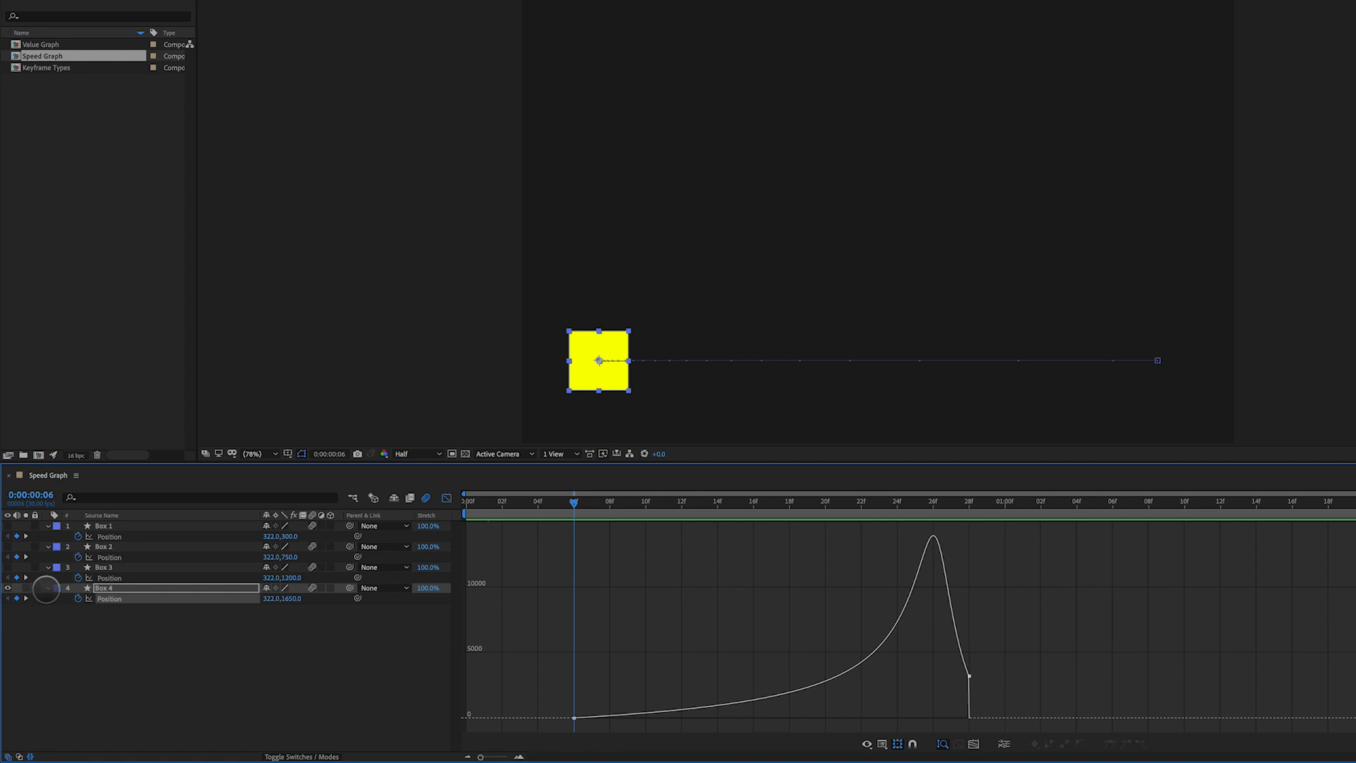
Collapse the displayed Position properties of all four box layers in the Speed Graph composition.
left_click(47, 587)
left_click(47, 526)
left_click(47, 536)
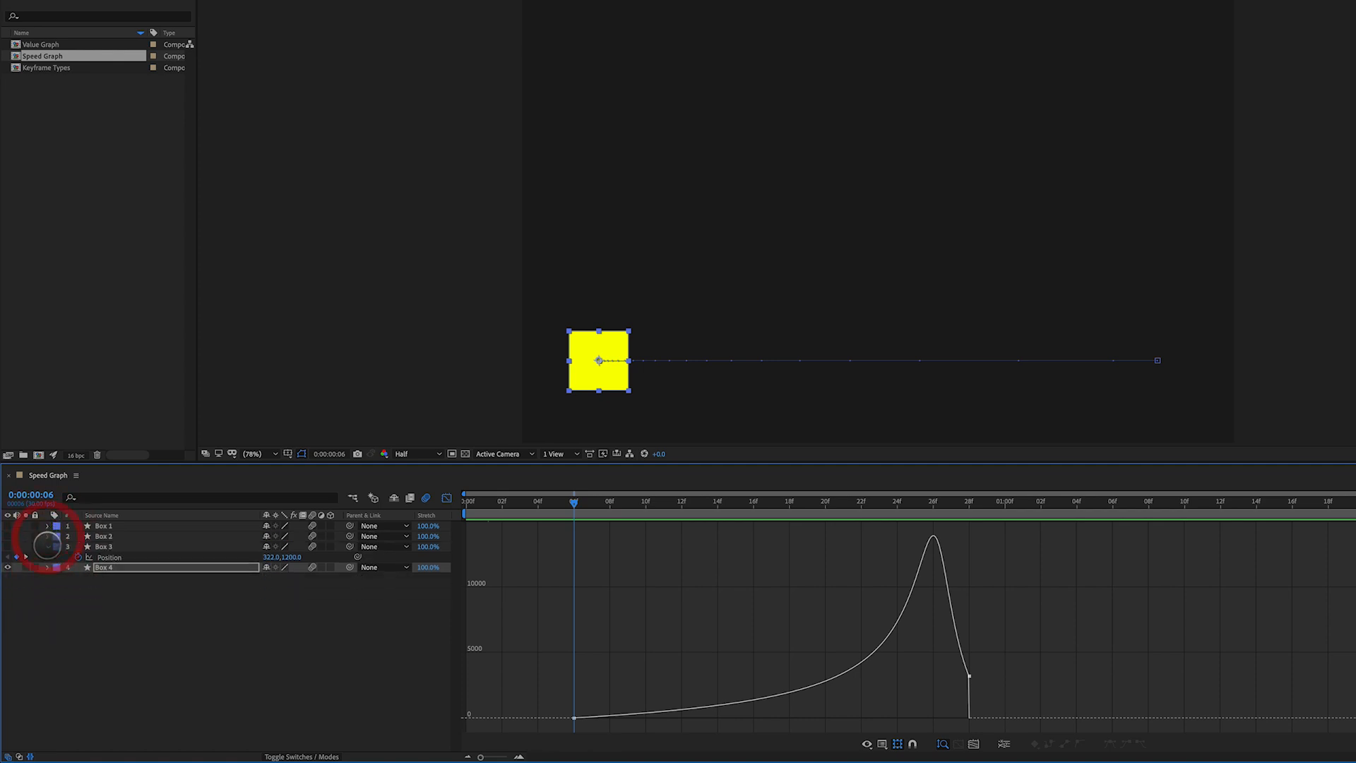
left_click(47, 546)
Duplicate the Box 1 layer, hide Box 4 and show only the new duplicate.
left_click(112, 526)
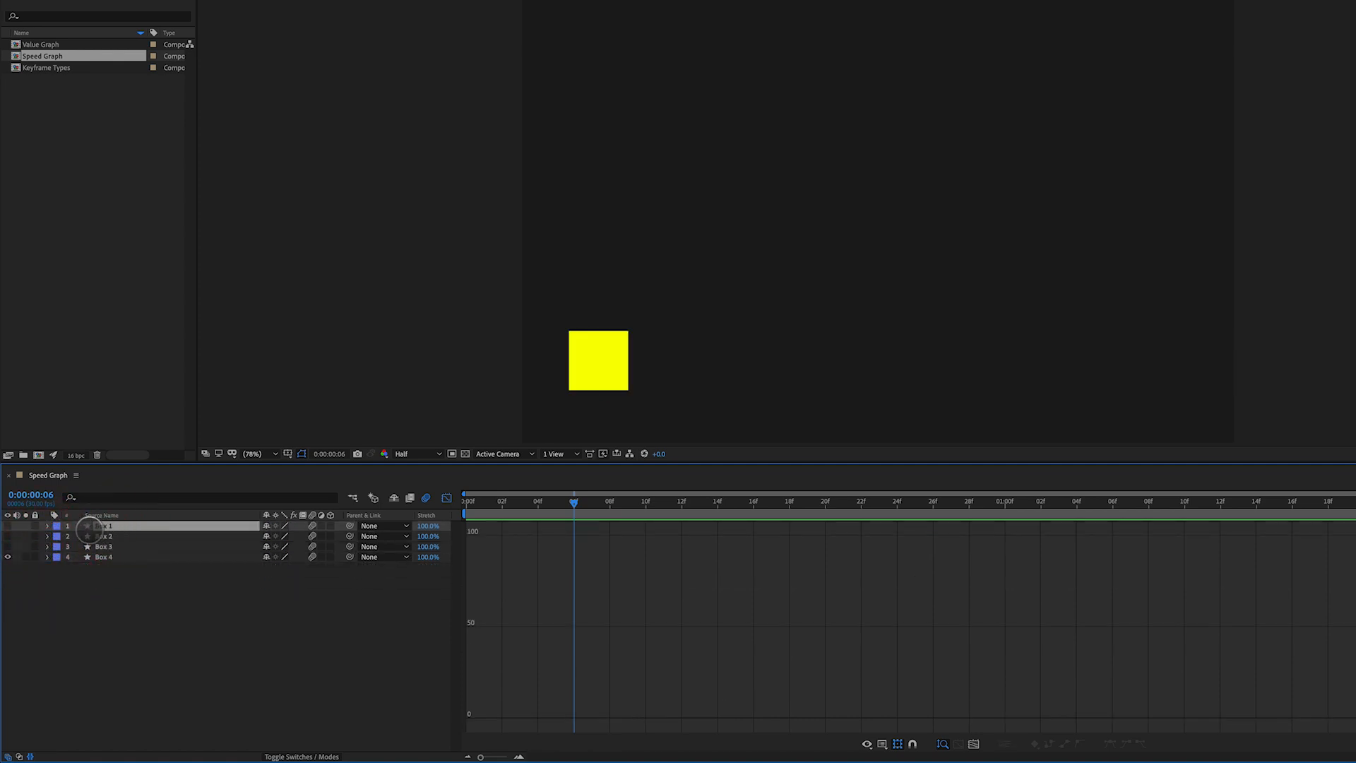
key("ctrl+d")
left_click(7, 567)
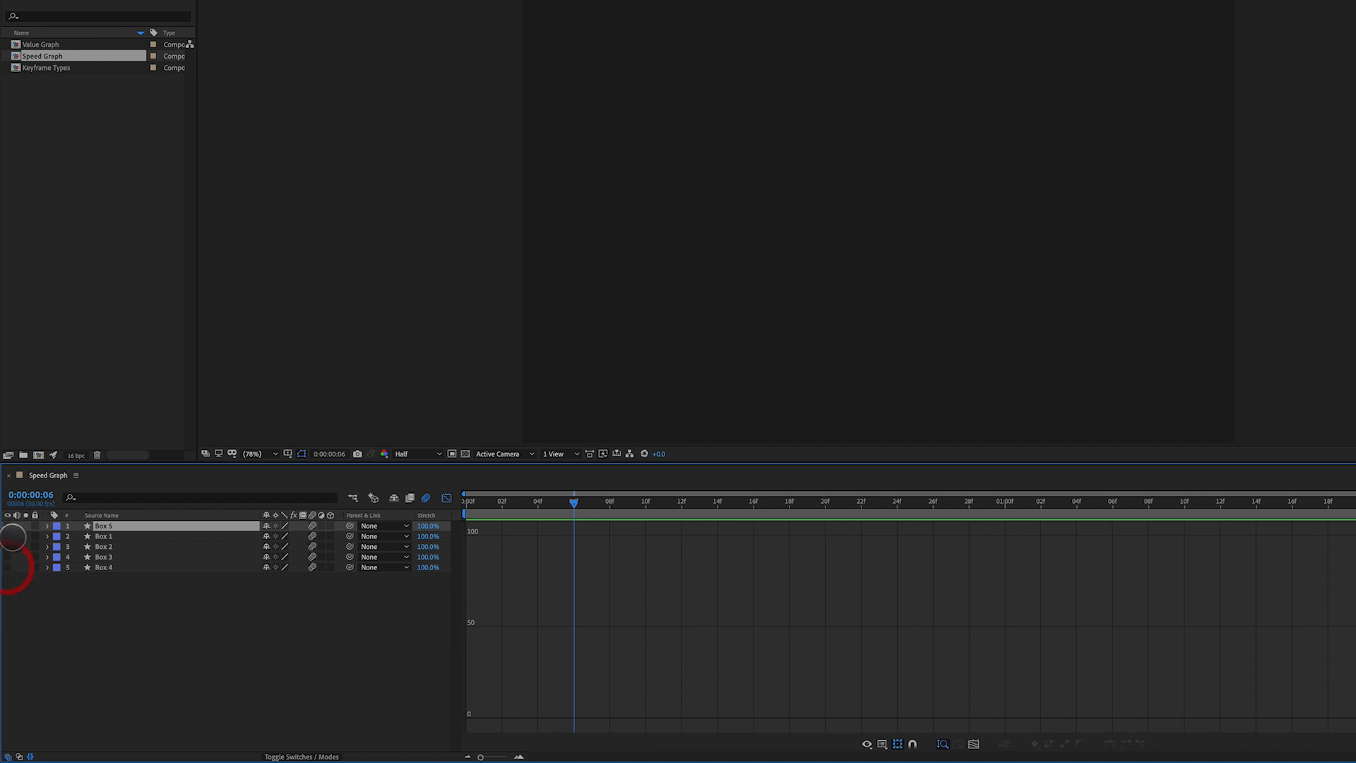
left_click(8, 525)
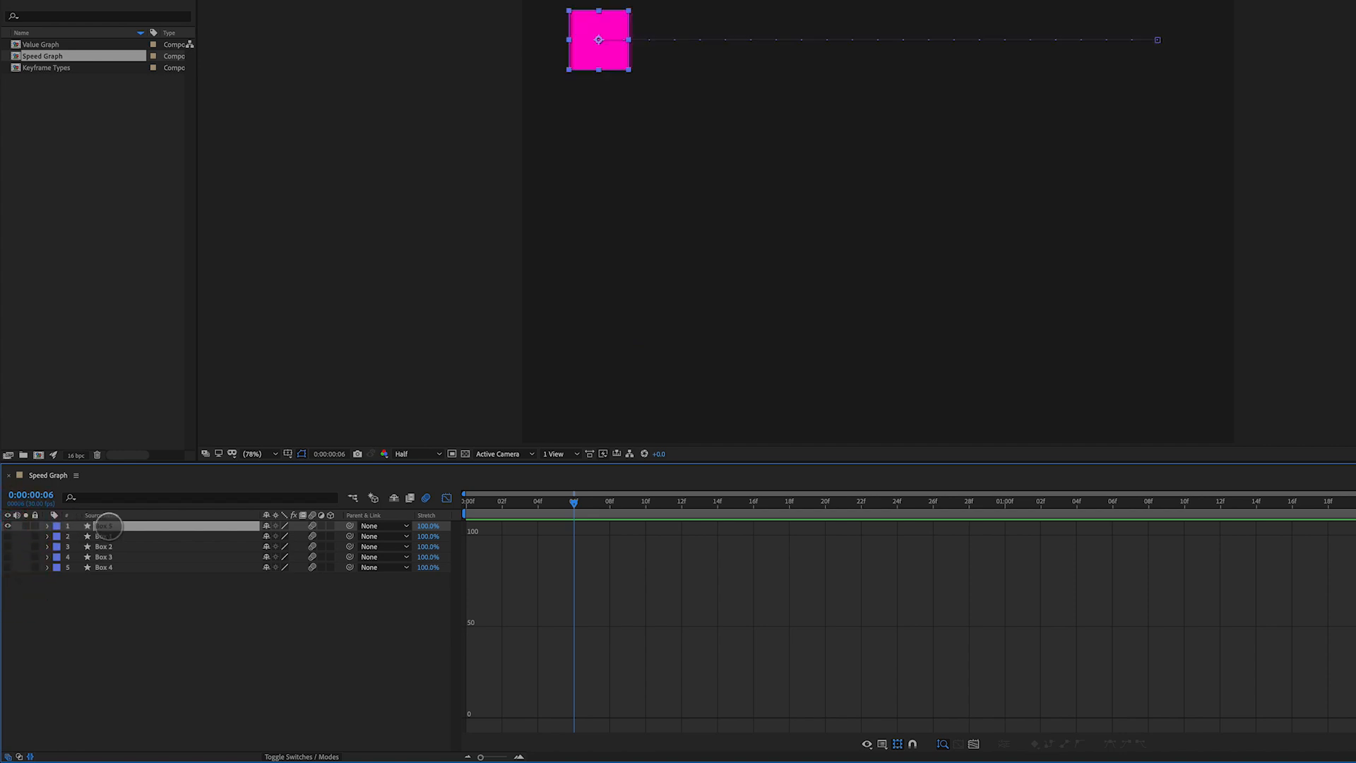
Remove all Position keyframes from the duplicated Box 5 layer.
key("p")
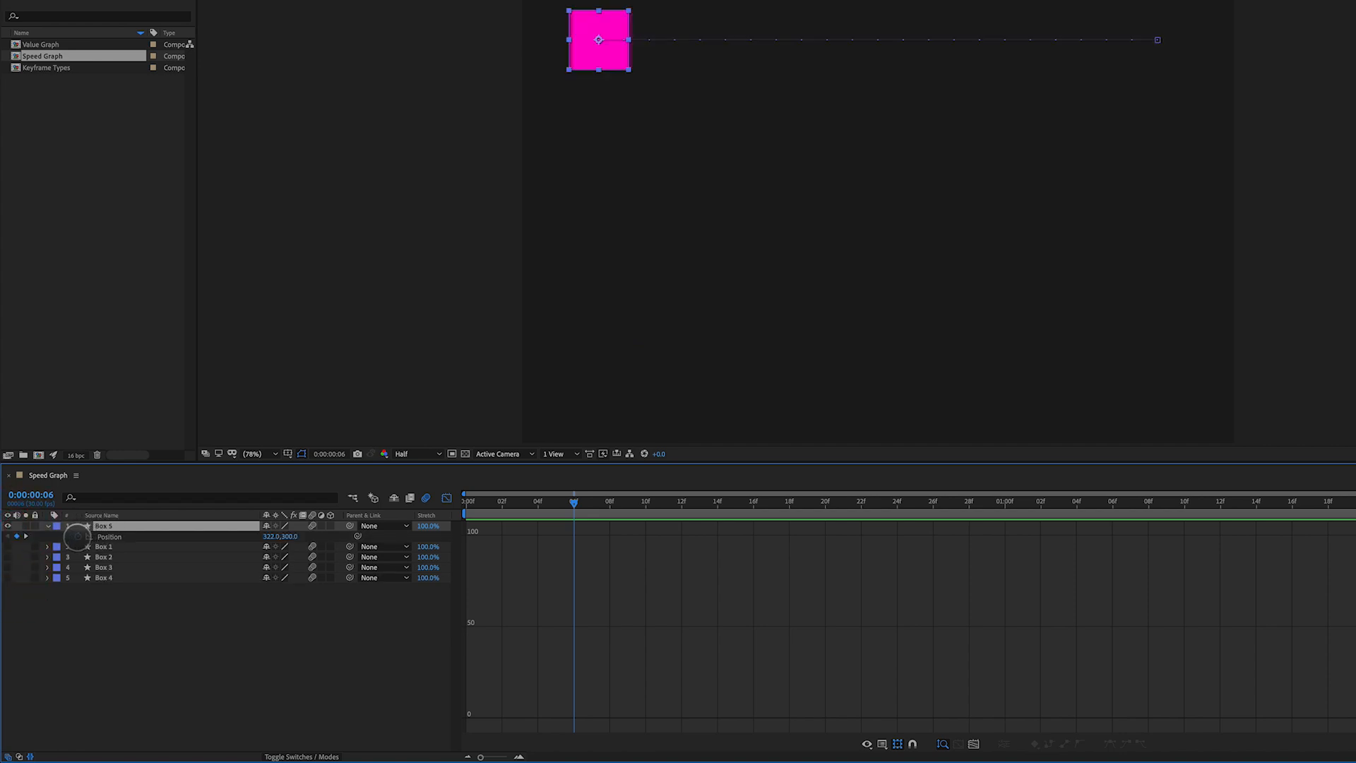
left_click(77, 537)
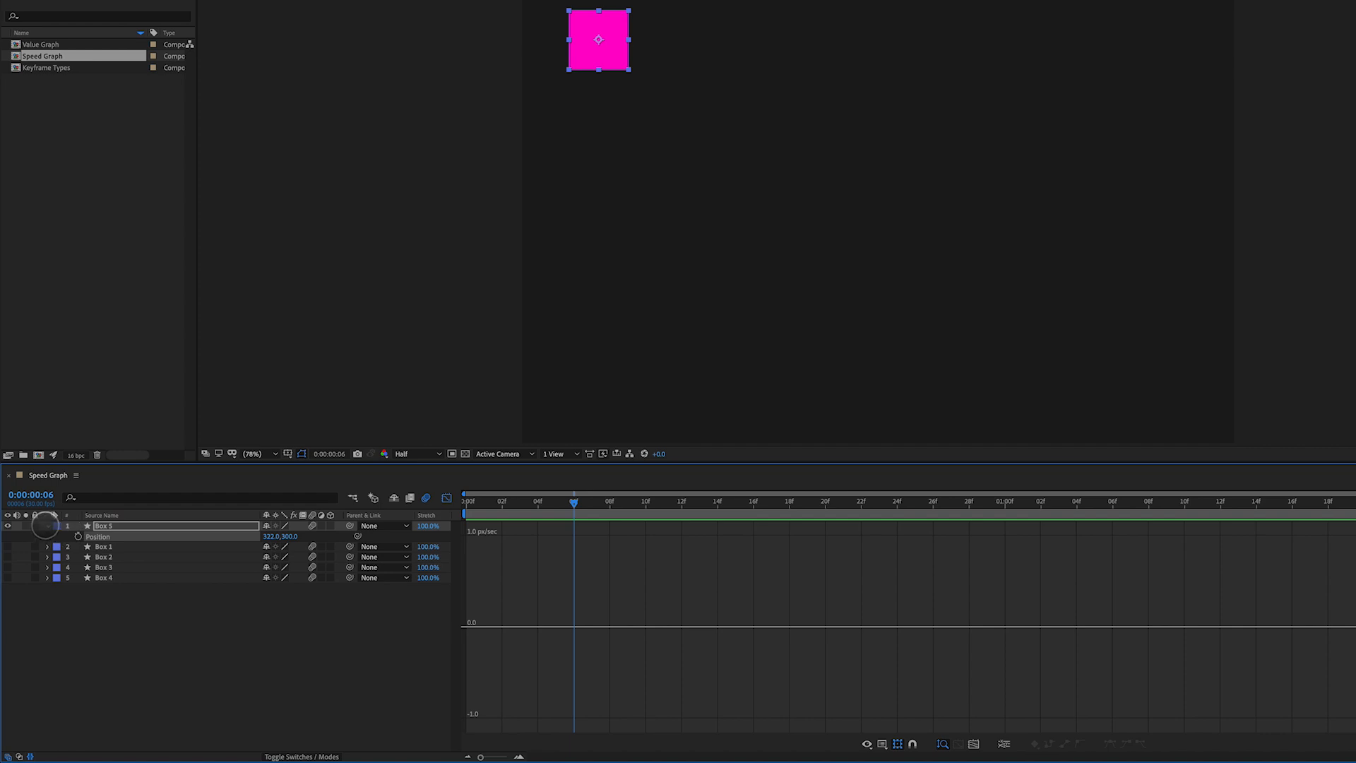
Reset Box 5's Transform properties and enlarge its Scale to 281%.
left_click(47, 526)
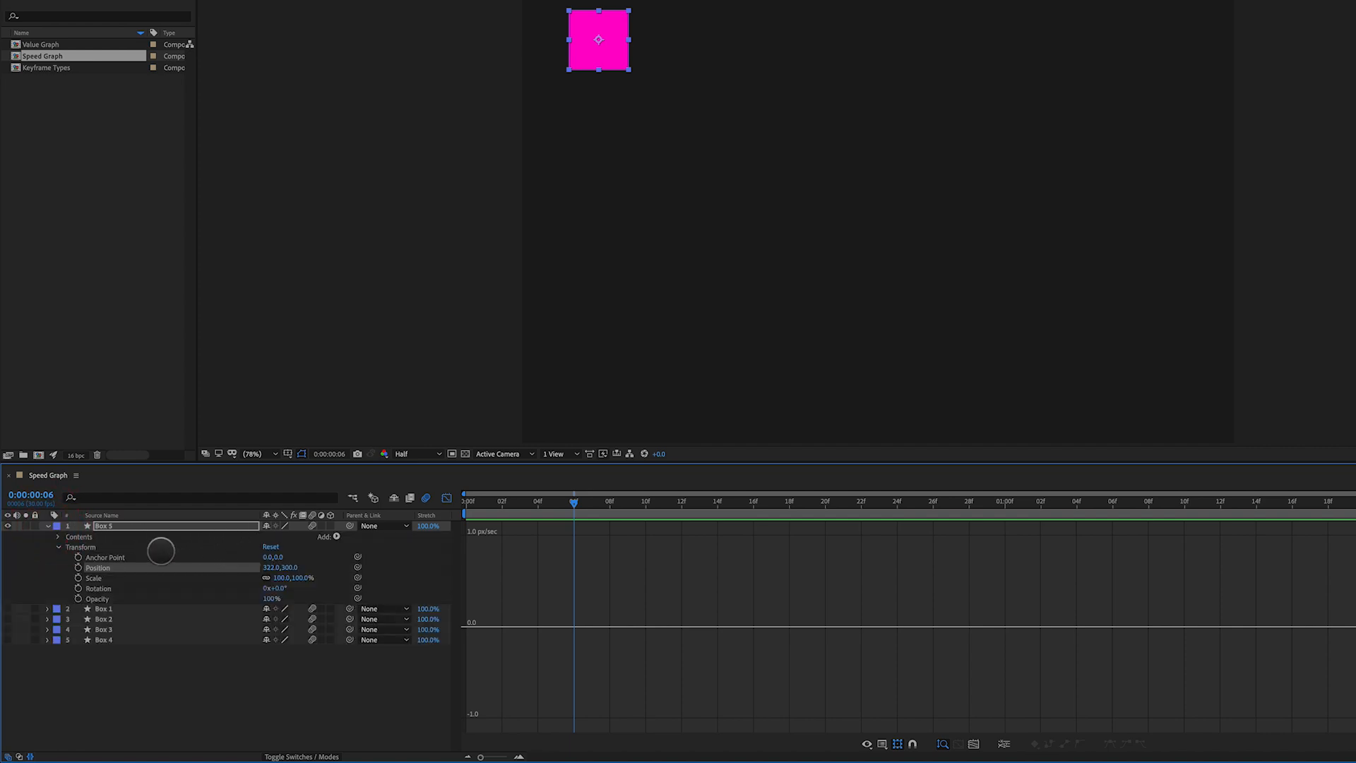
left_click(85, 547)
left_click(270, 546)
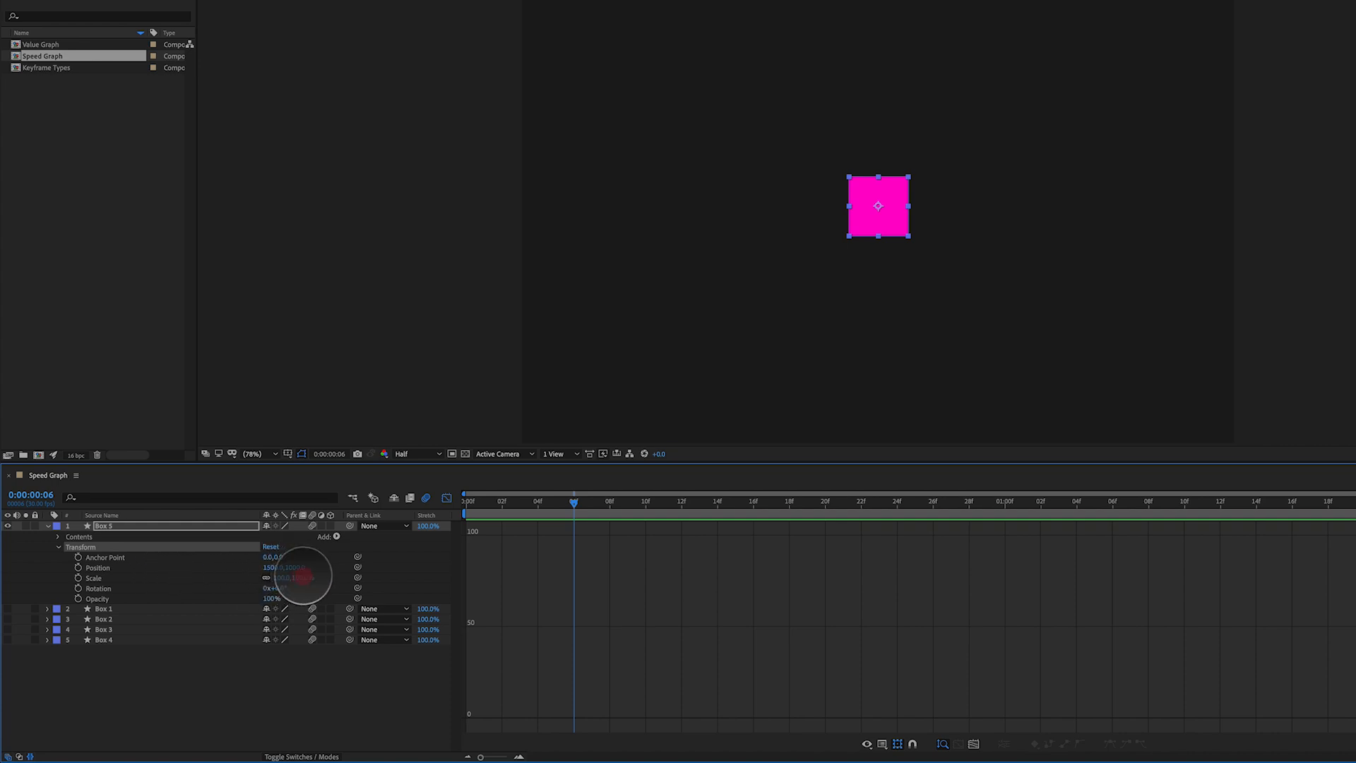
left_click_drag(302, 576, 410, 577)
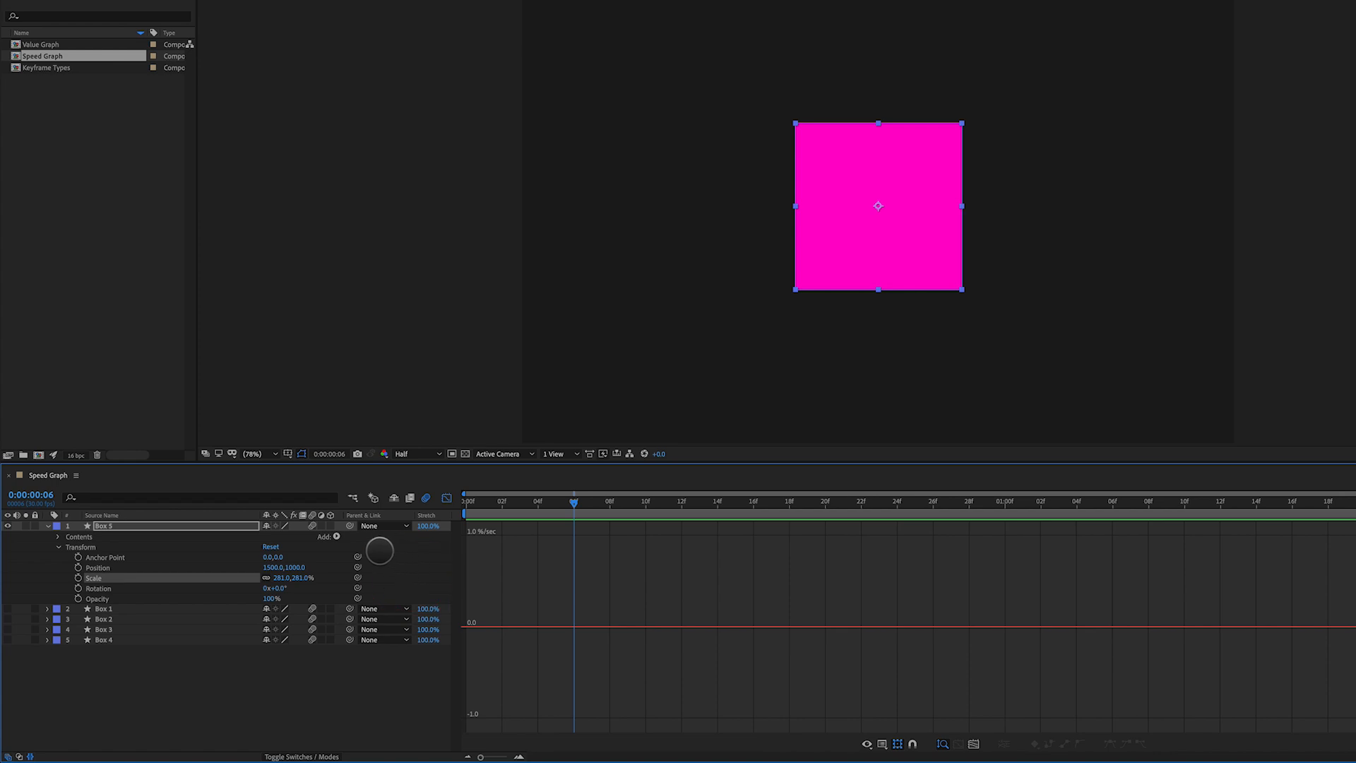
Keyframe Box 5's Rotation from 0° at frame 6 to one full revolution at 0:00:01:00, and play the animation.
key("r")
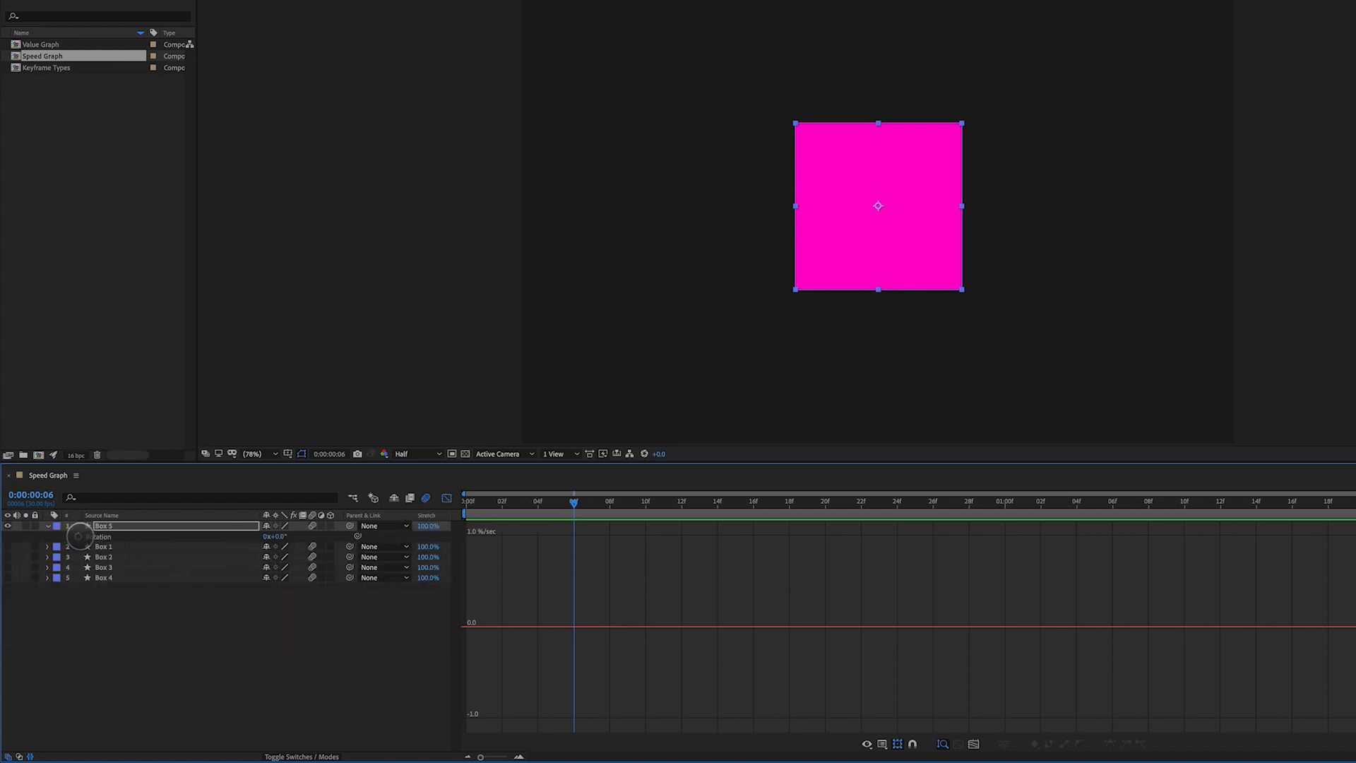
left_click(78, 536)
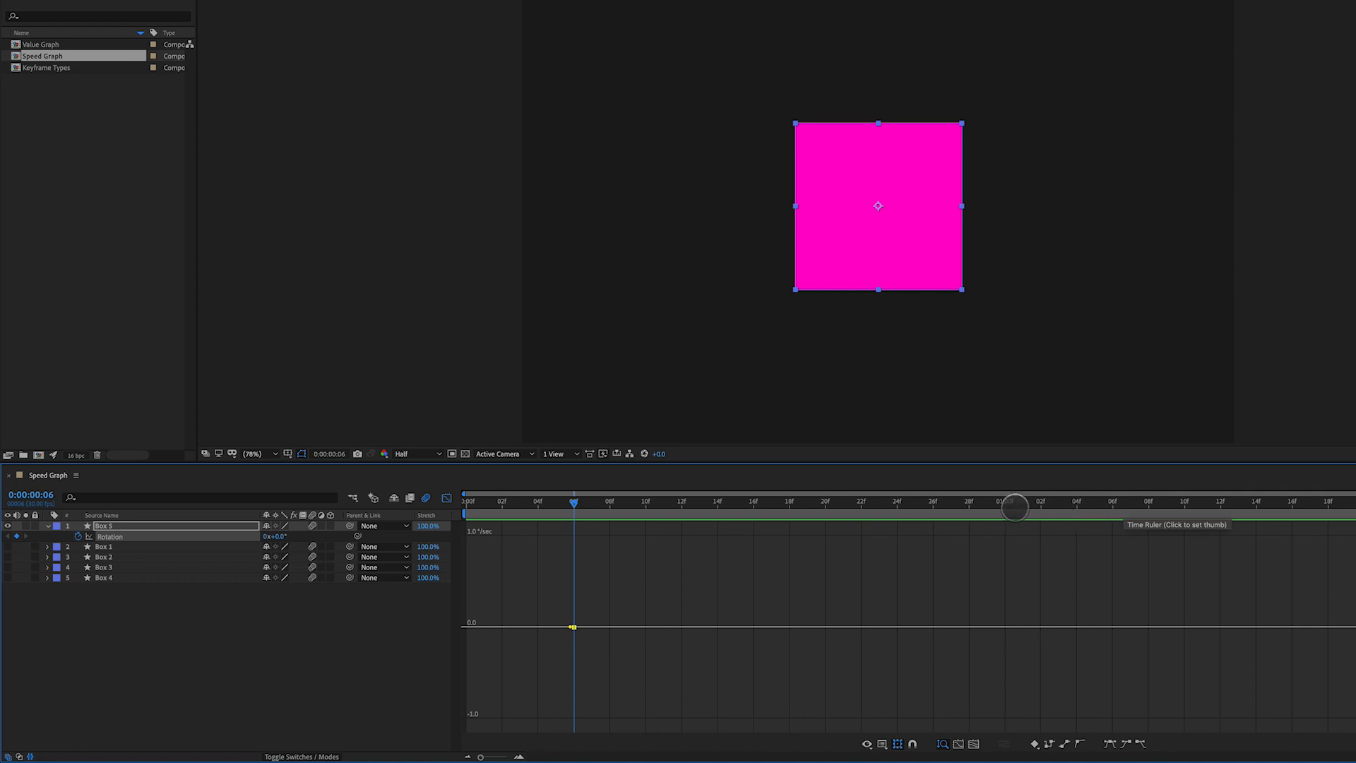
left_click(1004, 505)
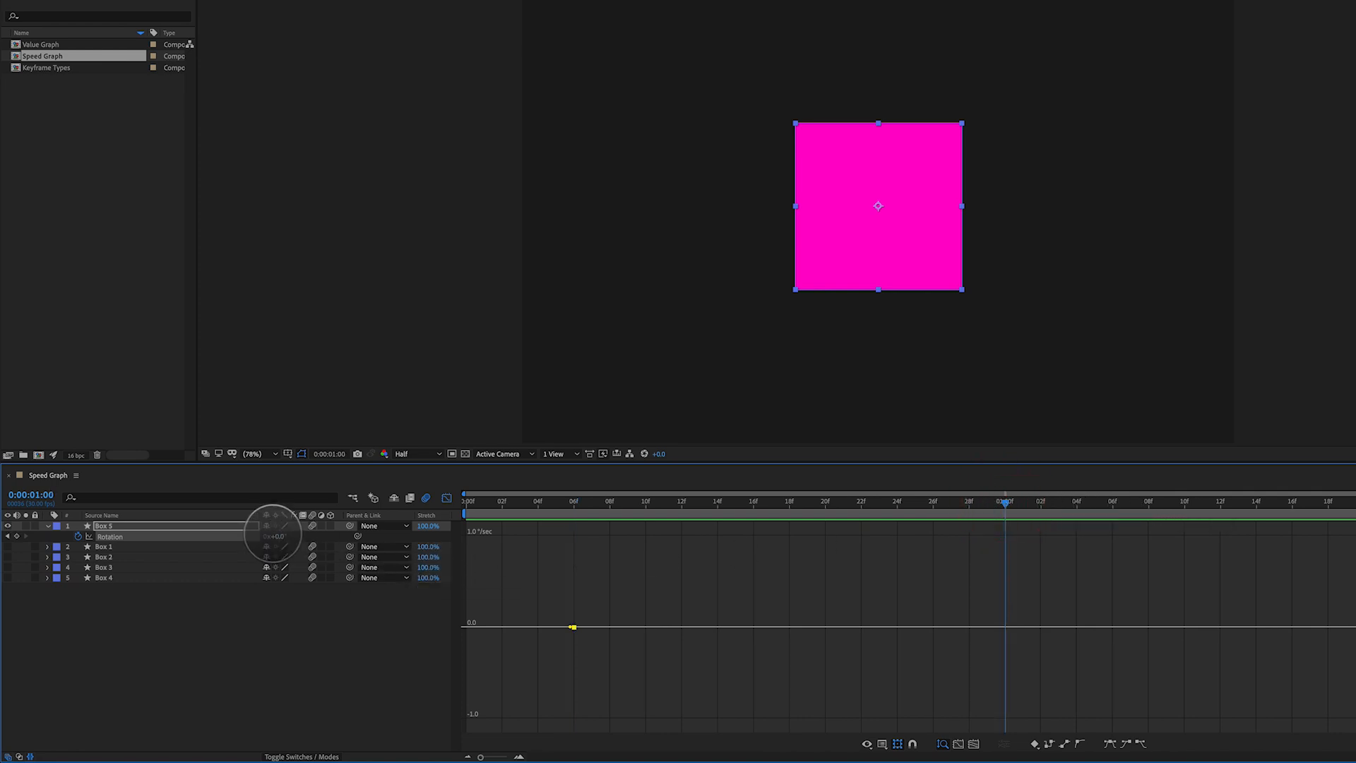
left_click(268, 536)
type("1")
key("Return")
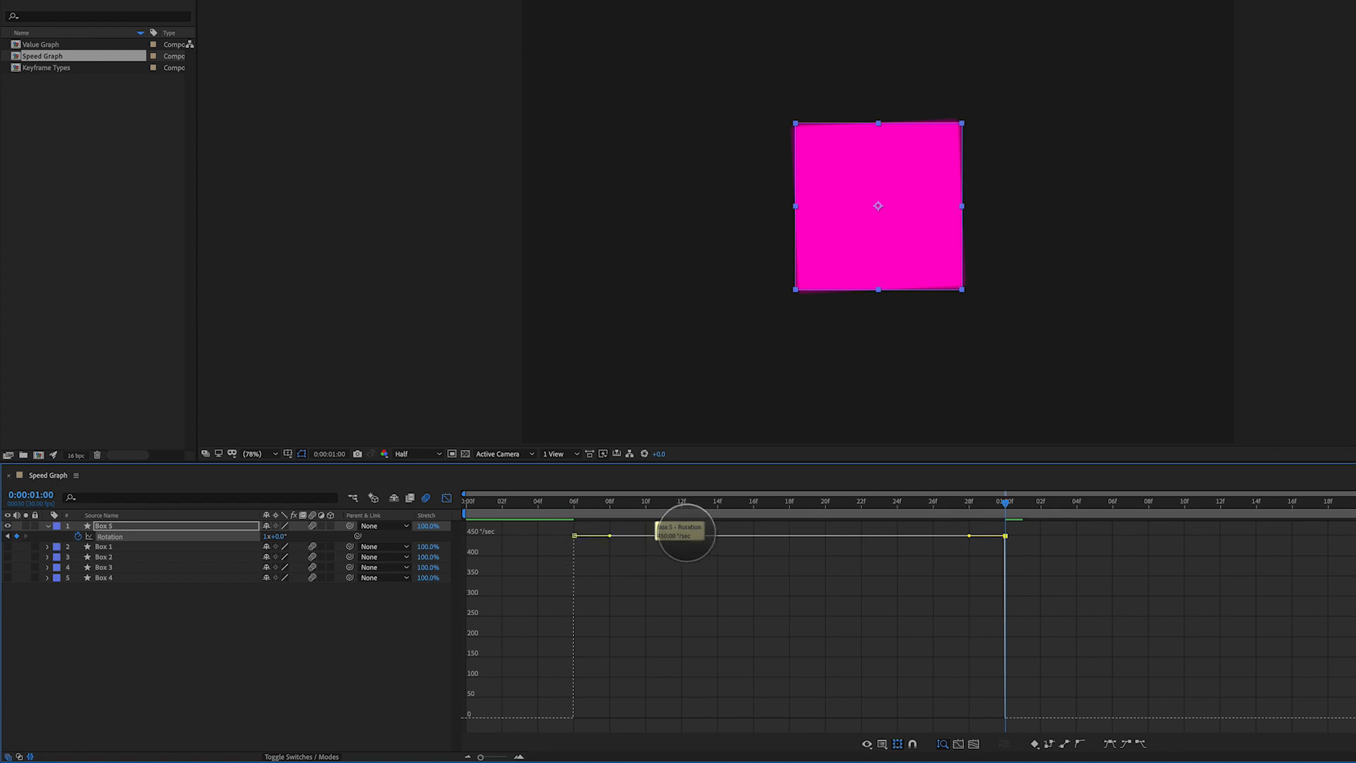
key("space")
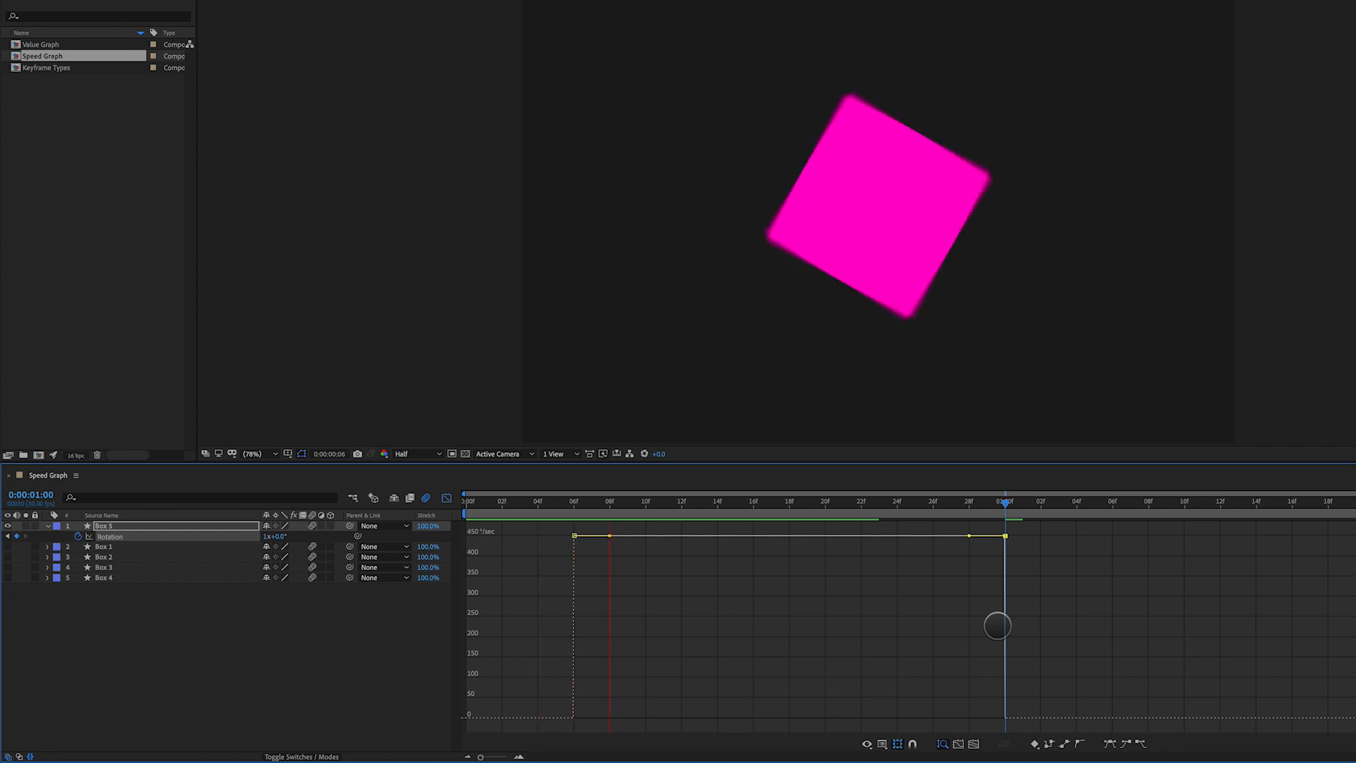
Apply Easy Ease Out to Box 5's first Rotation keyframe and Easy Ease In to its last Rotation keyframe.
right_click(574, 536)
mouse_move(636, 677)
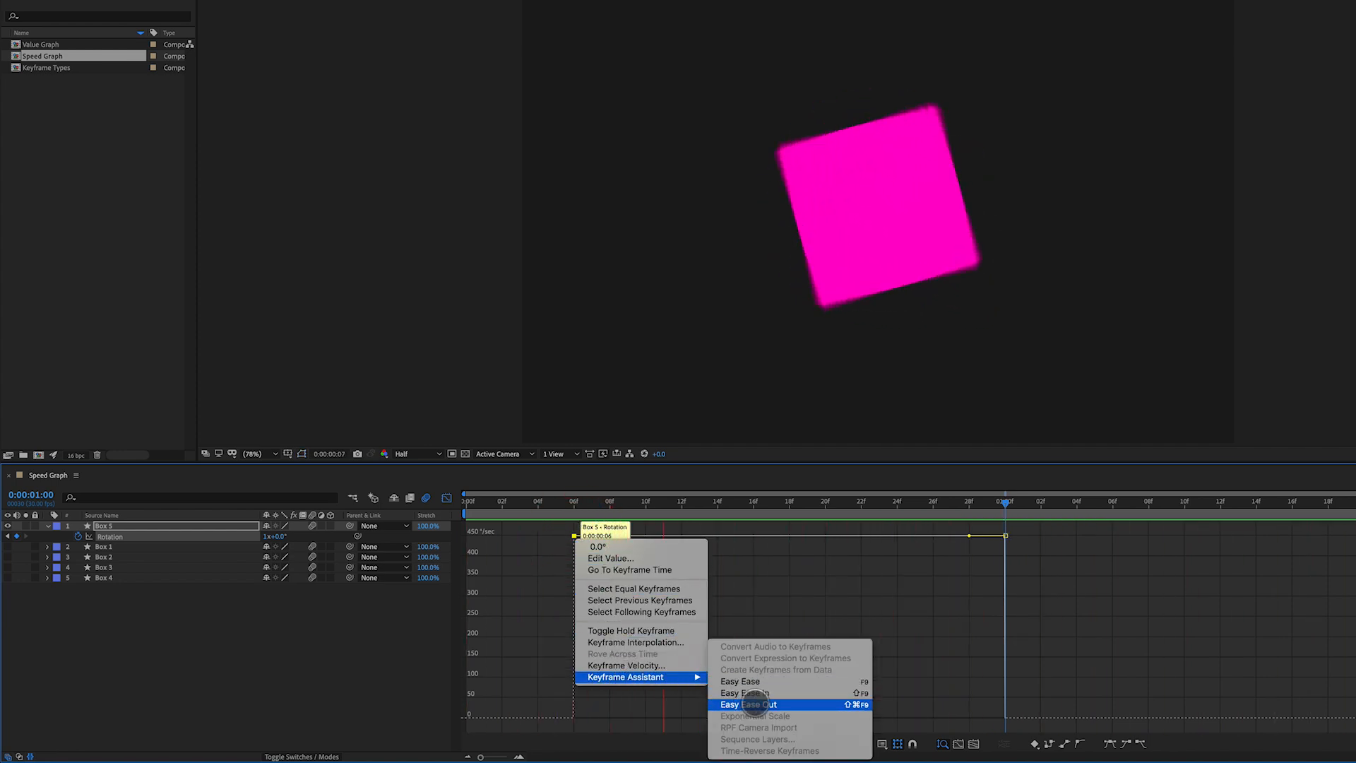
left_click(755, 705)
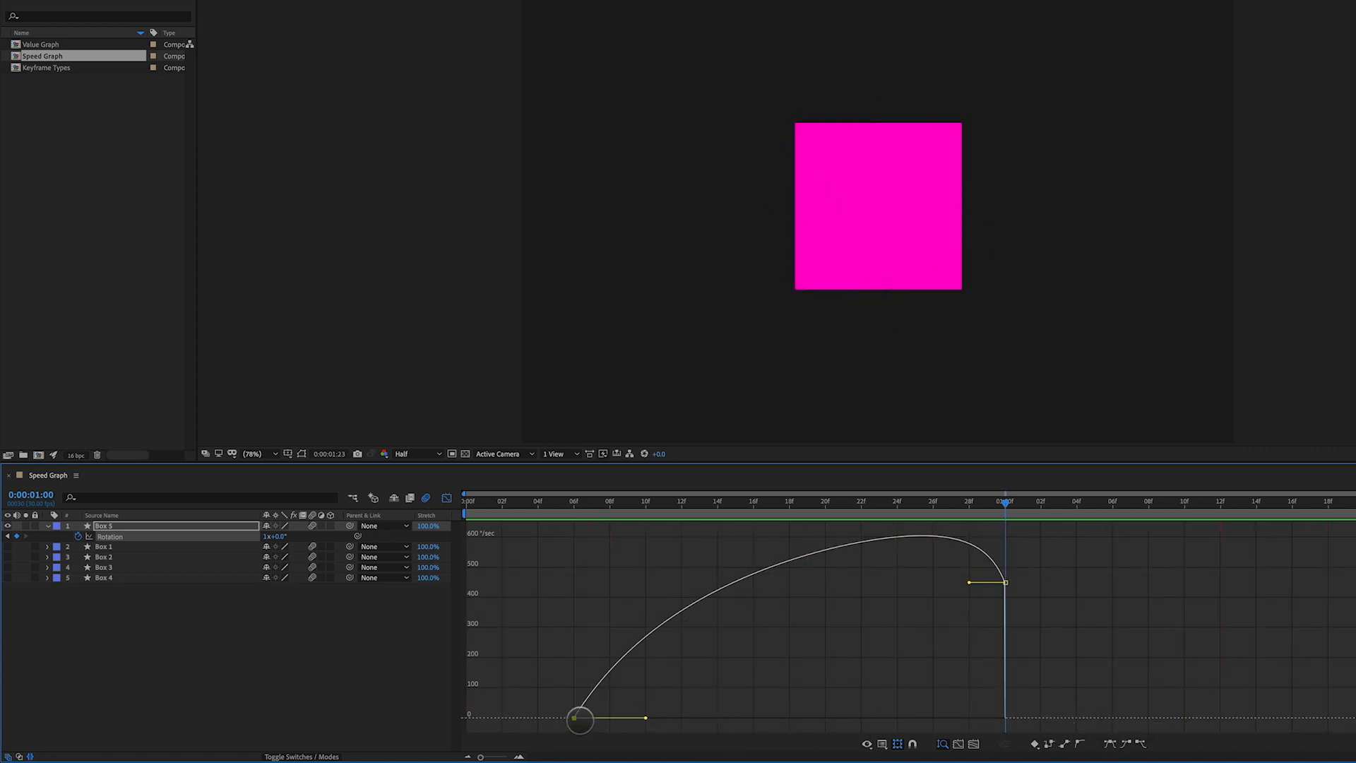
mouse_move(573, 718)
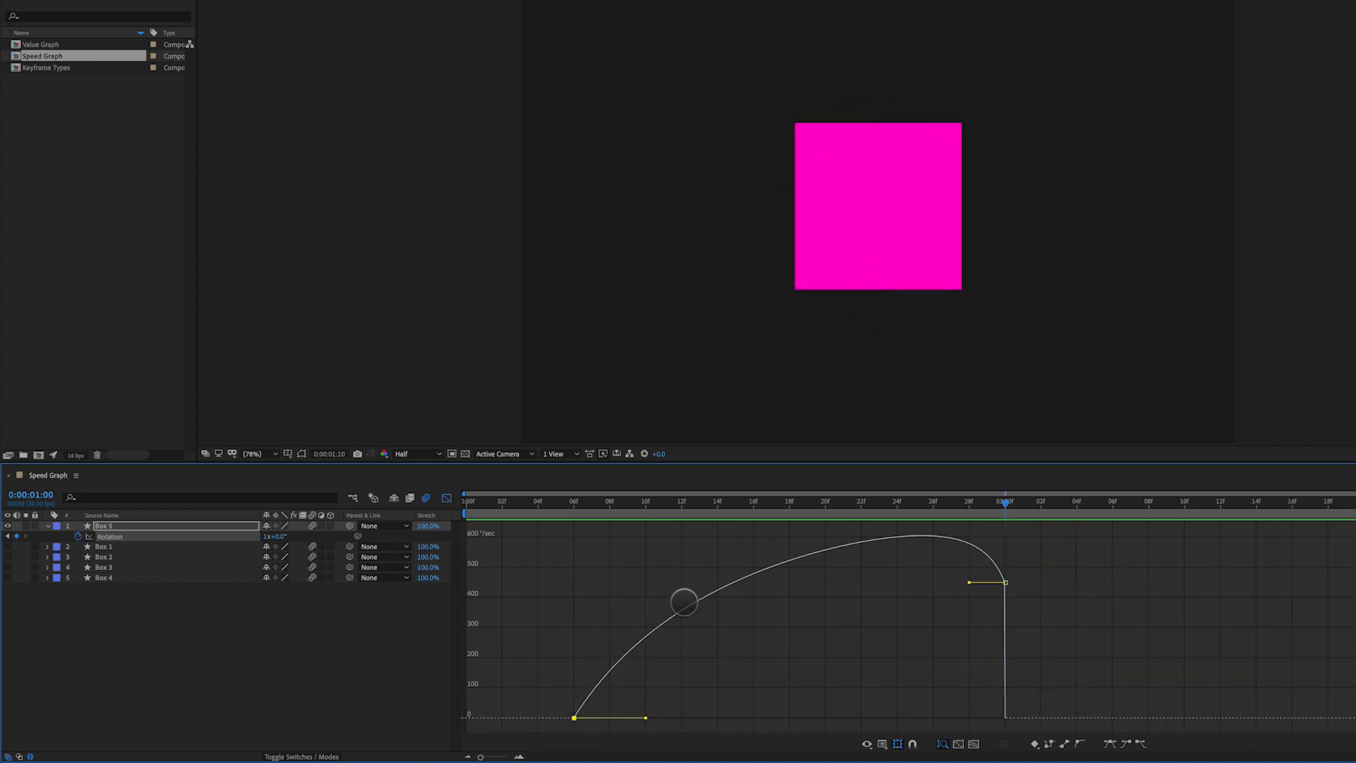
mouse_move(717, 588)
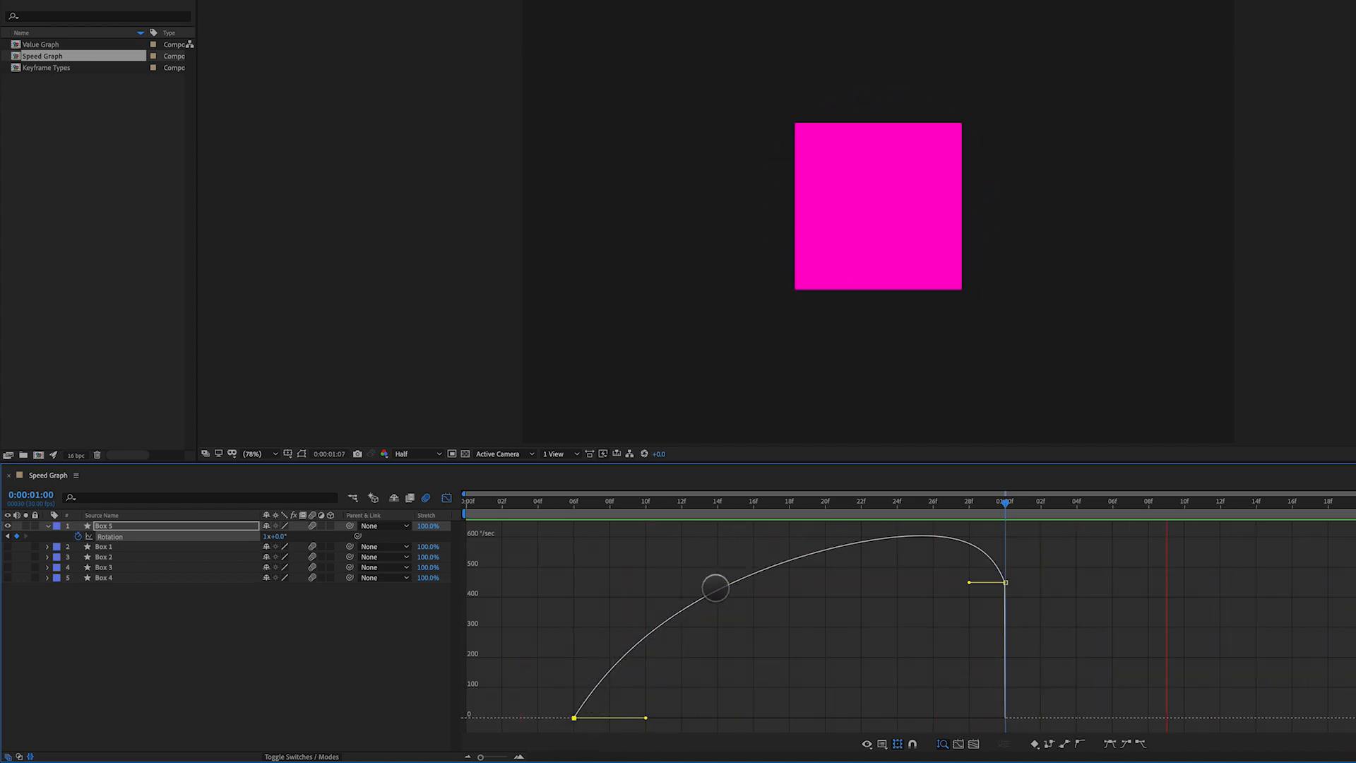
mouse_move(914, 534)
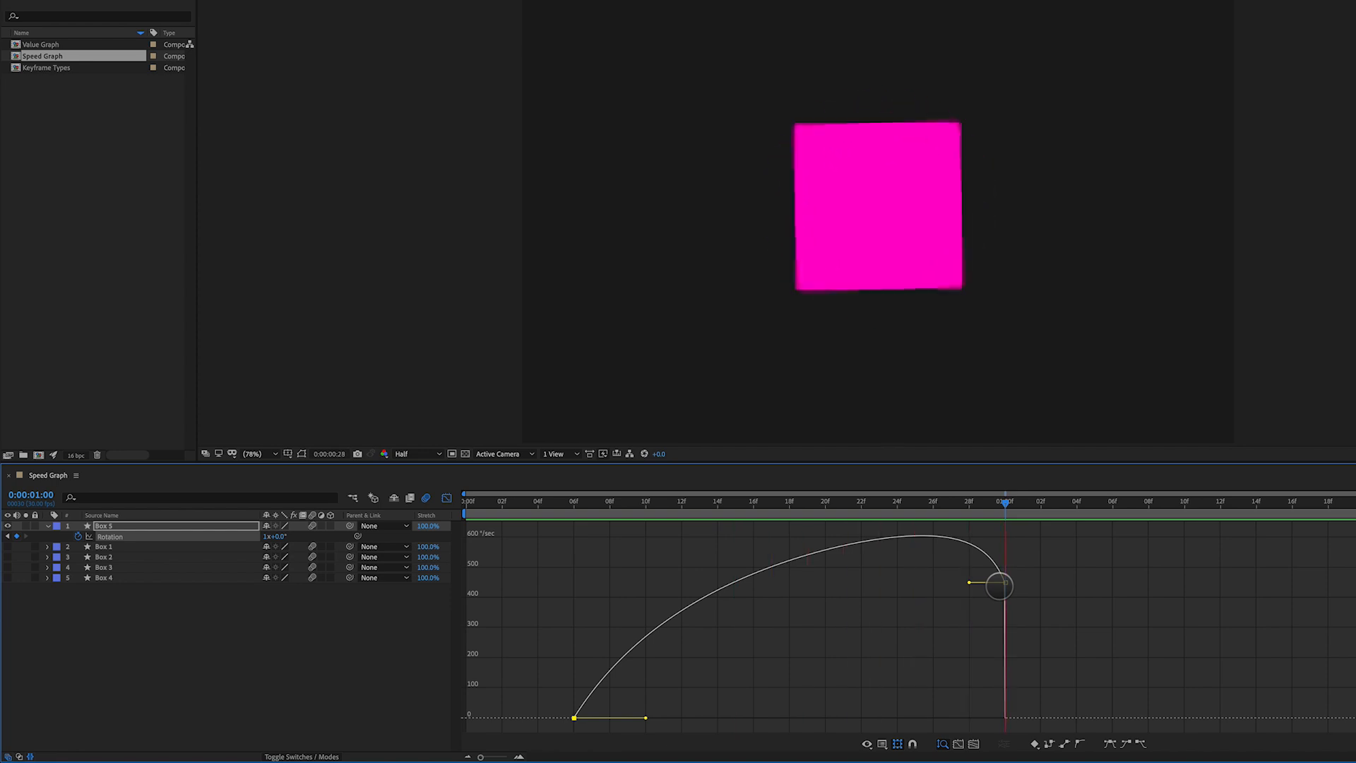
left_click(1003, 582)
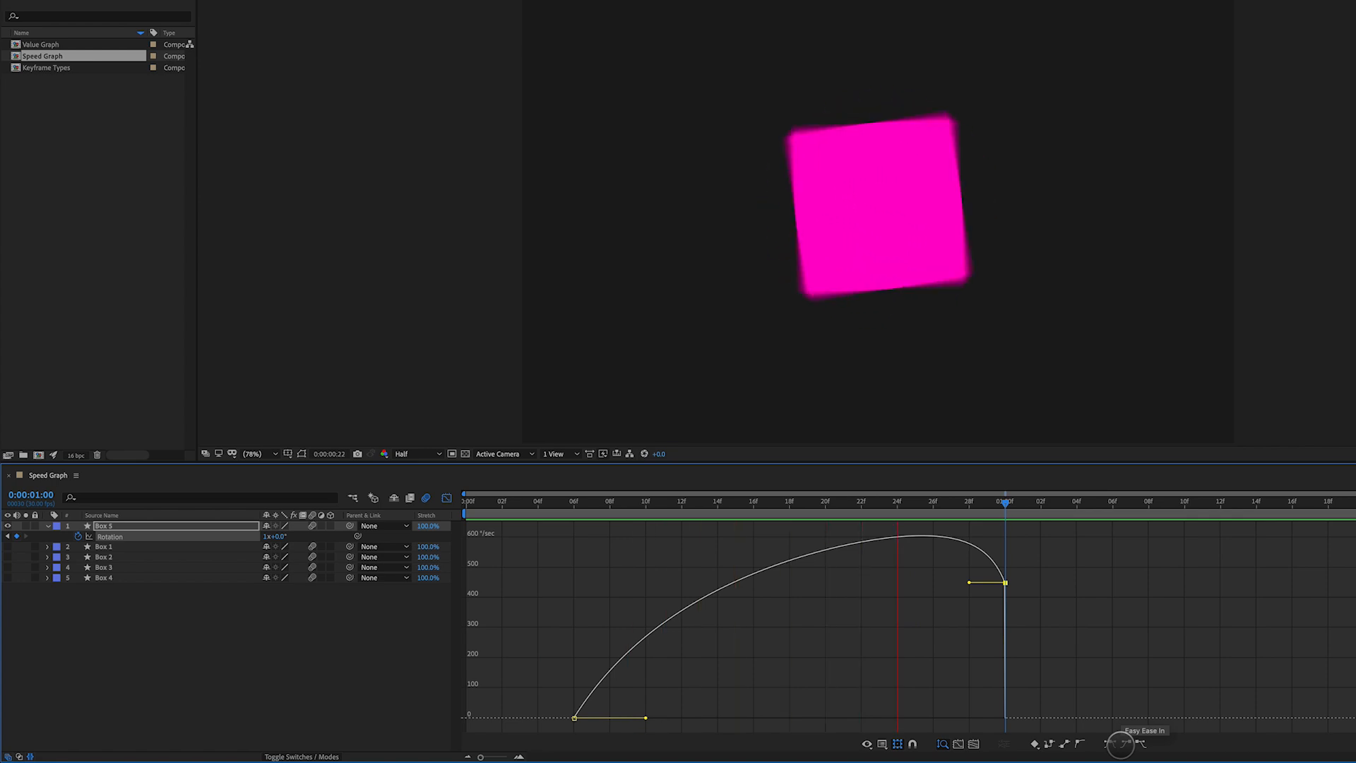
left_click(1120, 744)
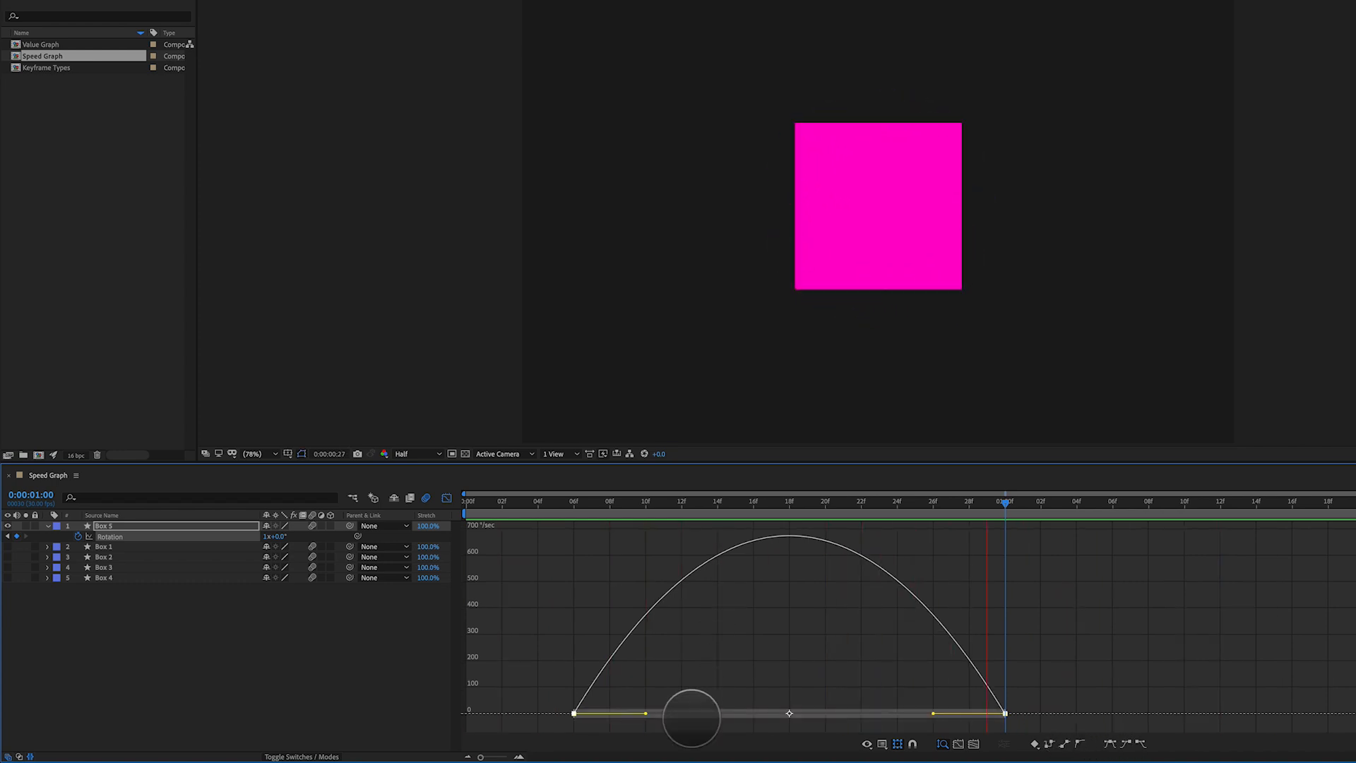
Extend the influence handles of both Rotation keyframes on the speed graph so they meet at about frame 18.
left_click_drag(649, 693, 557, 725)
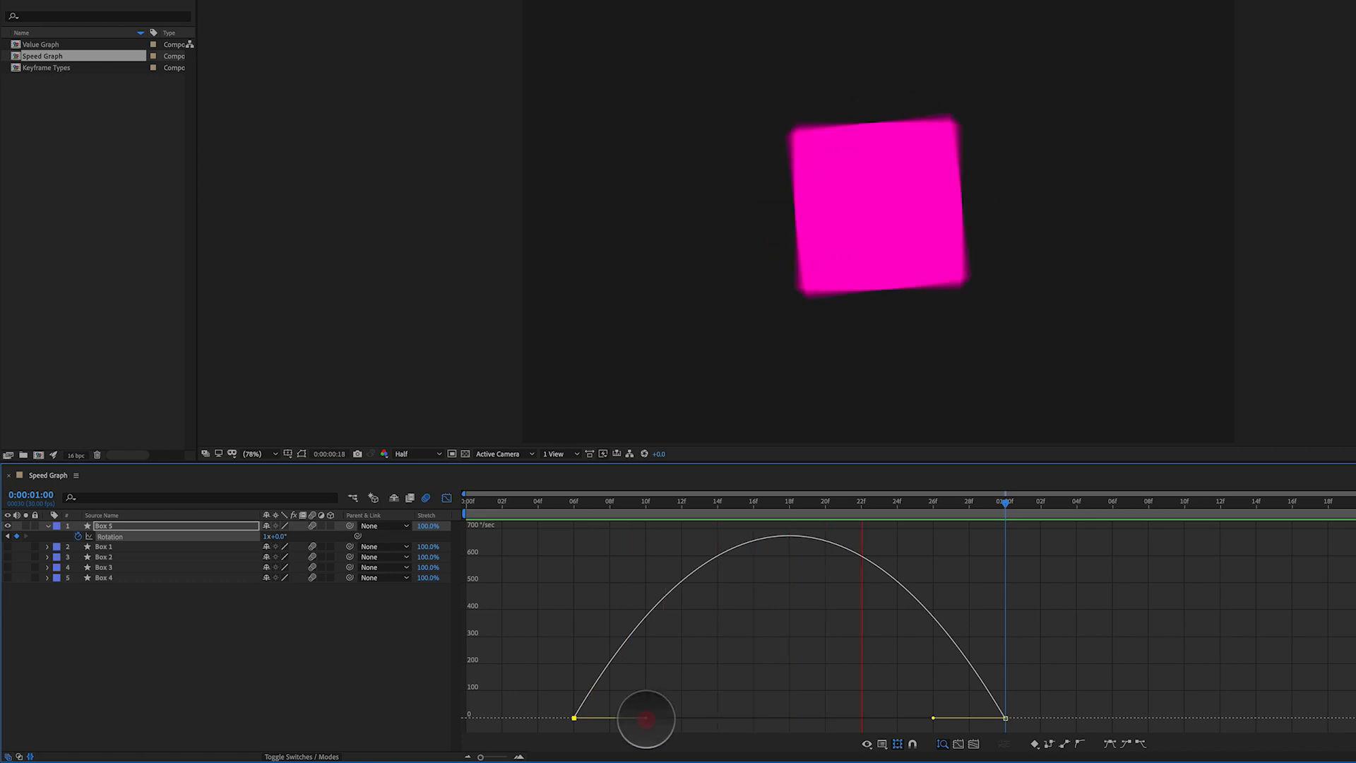
left_click_drag(645, 718, 799, 719)
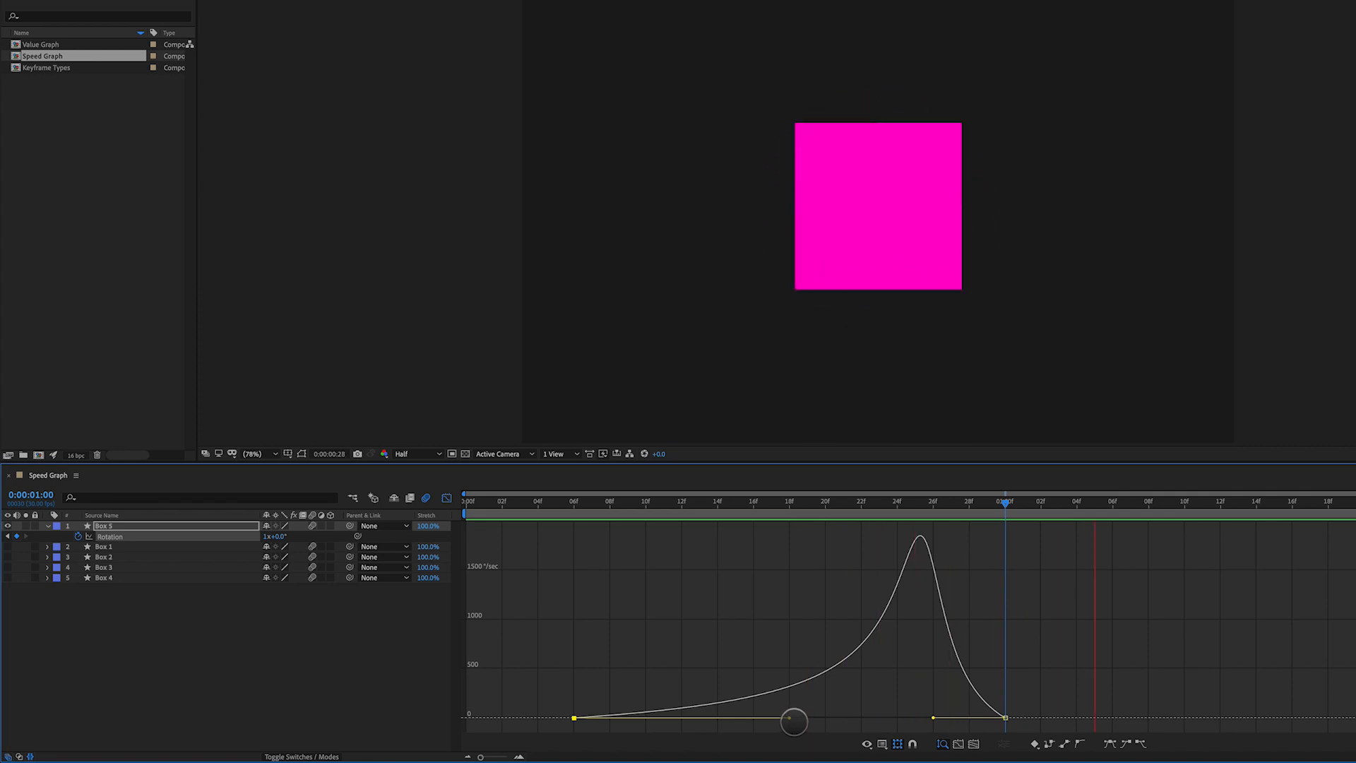
left_click(1005, 718)
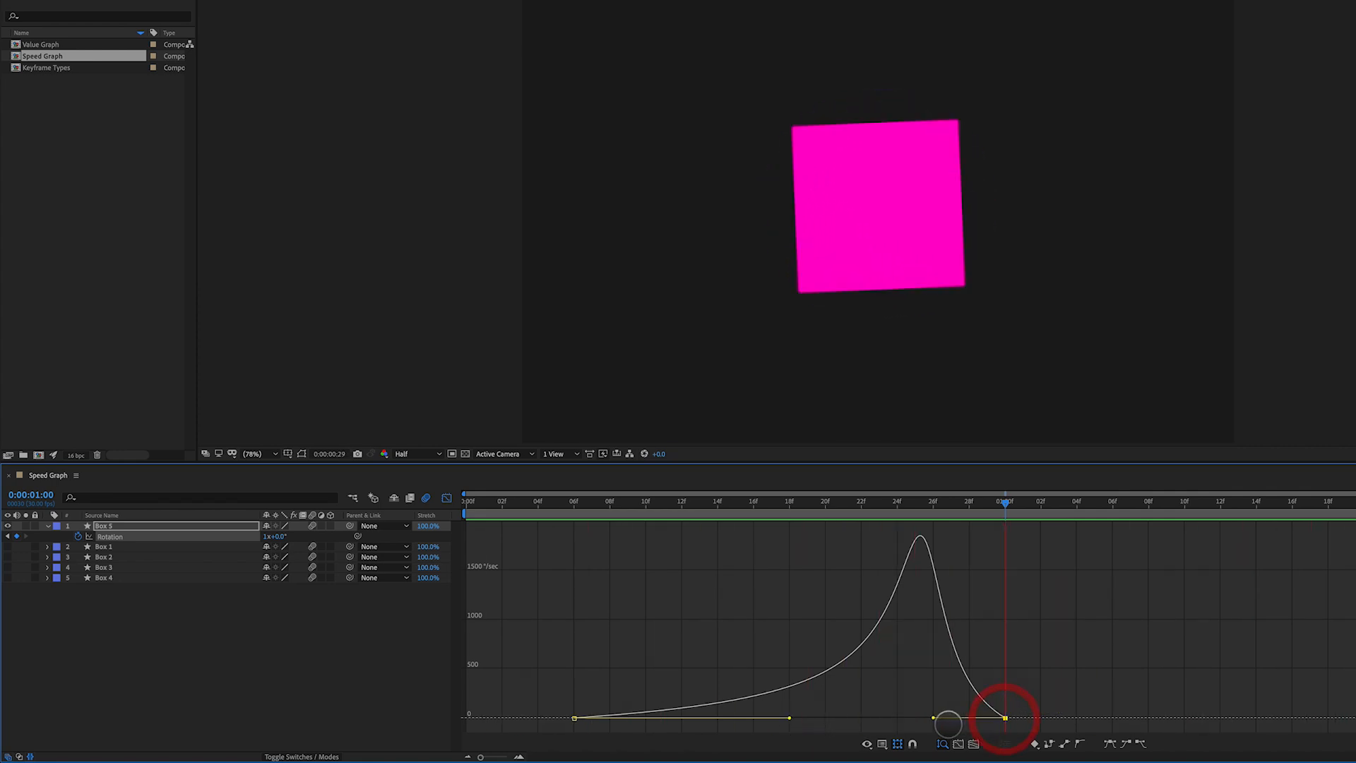
left_click_drag(933, 718, 781, 718)
Stop playback, inspect Box 5's rotation at the frame 18 speed peak, scrub to frame 29 and play the animation again.
key("space")
left_click(792, 501)
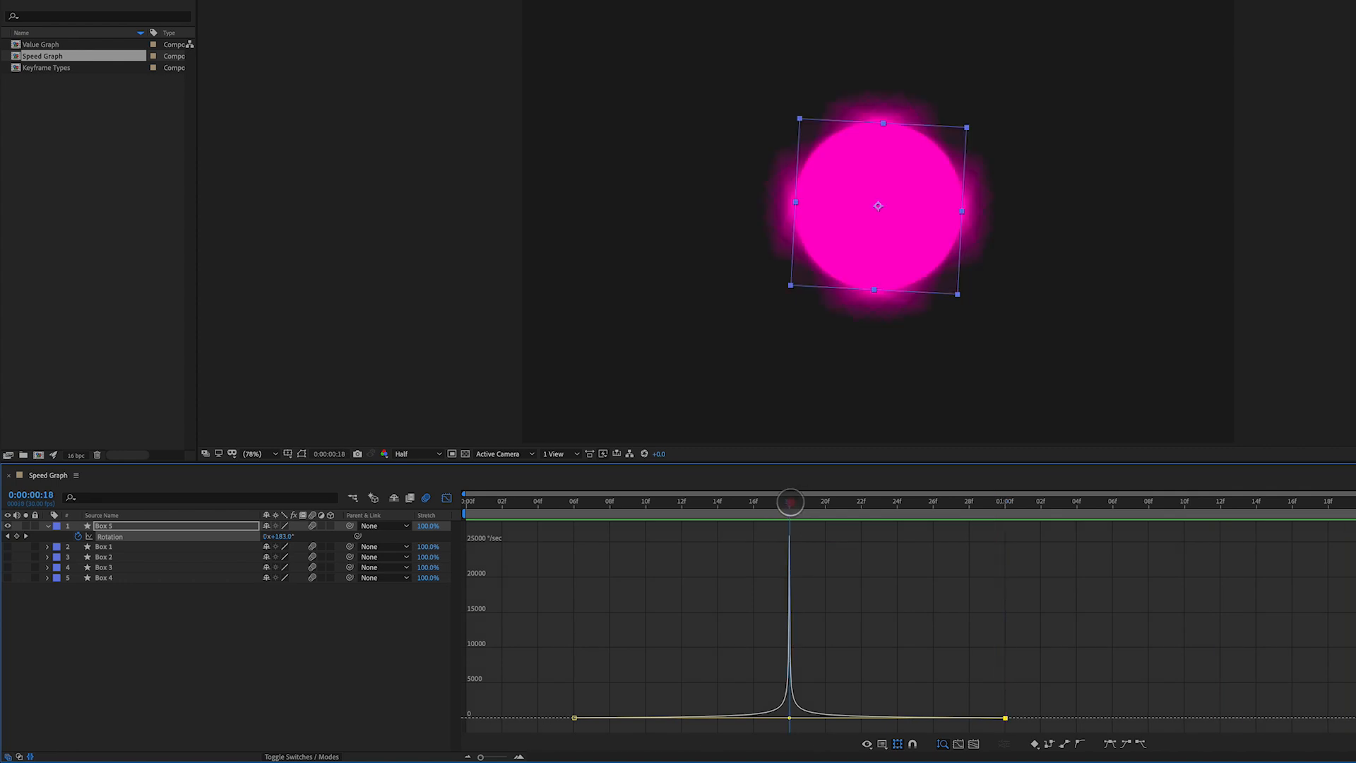
left_click_drag(786, 502, 995, 578)
key("space")
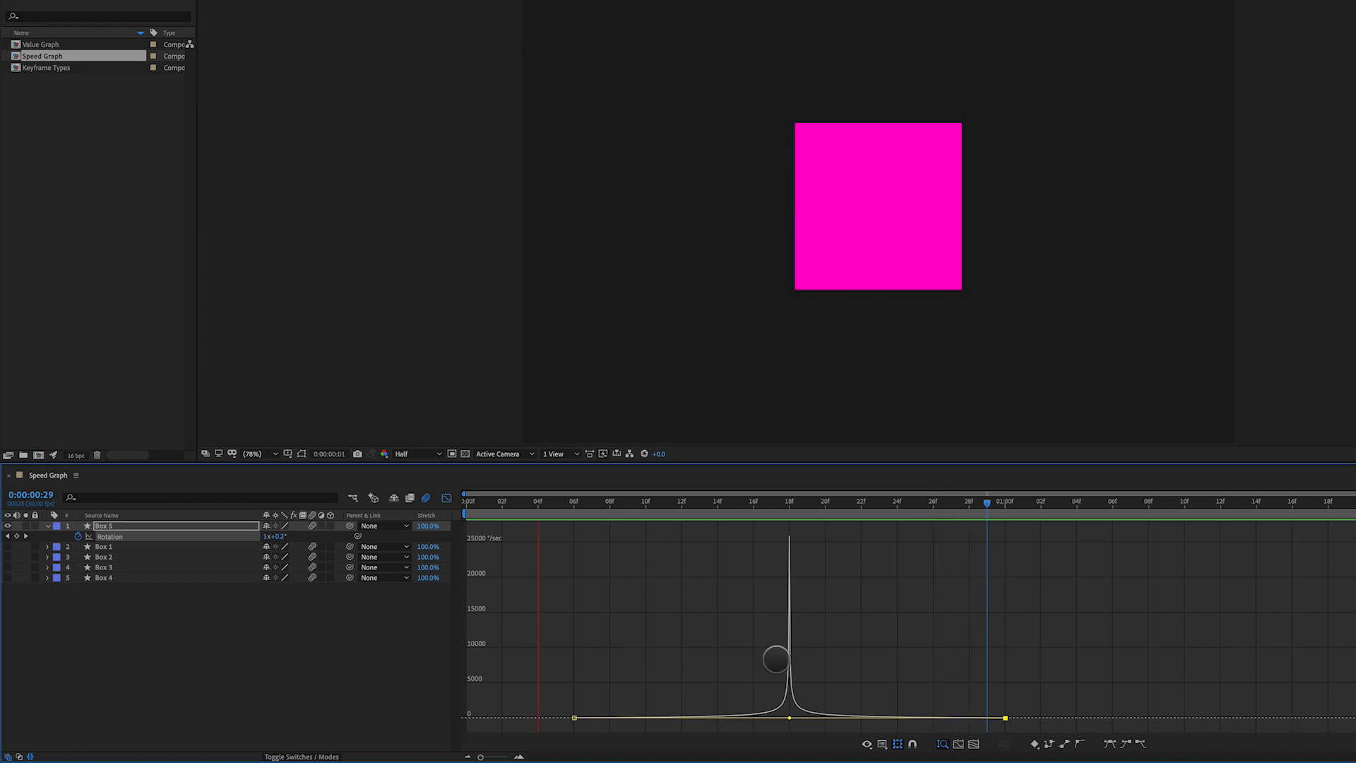